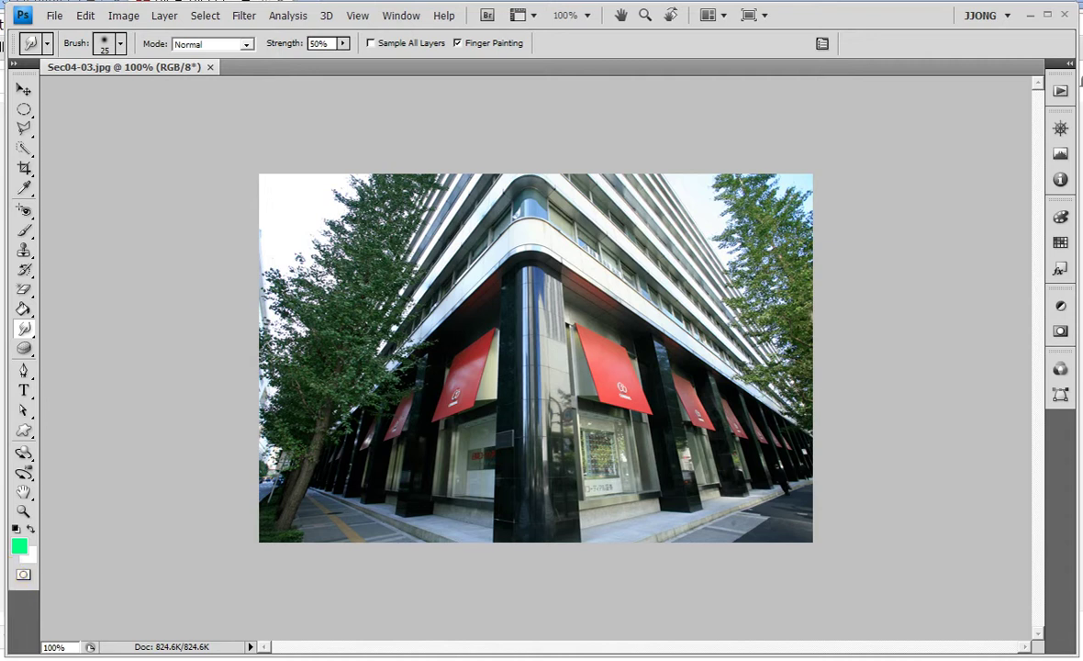
# Switch from Smudge to the Sharpen Tool at a 150-pixel brush and zoom to 50%.
pyautogui.click(23, 328)
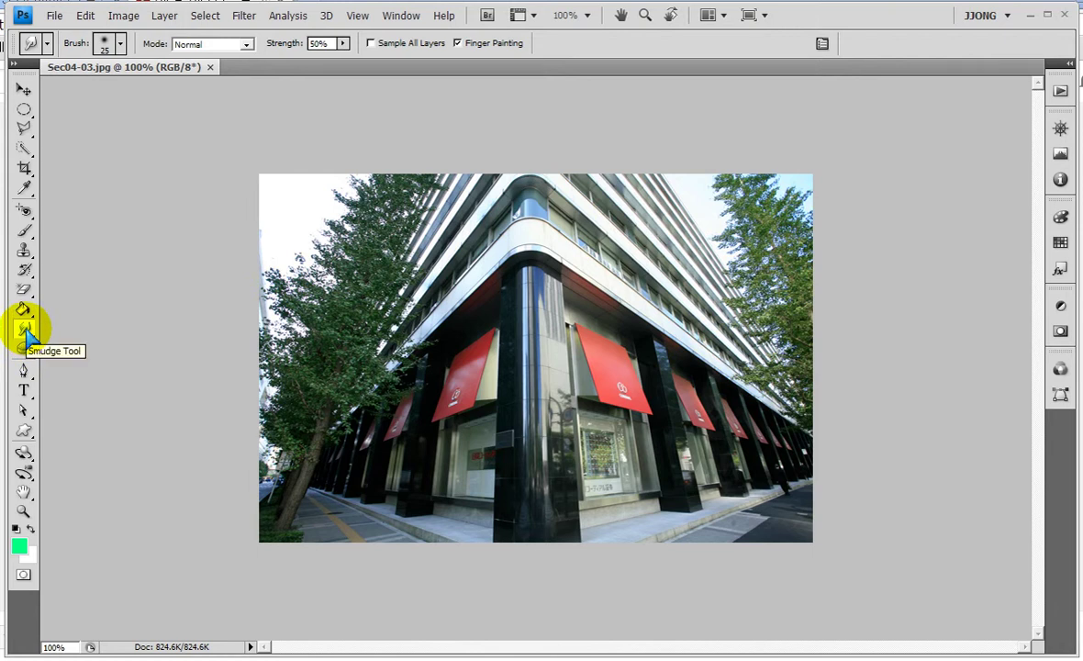
pyautogui.moveTo(23, 327); pyautogui.dragTo(78, 322)
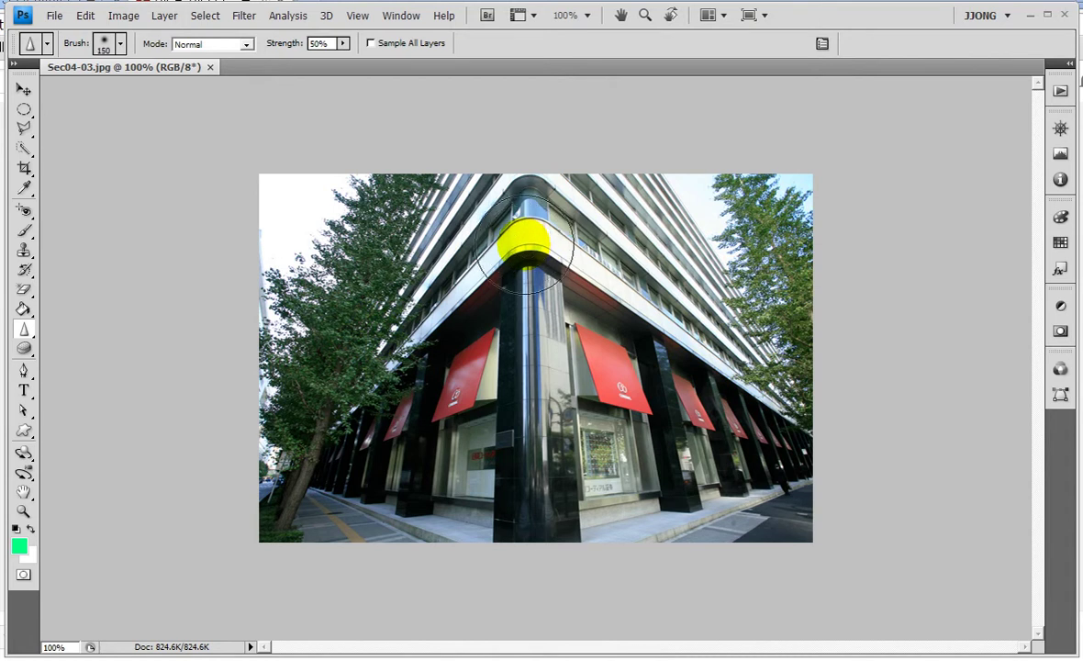
pyautogui.hotkey('ctrl', '-')
pyautogui.hotkey('ctrl', '-')
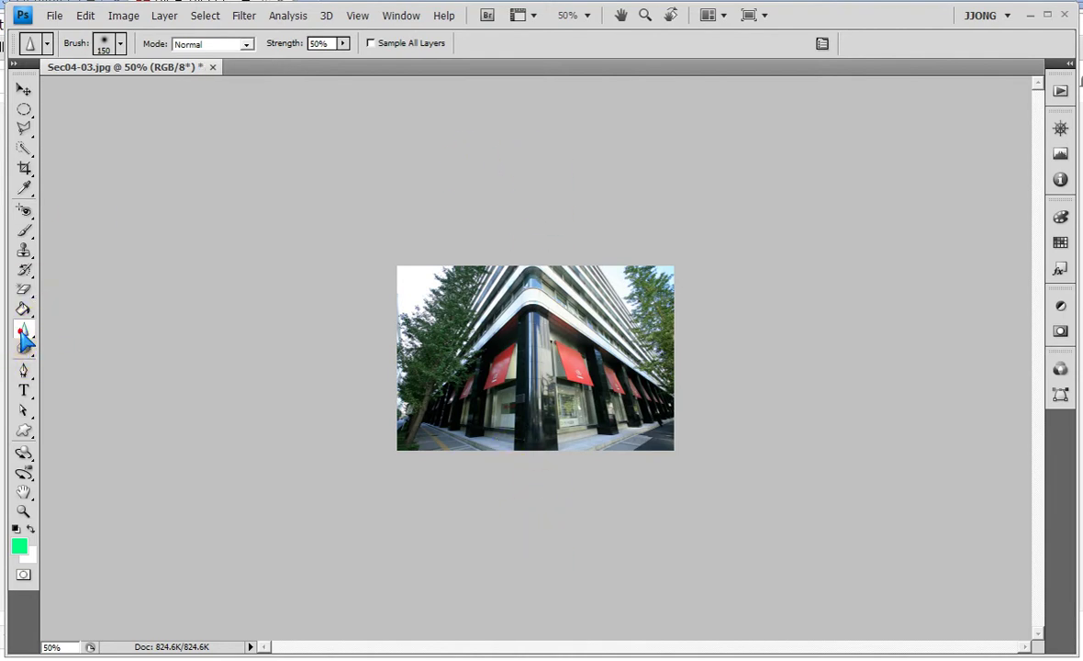
# Switch to the Blur Tool with a 300-pixel brush.
pyautogui.moveTo(24, 328); pyautogui.dragTo(87, 323)
pyautogui.press(']')
pyautogui.press(']')
pyautogui.press(']')
pyautogui.press('[')
pyautogui.press('[')
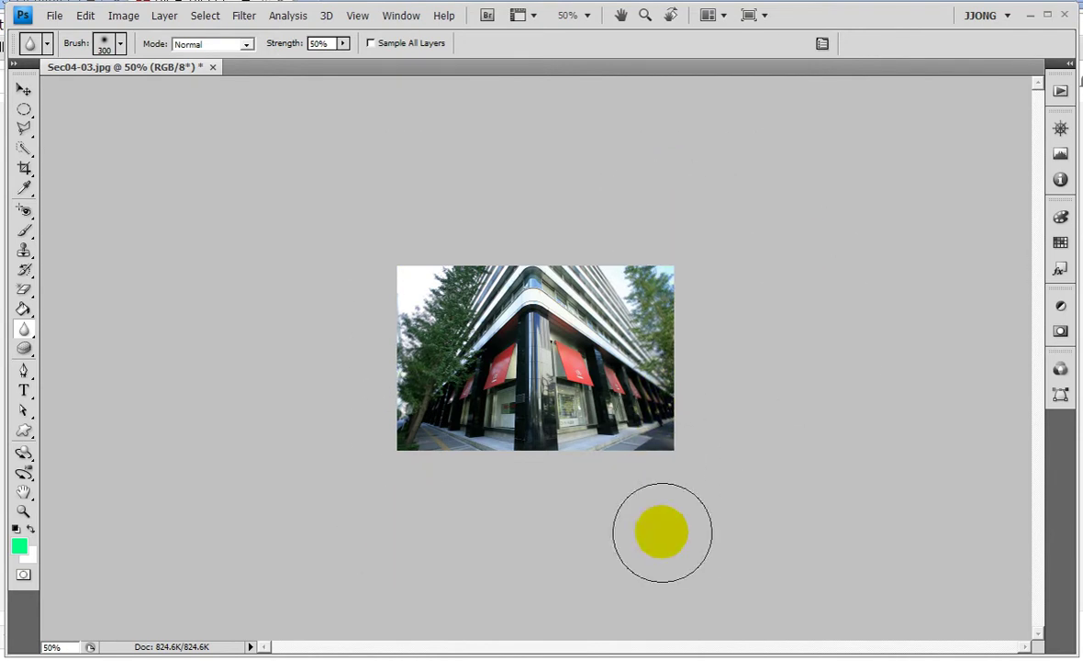
# Blur the top-left tree and the trees beside the building.
pyautogui.click(380, 240)
pyautogui.moveTo(704, 286)
pyautogui.mouseDown()
pyautogui.moveTo(657, 205)
pyautogui.moveTo(393, 222)
pyautogui.mouseUp()
pyautogui.moveTo(385, 515); pyautogui.dragTo(428, 518)
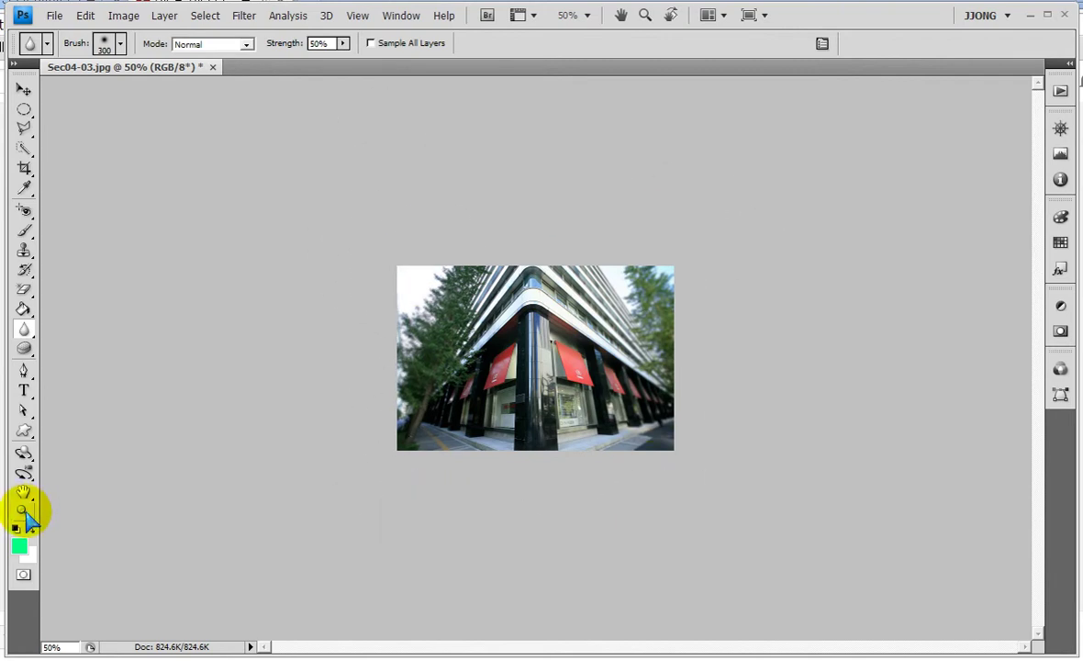
pyautogui.click(23, 511)
pyautogui.moveTo(353, 314); pyautogui.dragTo(701, 394)
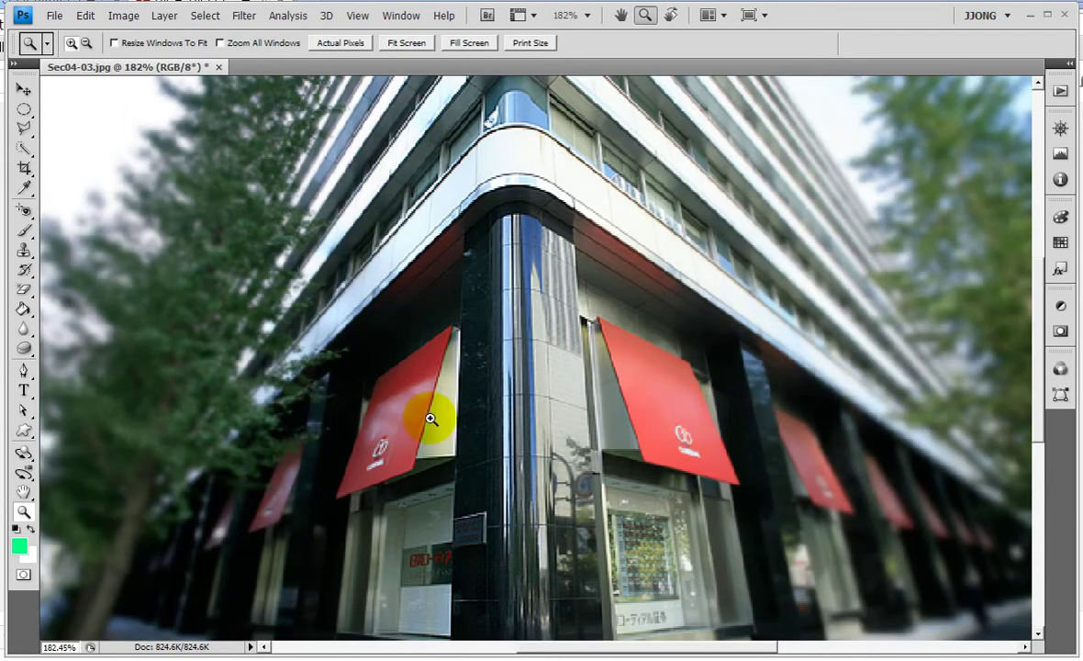
pyautogui.moveTo(307, 440); pyautogui.dragTo(483, 433)
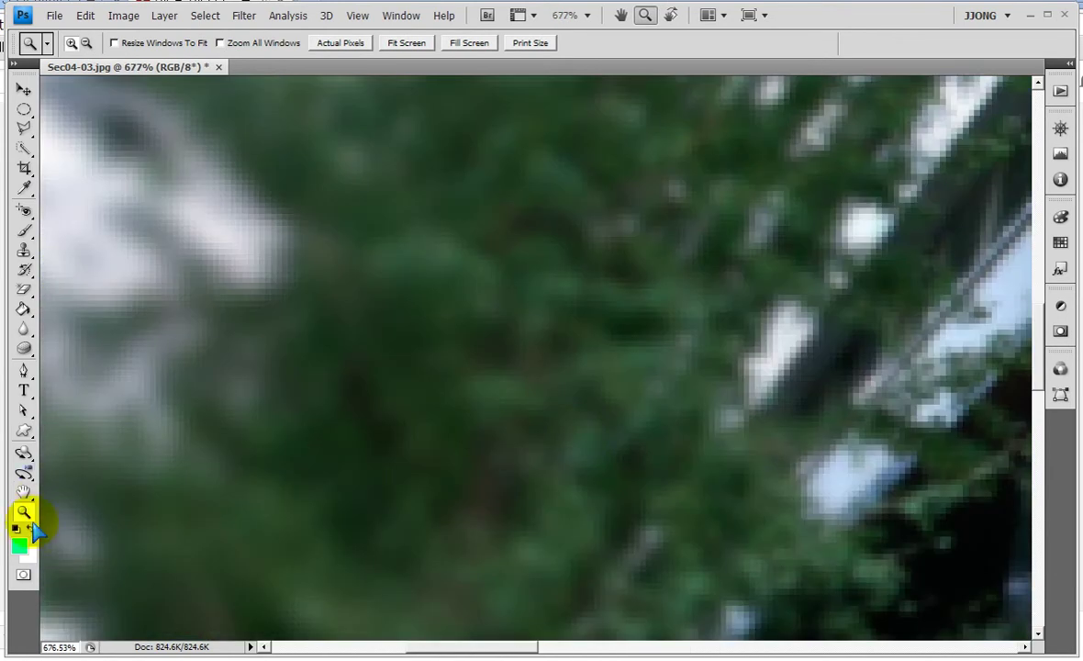
pyautogui.click(24, 493)
pyautogui.moveTo(491, 488)
pyautogui.mouseDown()
pyautogui.moveTo(551, 459)
pyautogui.moveTo(285, 459)
pyautogui.moveTo(510, 461)
pyautogui.mouseUp()
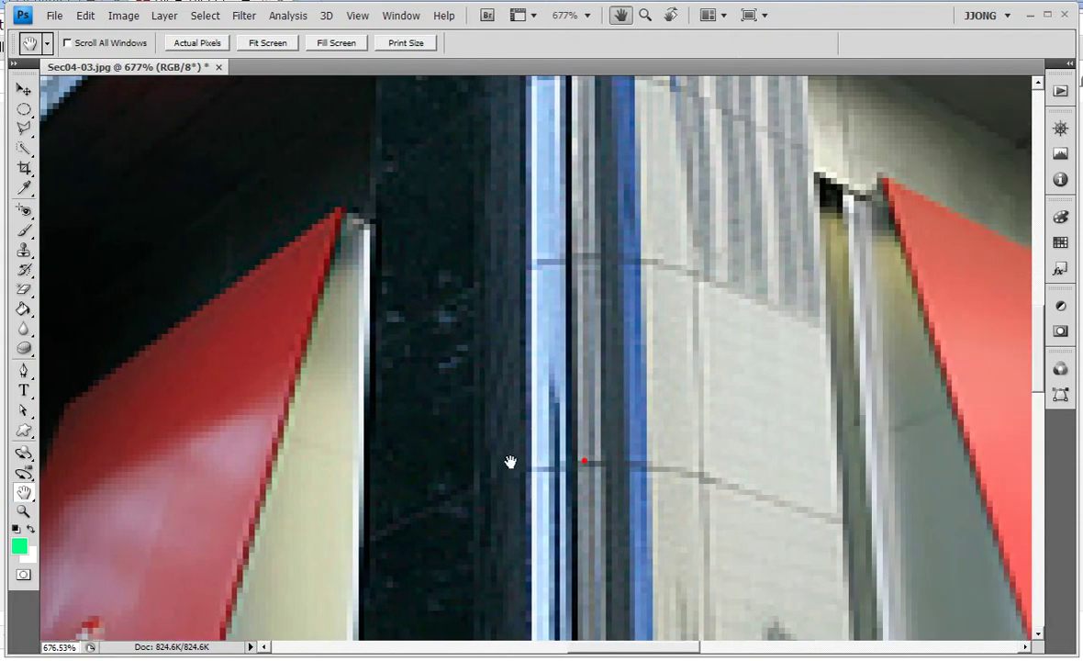
pyautogui.moveTo(549, 387)
pyautogui.mouseDown()
pyautogui.moveTo(648, 431)
pyautogui.moveTo(426, 438)
pyautogui.moveTo(588, 444)
pyautogui.moveTo(367, 440)
pyautogui.mouseUp()
pyautogui.moveTo(696, 436); pyautogui.dragTo(544, 411)
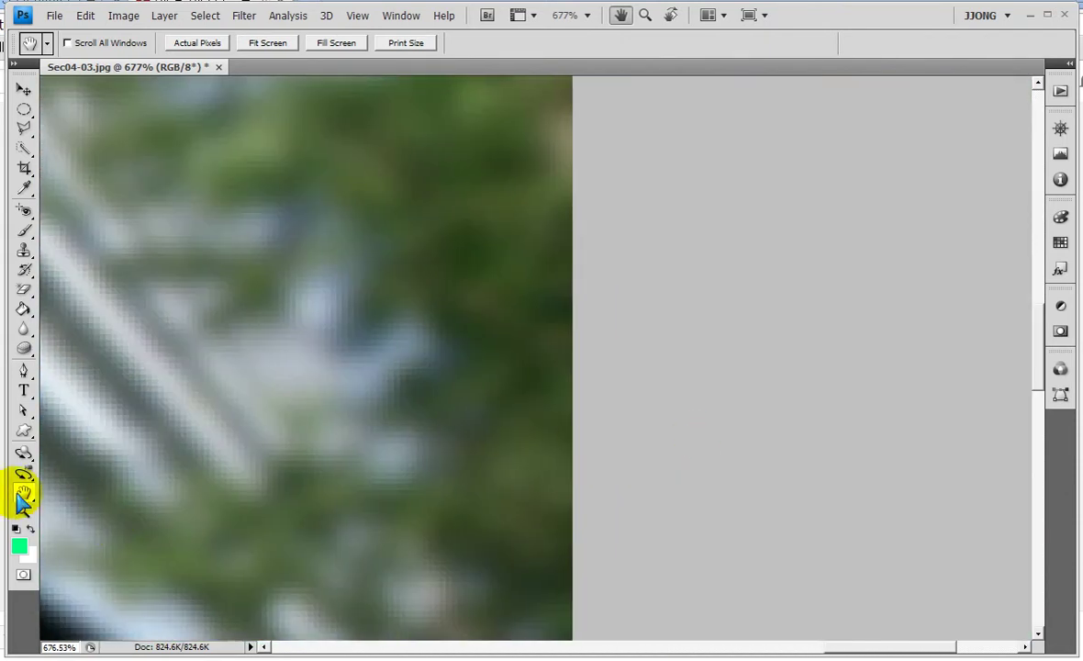
pyautogui.doubleClick(24, 493)
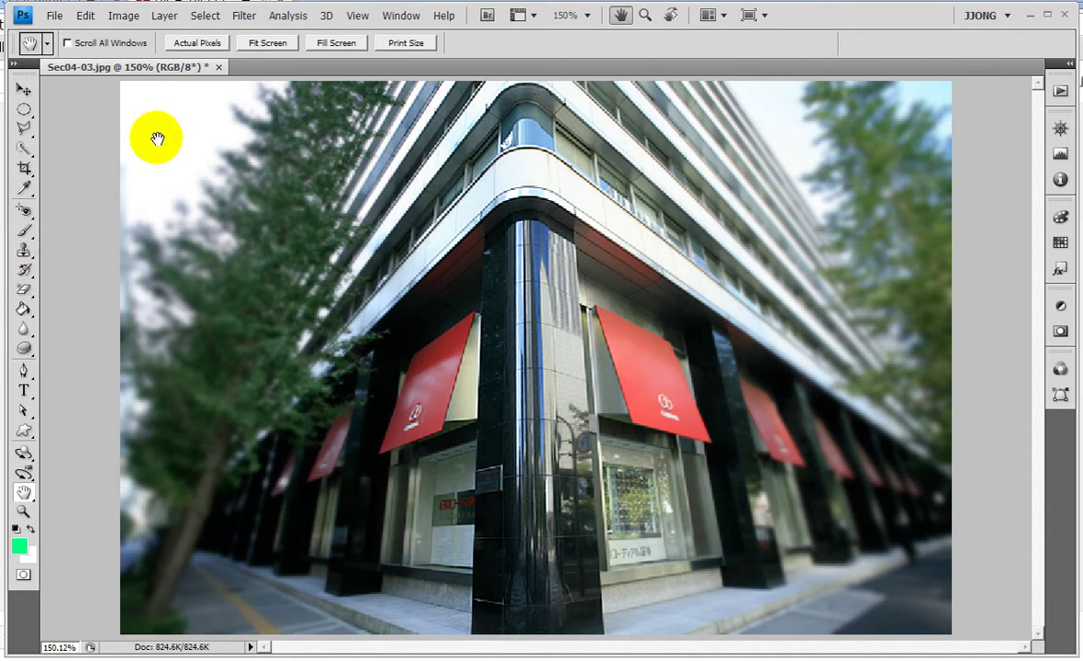
# Close the building photo without saving and open Sec04-01.jpg from the Sample folder.
pyautogui.click(219, 67)
pyautogui.click(536, 269)
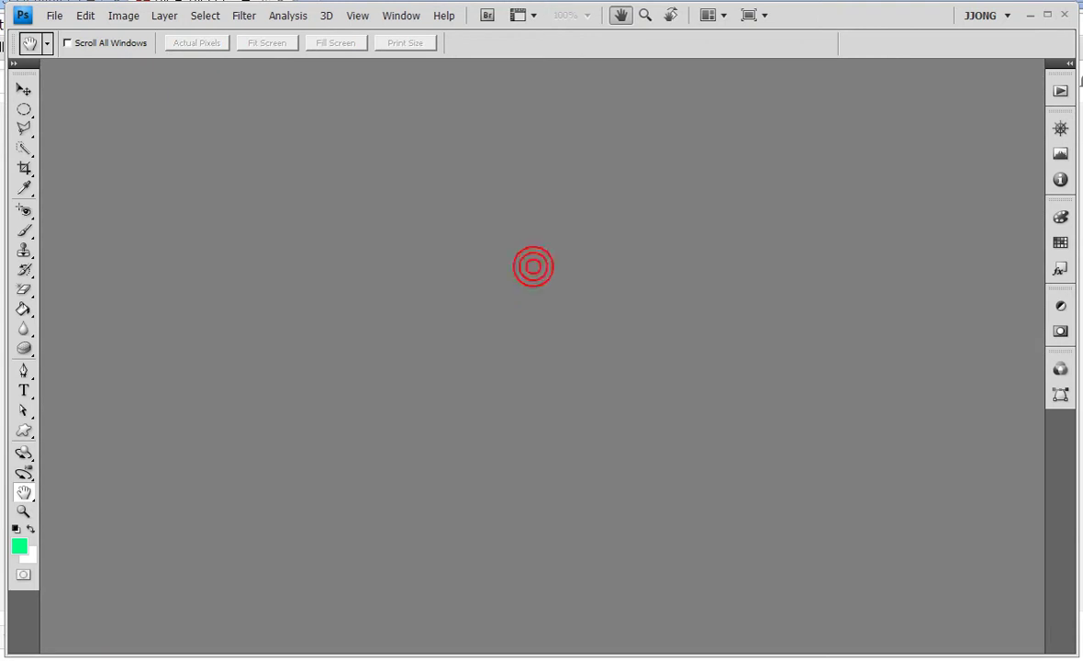
pyautogui.hotkey('ctrl', 'o')
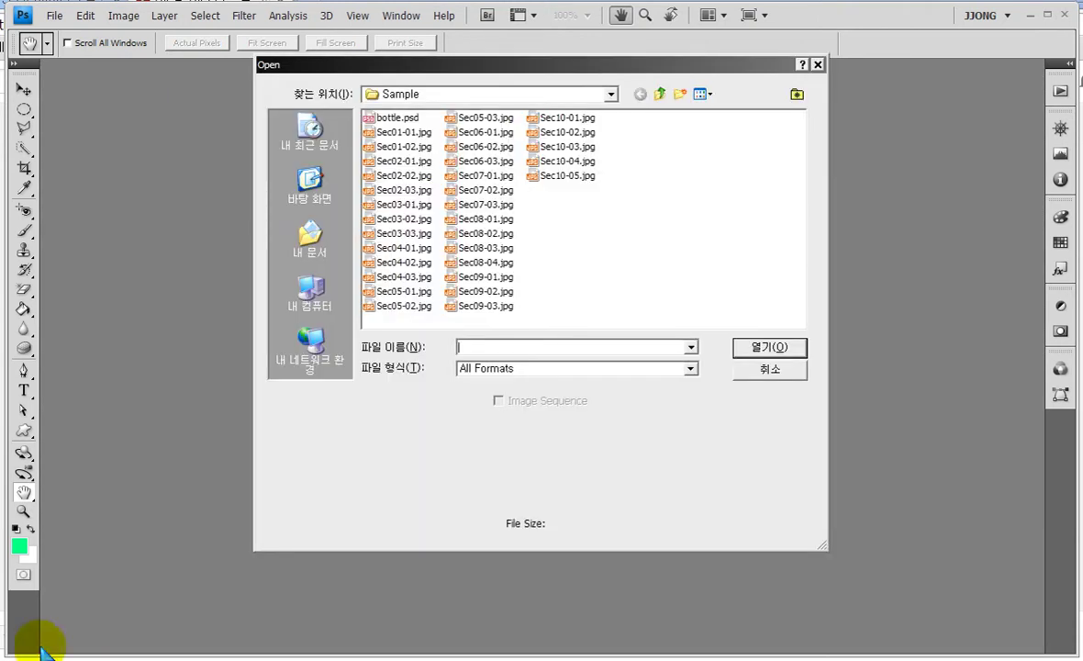
pyautogui.click(661, 96)
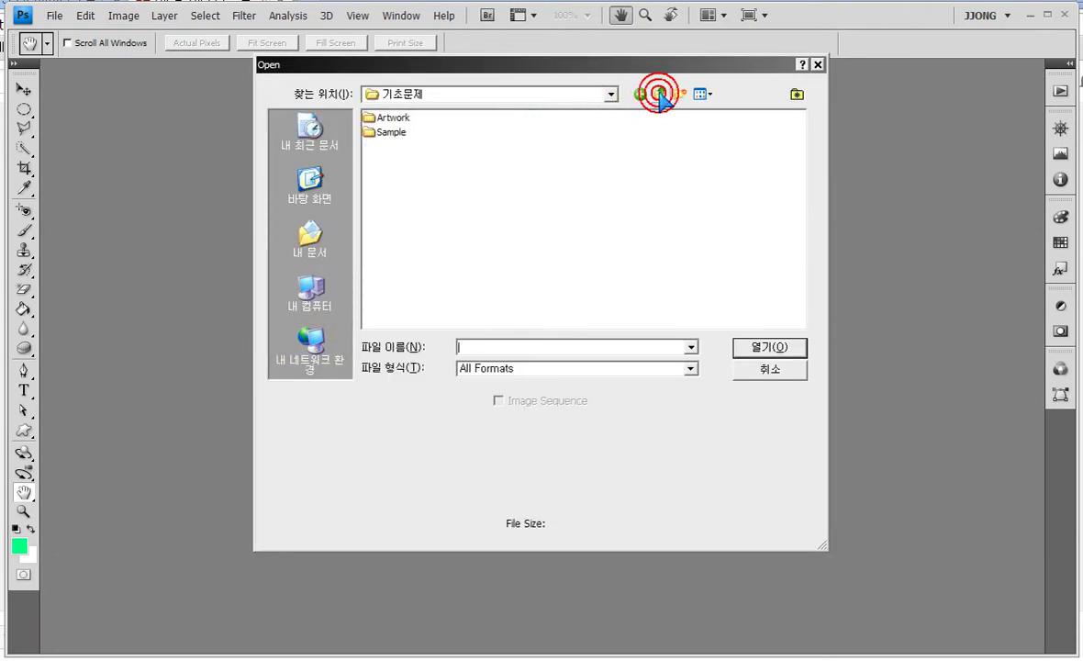
pyautogui.doubleClick(396, 145)
pyautogui.doubleClick(385, 134)
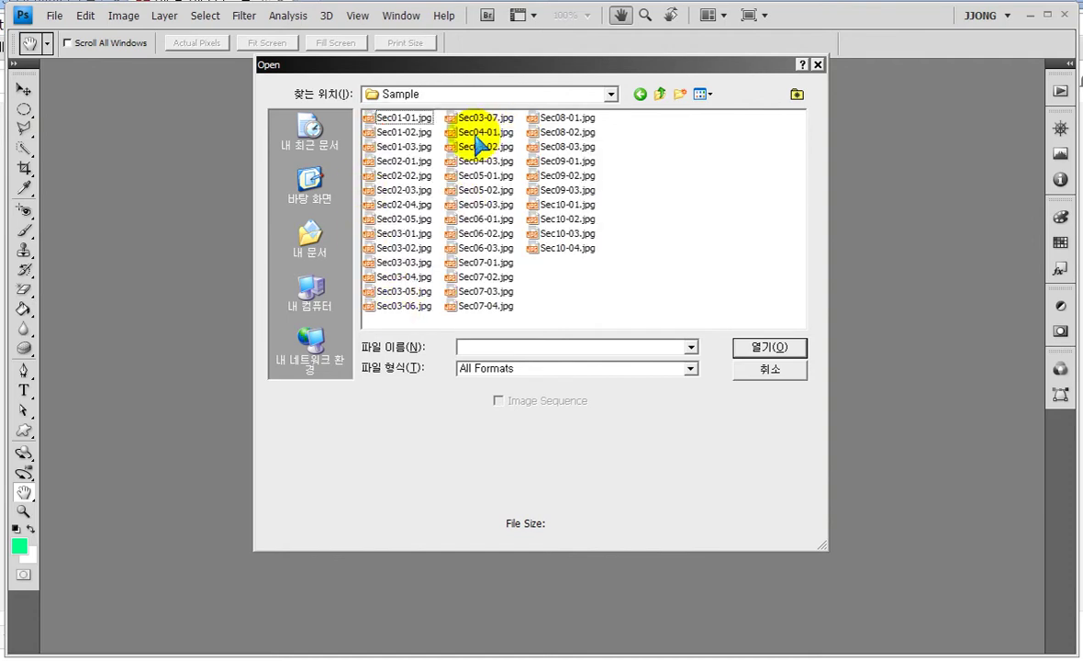
pyautogui.doubleClick(476, 132)
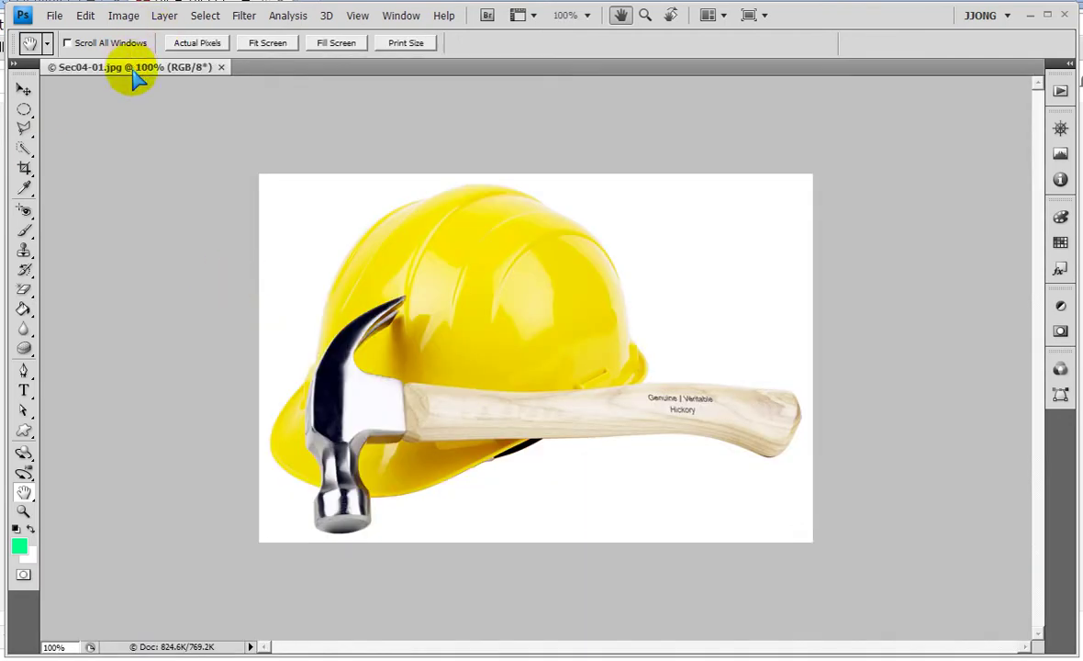
# Undock Sec04-01.jpg into an enlarged floating window and select the Clone Stamp Tool.
pyautogui.moveTo(134, 67); pyautogui.dragTo(156, 87)
pyautogui.moveTo(642, 479)
pyautogui.mouseDown()
pyautogui.moveTo(706, 523)
pyautogui.moveTo(817, 559)
pyautogui.mouseUp()
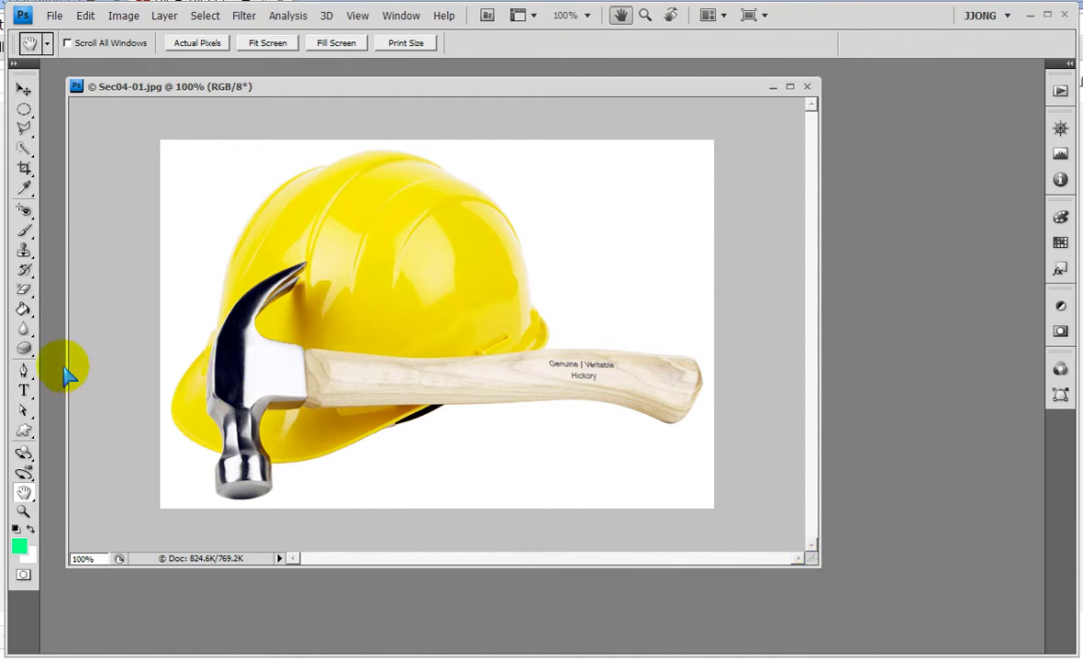
pyautogui.moveTo(26, 75); pyautogui.dragTo(22, 567)
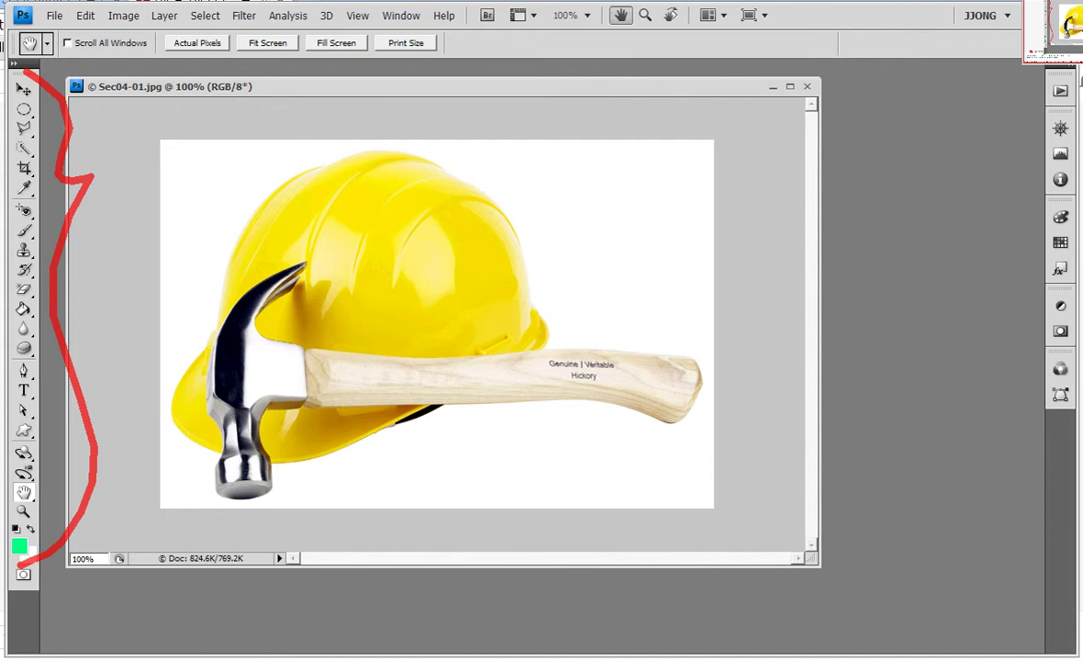
pyautogui.click(25, 252)
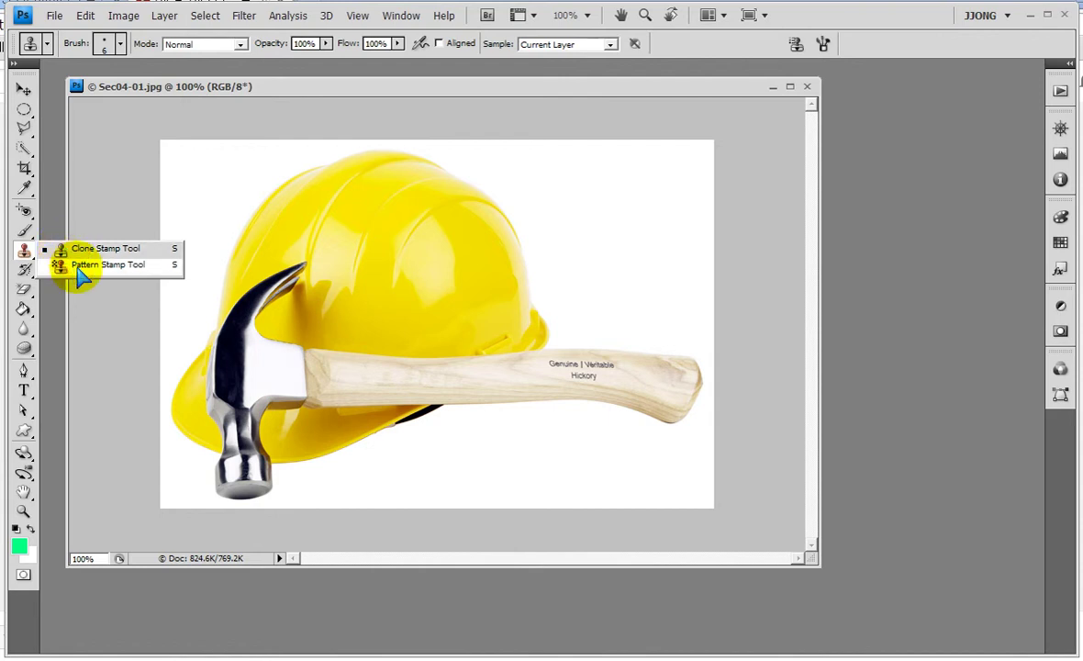
# Select the Pattern Stamp Tool and choose the pink flower pattern from the picker.
pyautogui.click(81, 265)
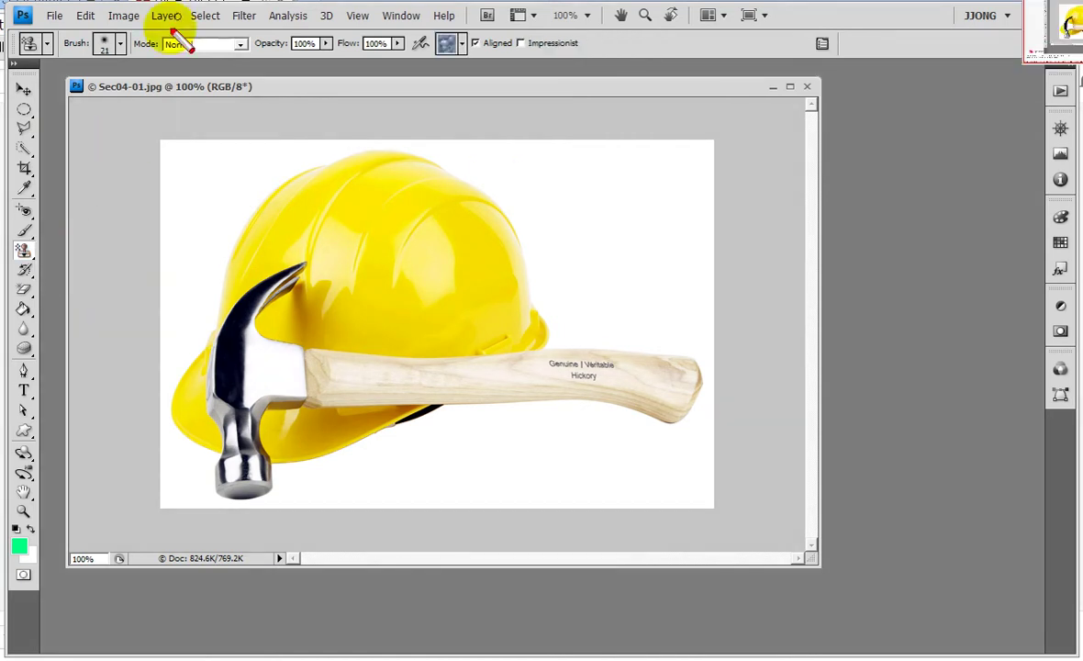
pyautogui.moveTo(463, 61); pyautogui.dragTo(490, 51)
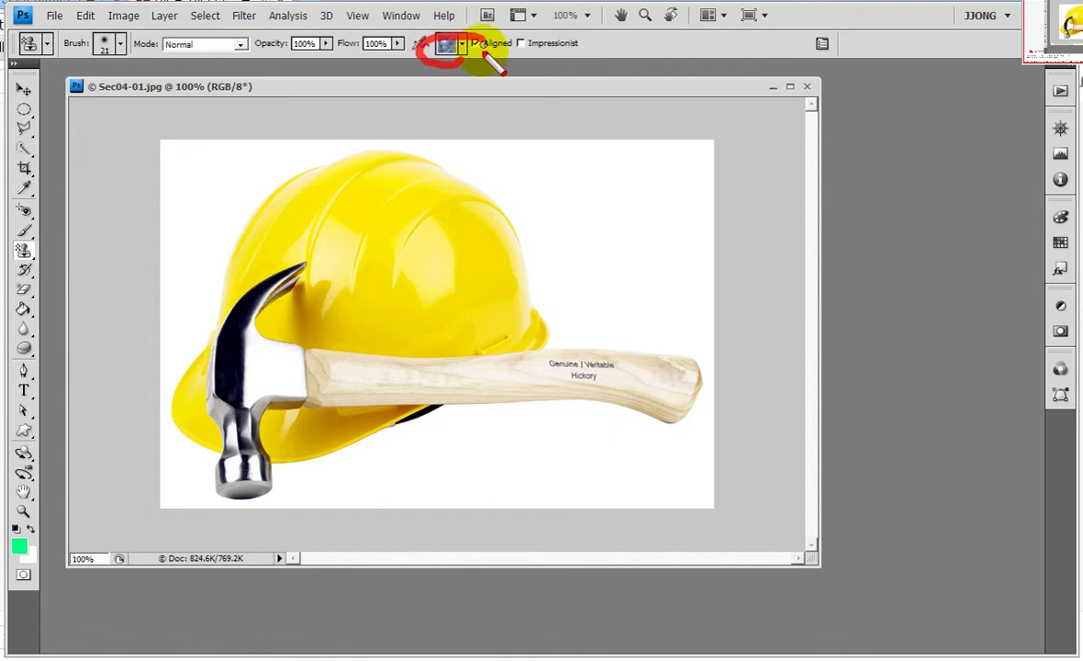
pyautogui.press('Escape')
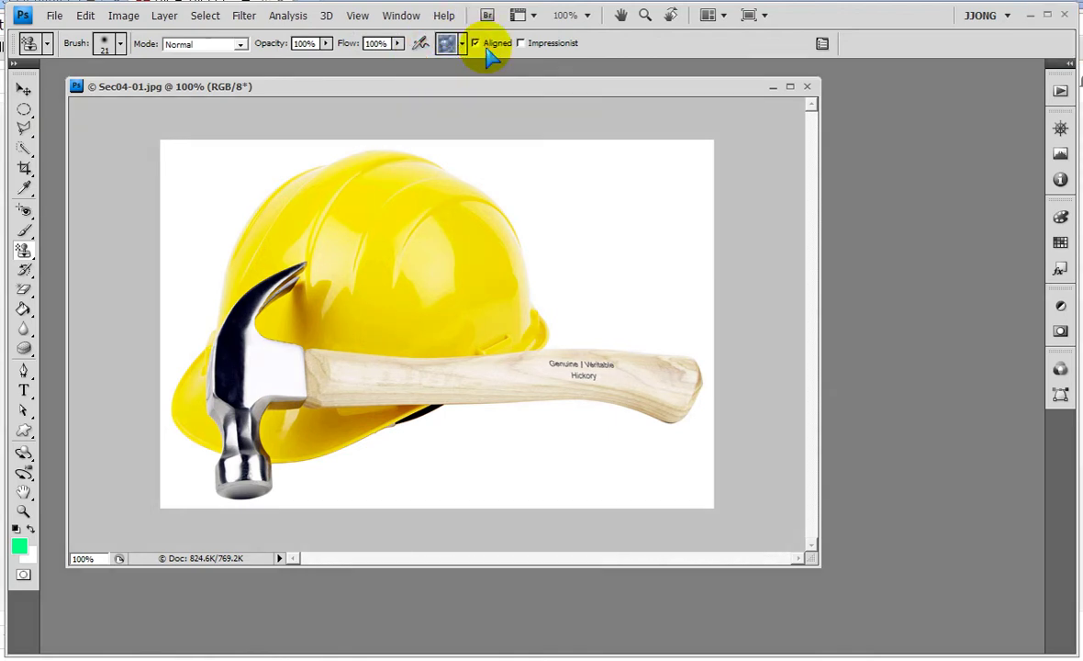
pyautogui.click(461, 43)
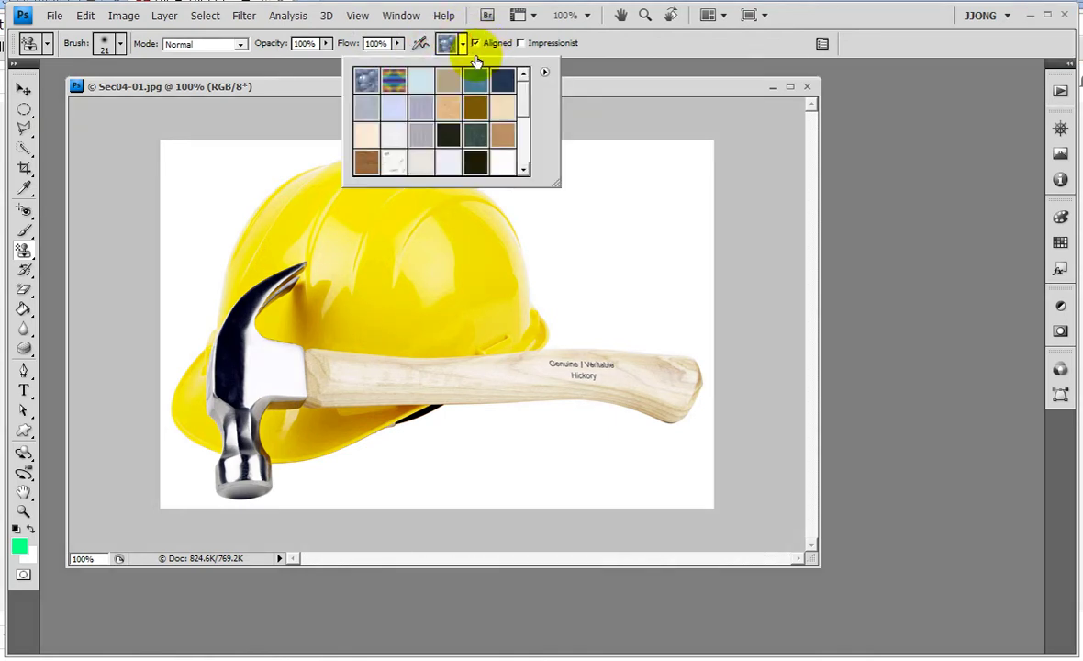
pyautogui.moveTo(528, 110)
pyautogui.mouseDown()
pyautogui.moveTo(534, 151)
pyautogui.moveTo(537, 77)
pyautogui.moveTo(537, 156)
pyautogui.mouseUp()
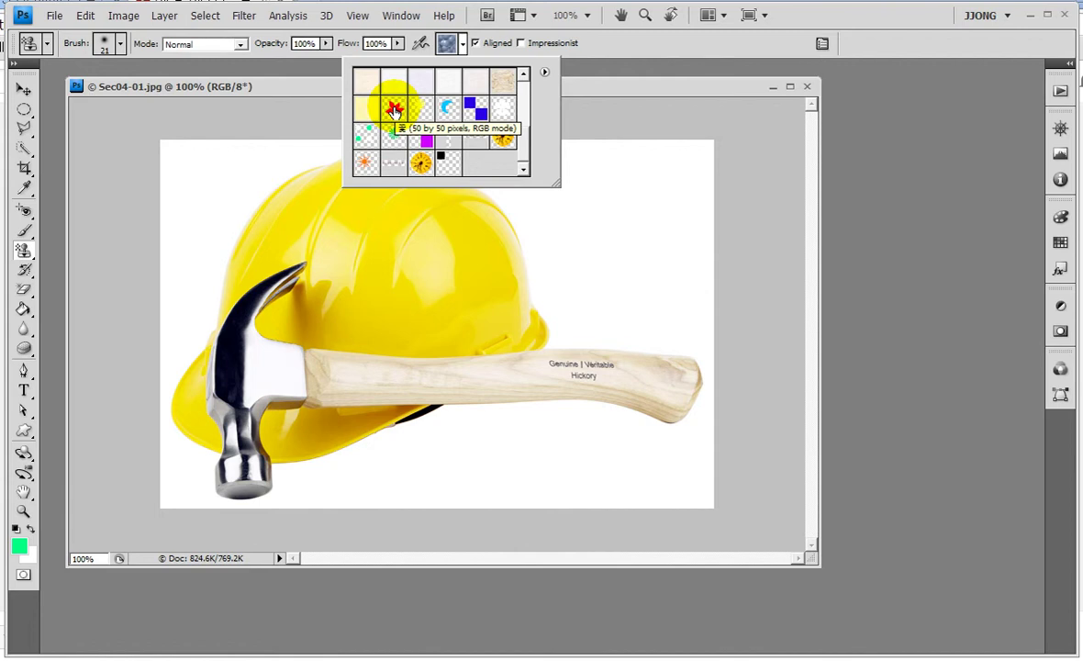
pyautogui.doubleClick(393, 109)
# Stamp pink flowers across the helmet top, lower helmet and hammer.
pyautogui.moveTo(305, 227)
pyautogui.mouseDown()
pyautogui.moveTo(310, 188)
pyautogui.moveTo(237, 270)
pyautogui.moveTo(469, 236)
pyautogui.moveTo(494, 200)
pyautogui.moveTo(452, 259)
pyautogui.mouseUp()
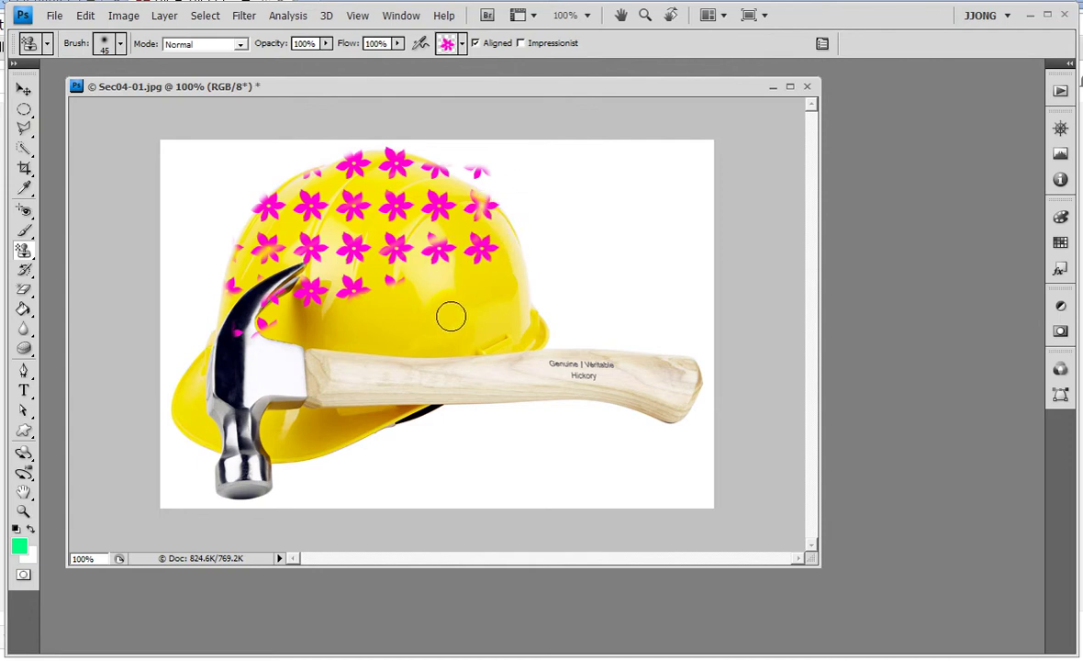
pyautogui.moveTo(488, 266)
pyautogui.mouseDown()
pyautogui.moveTo(232, 331)
pyautogui.moveTo(177, 440)
pyautogui.moveTo(213, 386)
pyautogui.moveTo(426, 275)
pyautogui.moveTo(487, 229)
pyautogui.moveTo(392, 326)
pyautogui.moveTo(537, 313)
pyautogui.moveTo(248, 319)
pyautogui.moveTo(394, 318)
pyautogui.moveTo(454, 394)
pyautogui.moveTo(229, 386)
pyautogui.moveTo(367, 381)
pyautogui.moveTo(244, 404)
pyautogui.moveTo(412, 401)
pyautogui.moveTo(208, 443)
pyautogui.moveTo(179, 408)
pyautogui.moveTo(225, 278)
pyautogui.moveTo(308, 174)
pyautogui.moveTo(487, 211)
pyautogui.moveTo(537, 317)
pyautogui.moveTo(508, 379)
pyautogui.moveTo(306, 394)
pyautogui.moveTo(345, 363)
pyautogui.moveTo(189, 410)
pyautogui.moveTo(183, 437)
pyautogui.mouseUp()
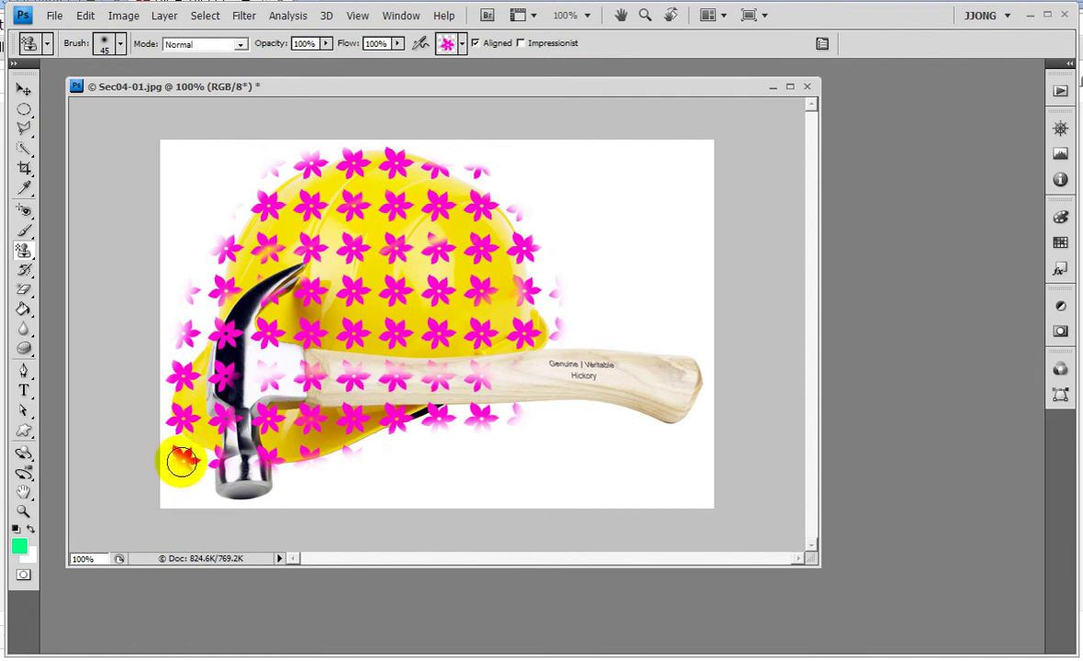
pyautogui.moveTo(124, 420); pyautogui.dragTo(64, 376)
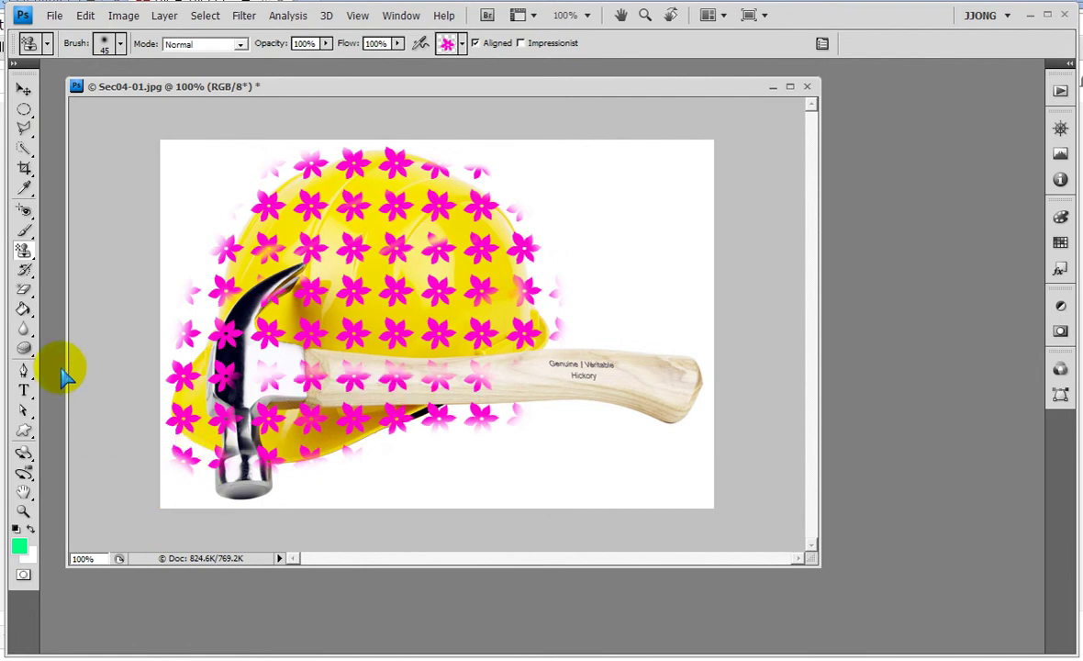
pyautogui.click(26, 290)
# Erase a band across the hammer handle and head with a 90 px Eraser.
pyautogui.click(82, 292)
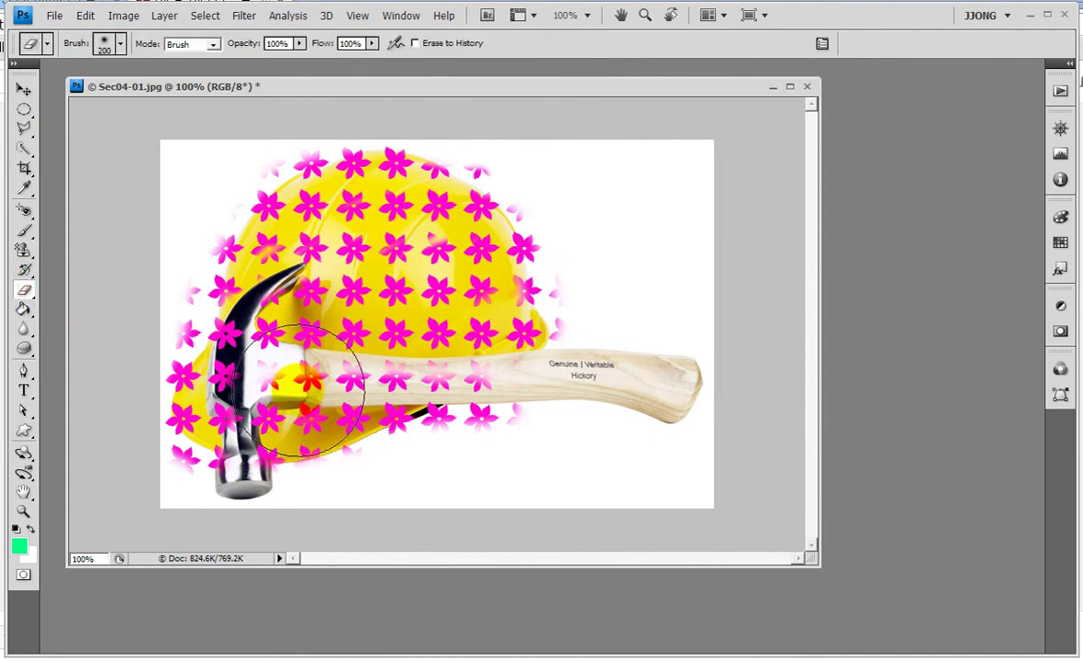
pyautogui.press('[')
pyautogui.press('[')
pyautogui.press('[')
pyautogui.press('[')
pyautogui.press('[')
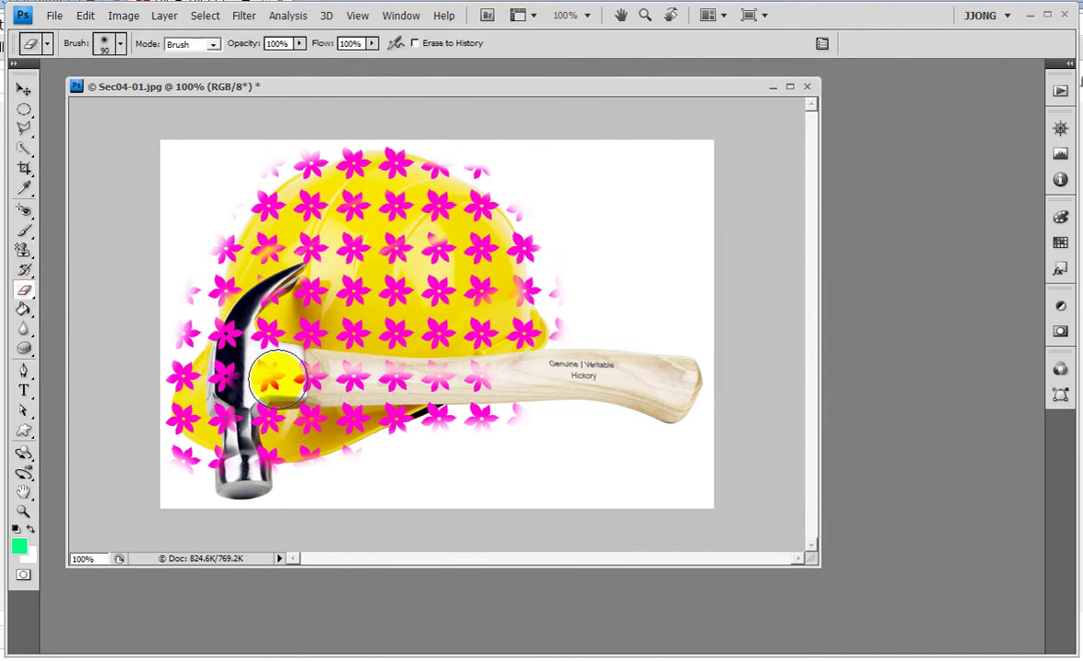
pyautogui.moveTo(314, 363)
pyautogui.mouseDown()
pyautogui.moveTo(525, 369)
pyautogui.moveTo(218, 370)
pyautogui.moveTo(242, 310)
pyautogui.moveTo(286, 286)
pyautogui.moveTo(222, 411)
pyautogui.moveTo(269, 303)
pyautogui.moveTo(242, 491)
pyautogui.moveTo(249, 505)
pyautogui.mouseUp()
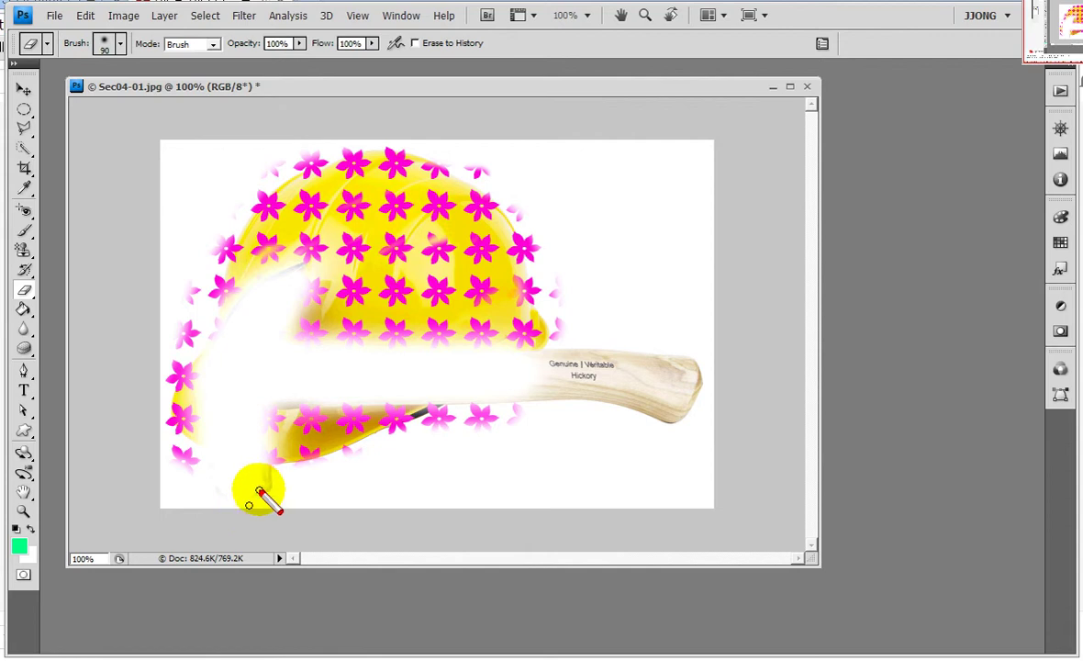
pyautogui.moveTo(261, 493)
pyautogui.mouseDown()
pyautogui.moveTo(44, 579)
pyautogui.moveTo(85, 561)
pyautogui.mouseUp()
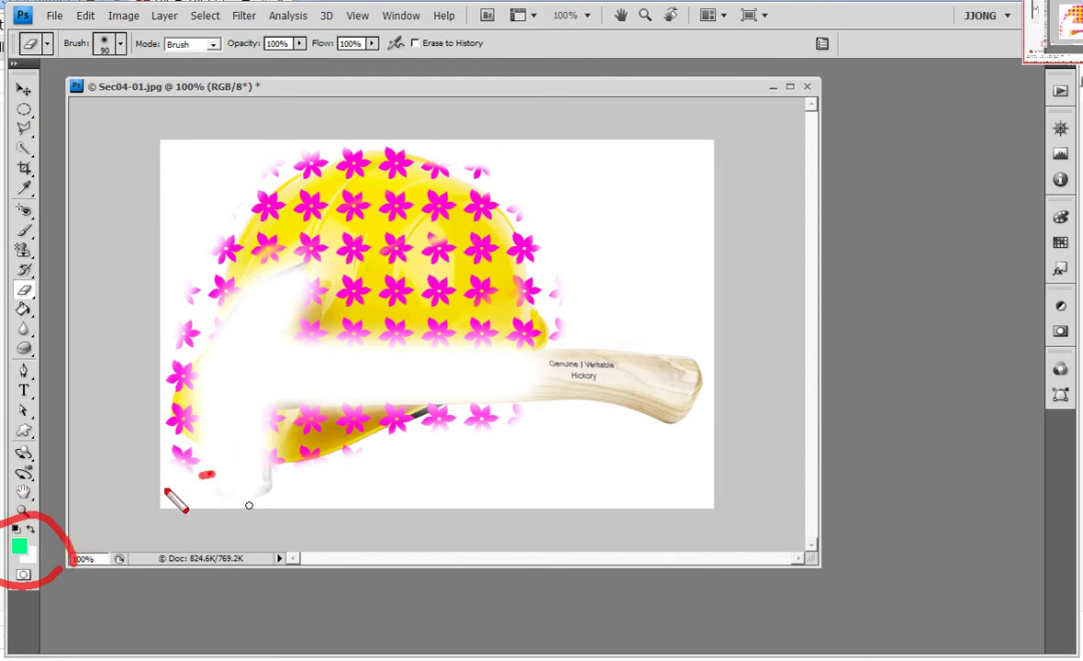
pyautogui.moveTo(216, 472); pyautogui.dragTo(59, 546)
pyautogui.moveTo(83, 503); pyautogui.dragTo(84, 564)
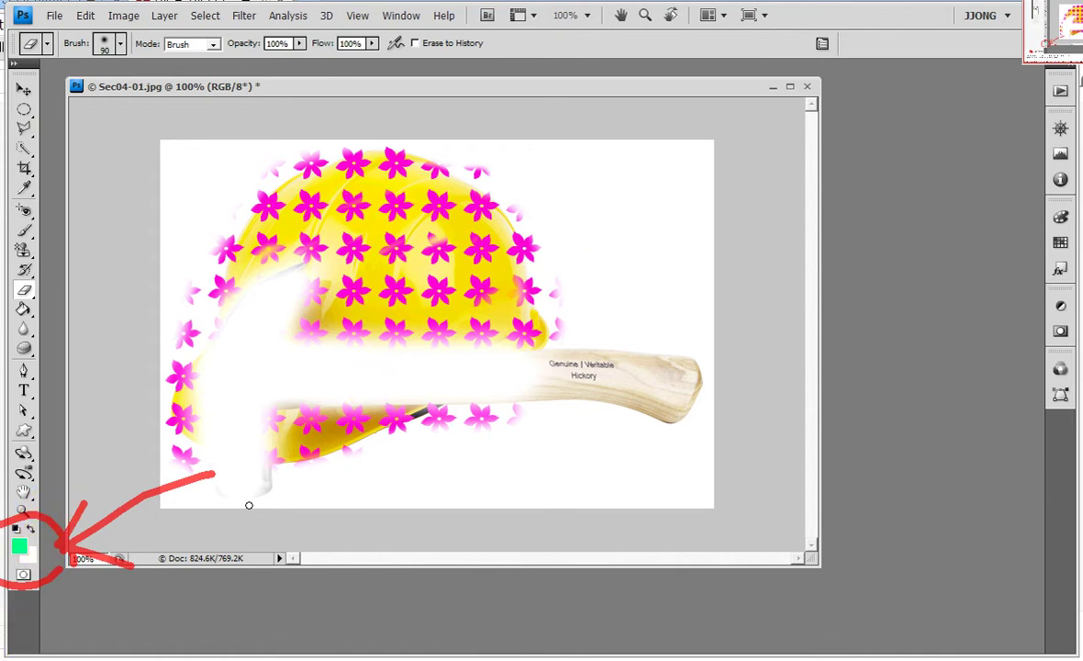
pyautogui.click(976, 17)
# Revert to the last Pattern Stamp history state and pick the History Brush Tool.
pyautogui.click(975, 36)
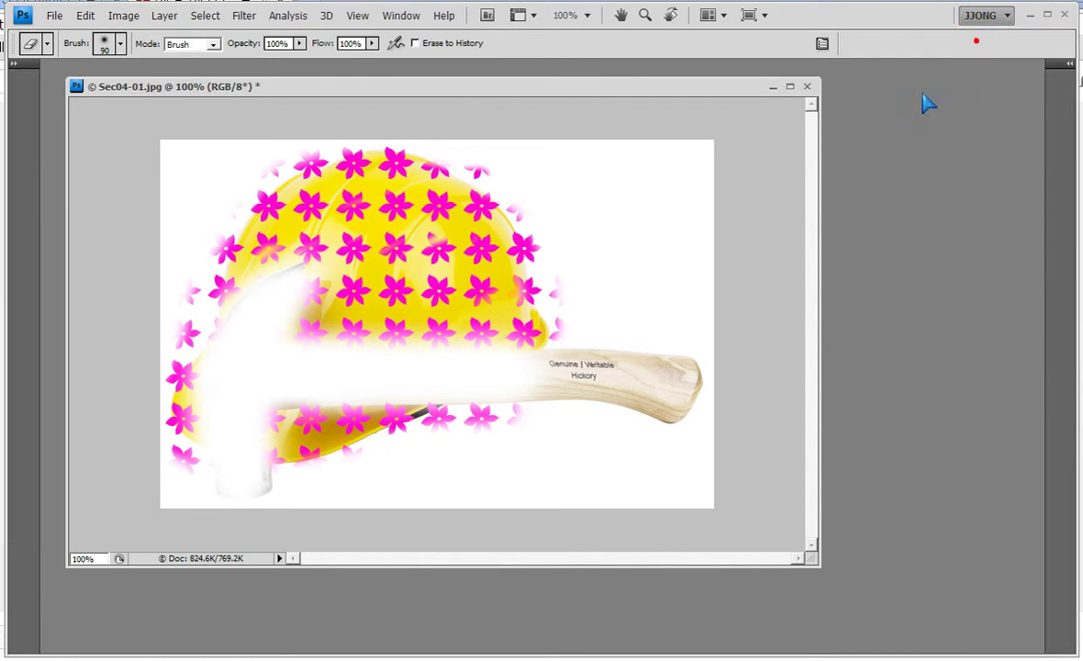
pyautogui.click(884, 177)
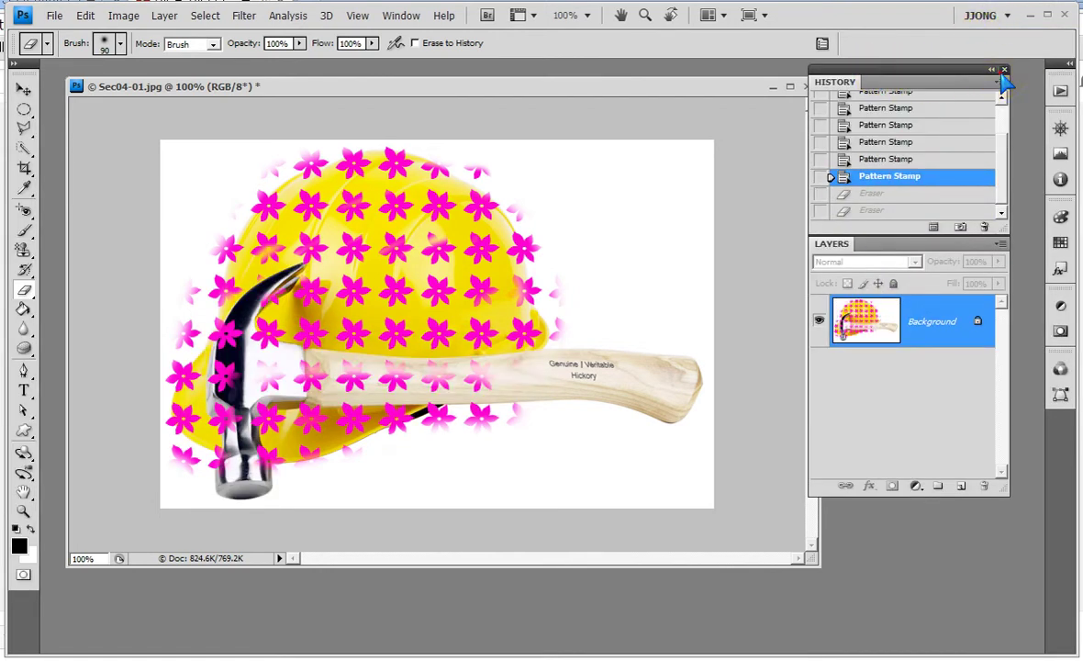
pyautogui.click(1004, 71)
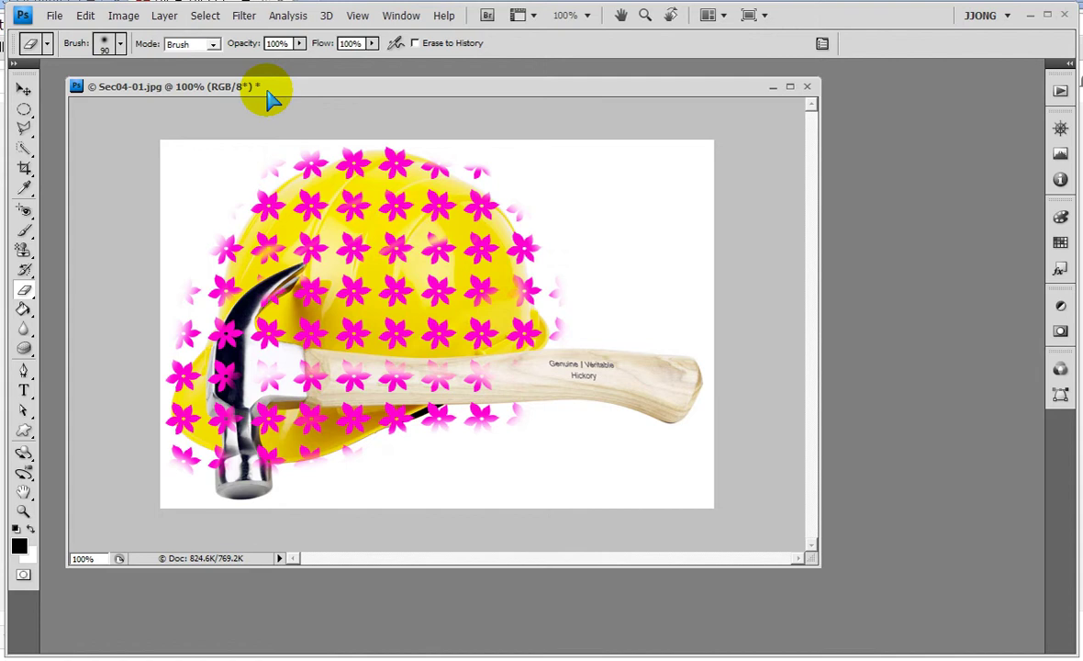
pyautogui.click(24, 270)
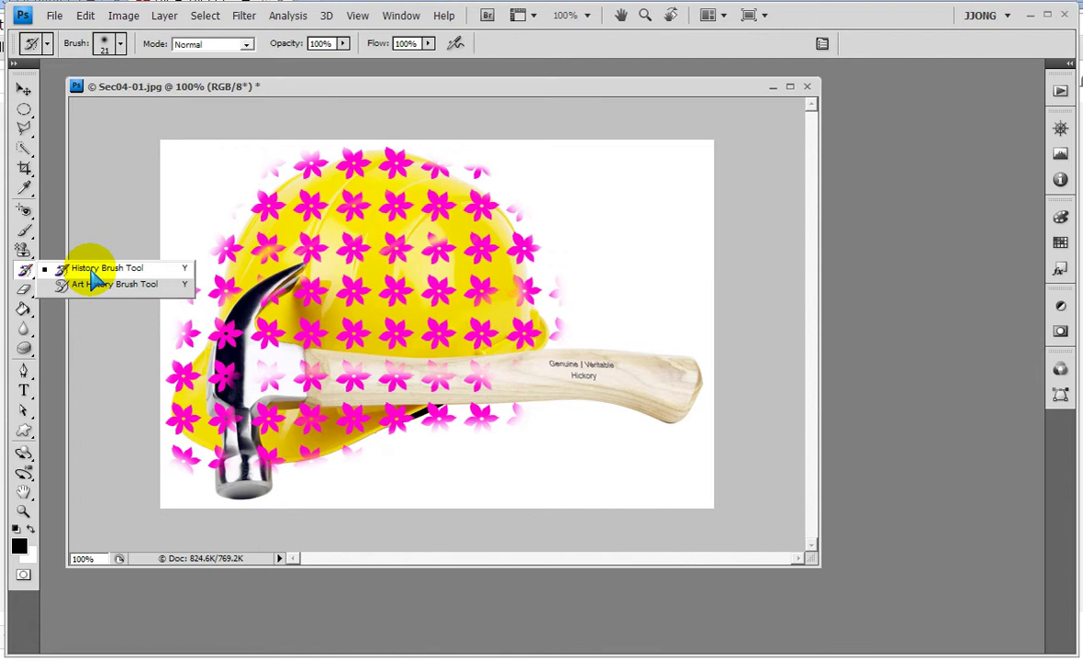
# Paint the flower-free hammer head and handle back with a 35 px History Brush.
pyautogui.click(92, 272)
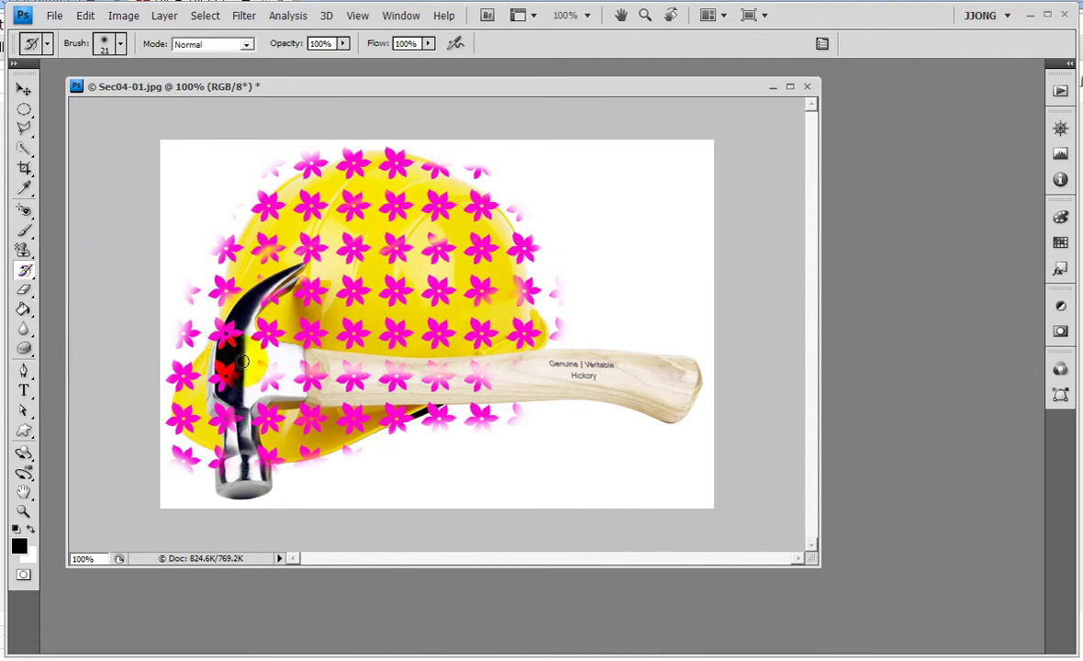
pyautogui.click(324, 367)
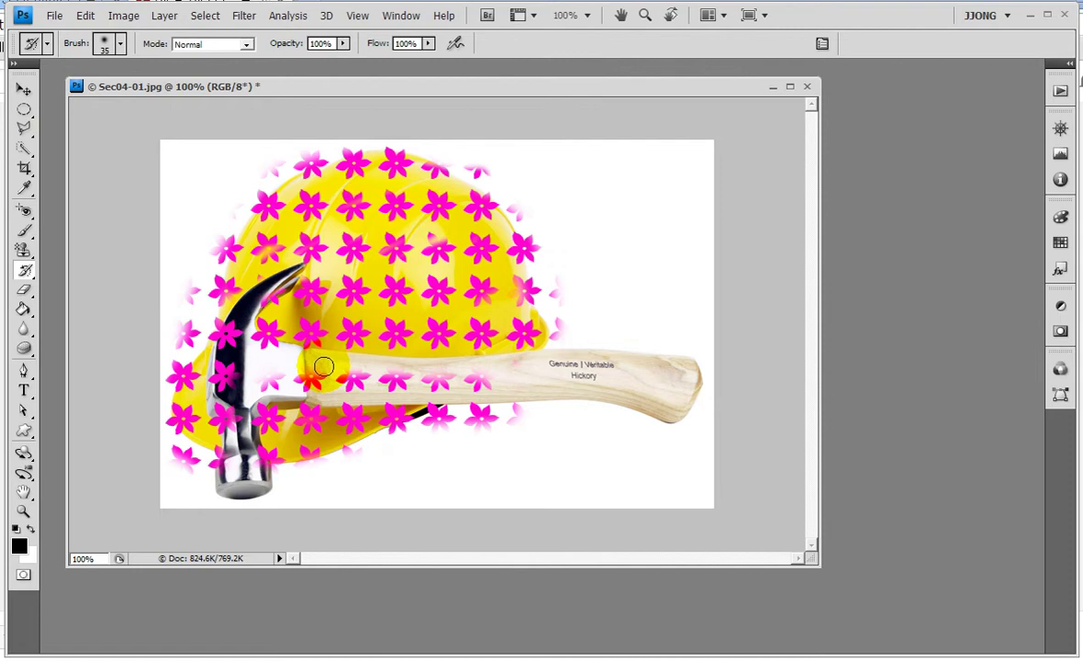
pyautogui.press(']')
pyautogui.moveTo(278, 375)
pyautogui.mouseDown()
pyautogui.moveTo(248, 376)
pyautogui.moveTo(217, 317)
pyautogui.moveTo(218, 398)
pyautogui.moveTo(256, 425)
pyautogui.mouseUp()
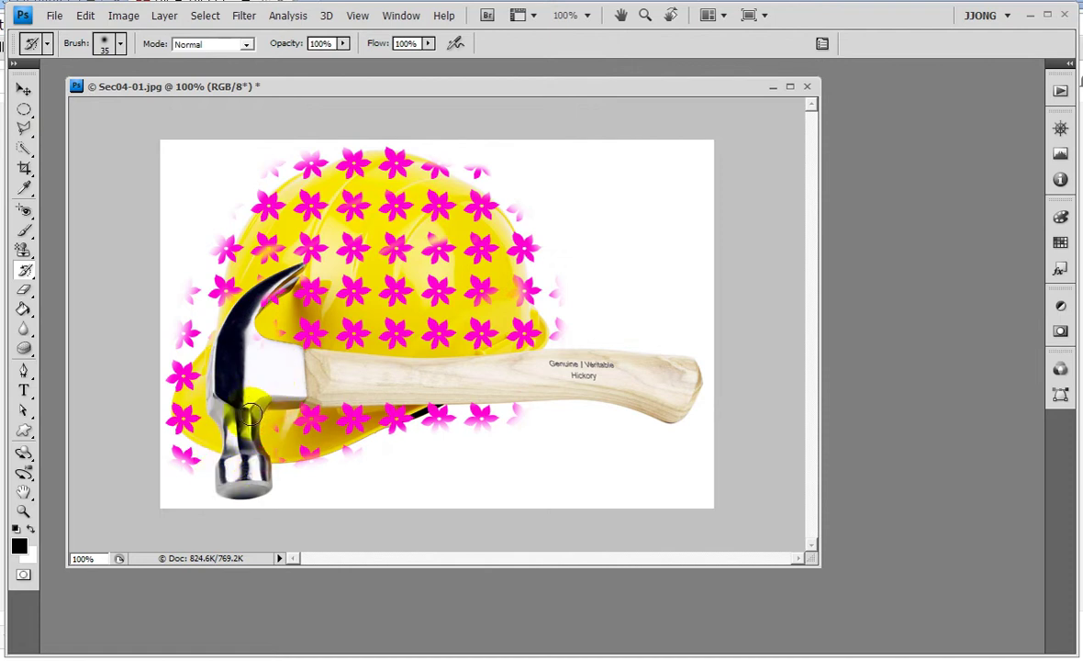
pyautogui.click(978, 16)
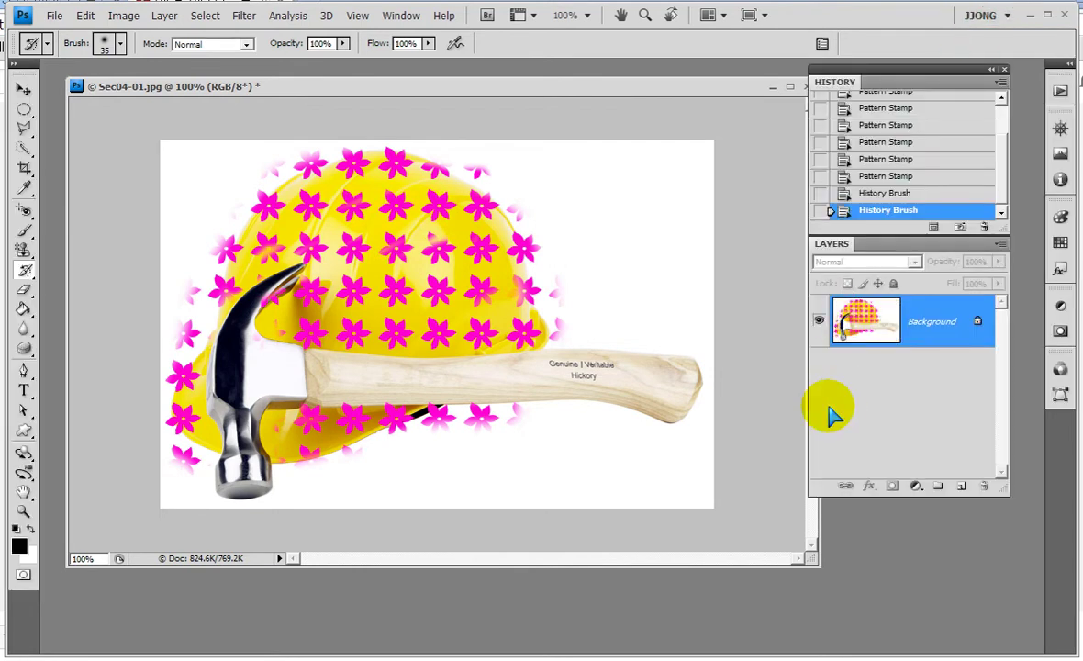
# Restore the original Sec04-01.jpg snapshot from History, then clear the photo window away.
pyautogui.moveTo(895, 274)
pyautogui.mouseDown()
pyautogui.moveTo(1000, 310)
pyautogui.moveTo(966, 345)
pyautogui.mouseUp()
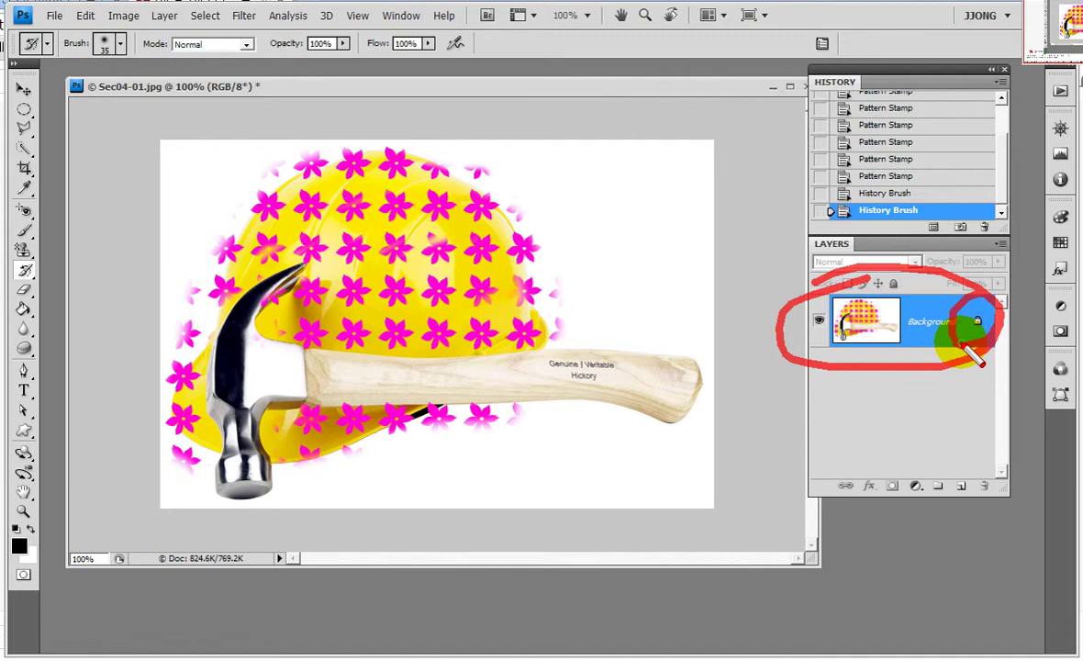
pyautogui.moveTo(965, 346); pyautogui.dragTo(1003, 297)
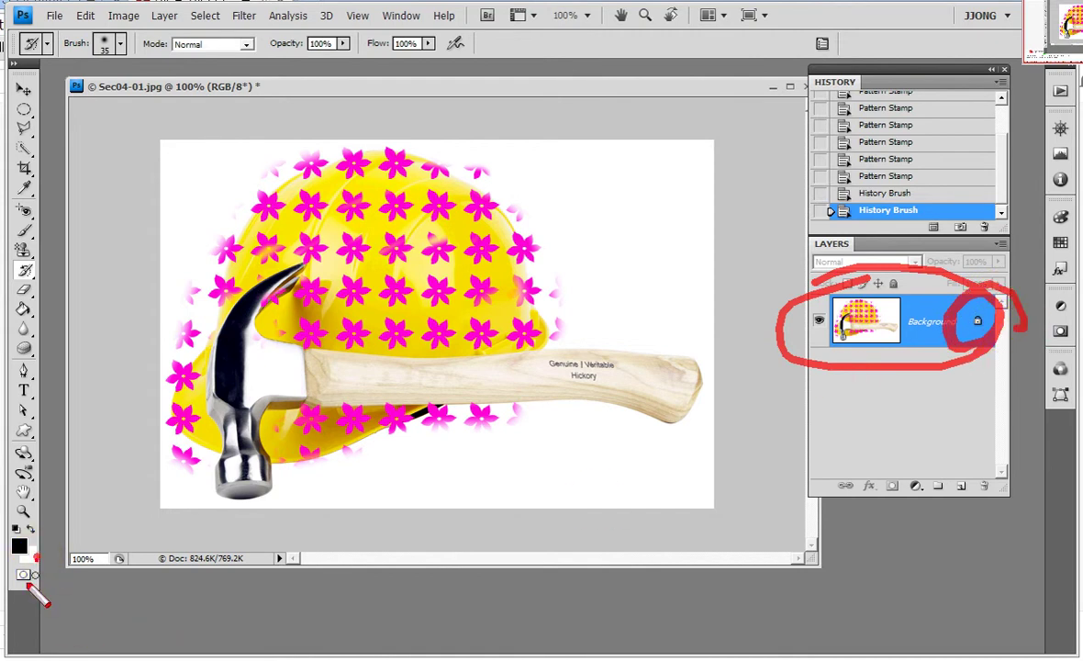
pyautogui.moveTo(55, 531); pyautogui.dragTo(48, 580)
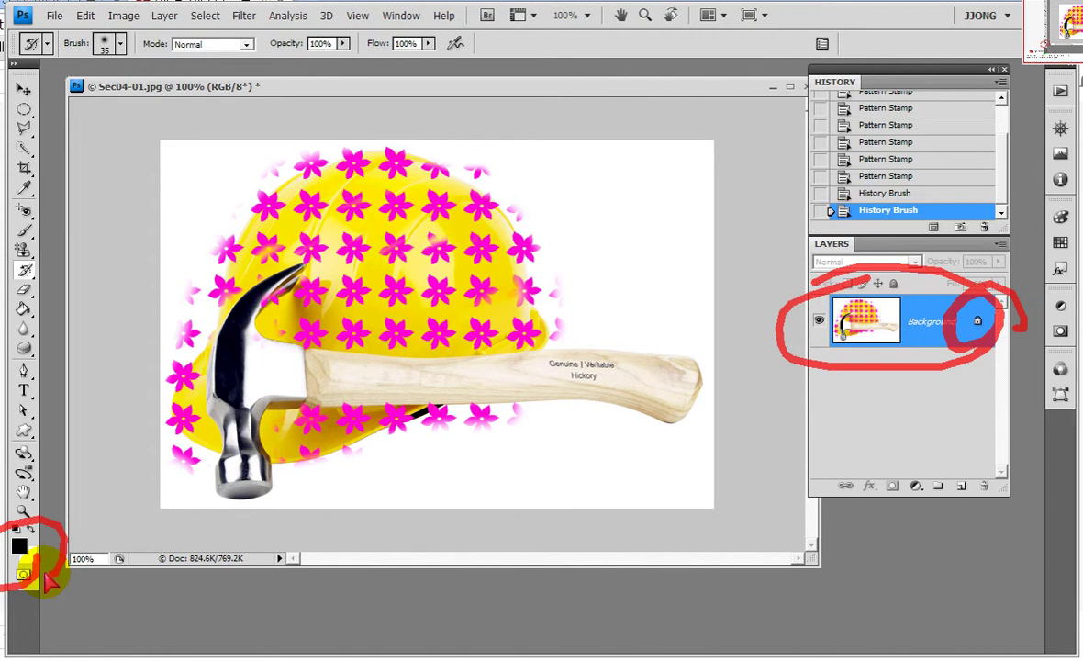
pyautogui.press('Escape')
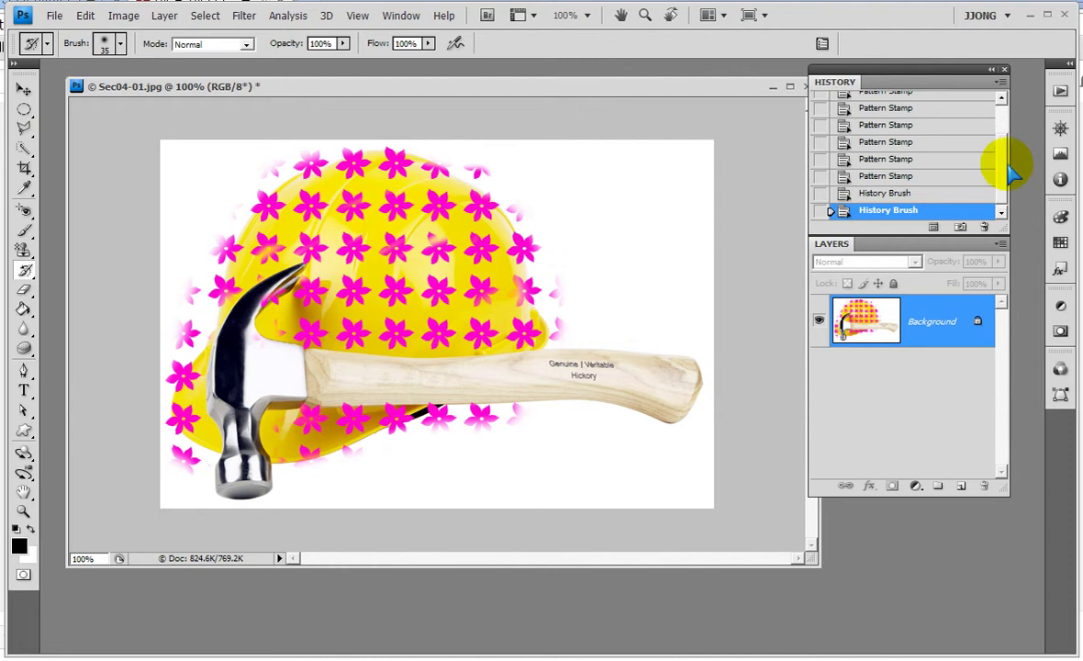
pyautogui.moveTo(999, 169); pyautogui.dragTo(996, 126)
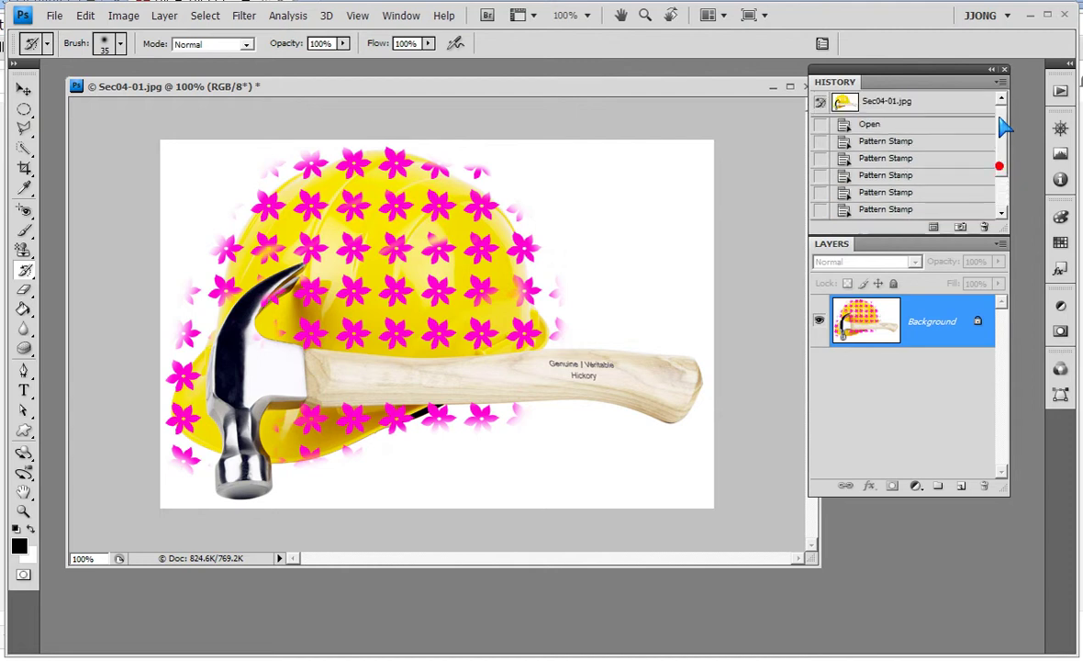
pyautogui.click(925, 102)
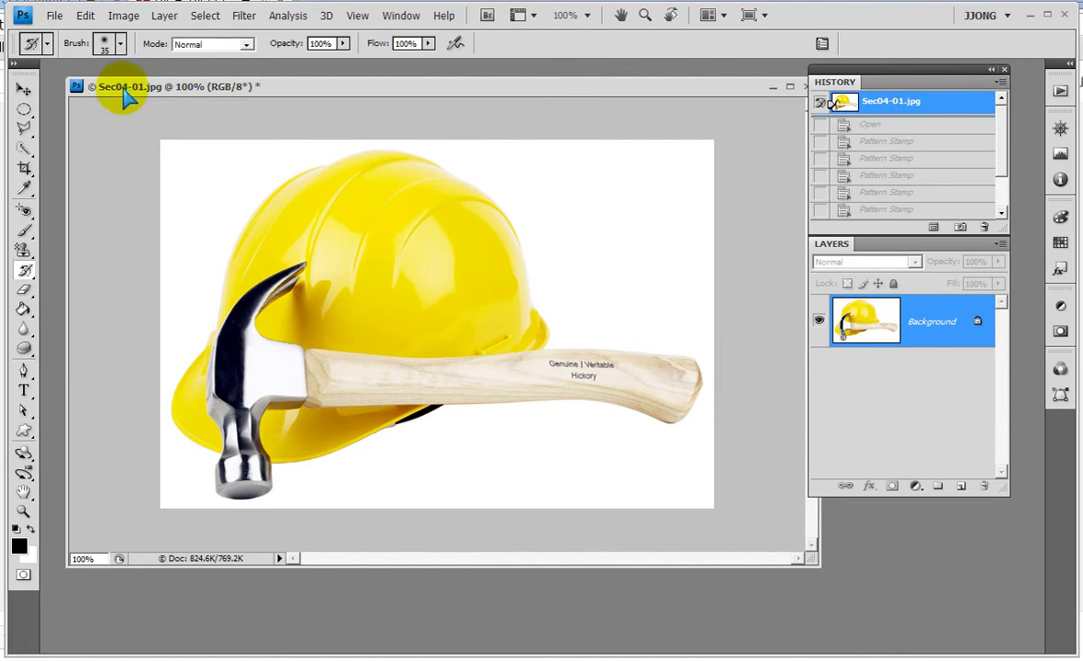
pyautogui.hotkey('ctrl', 'w')
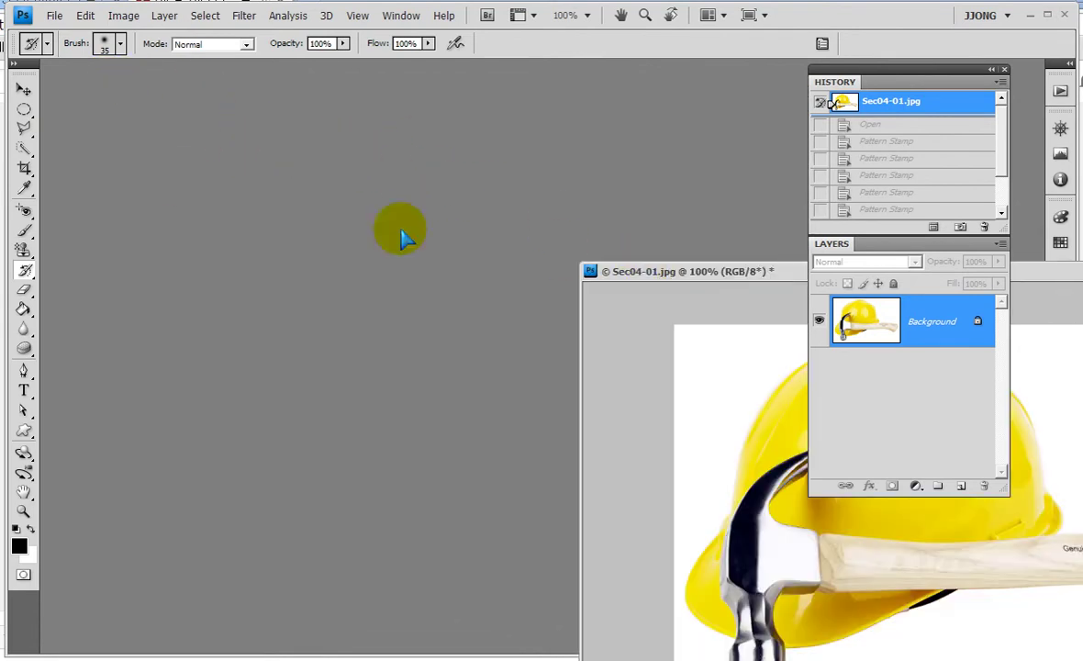
pyautogui.click(162, 189)
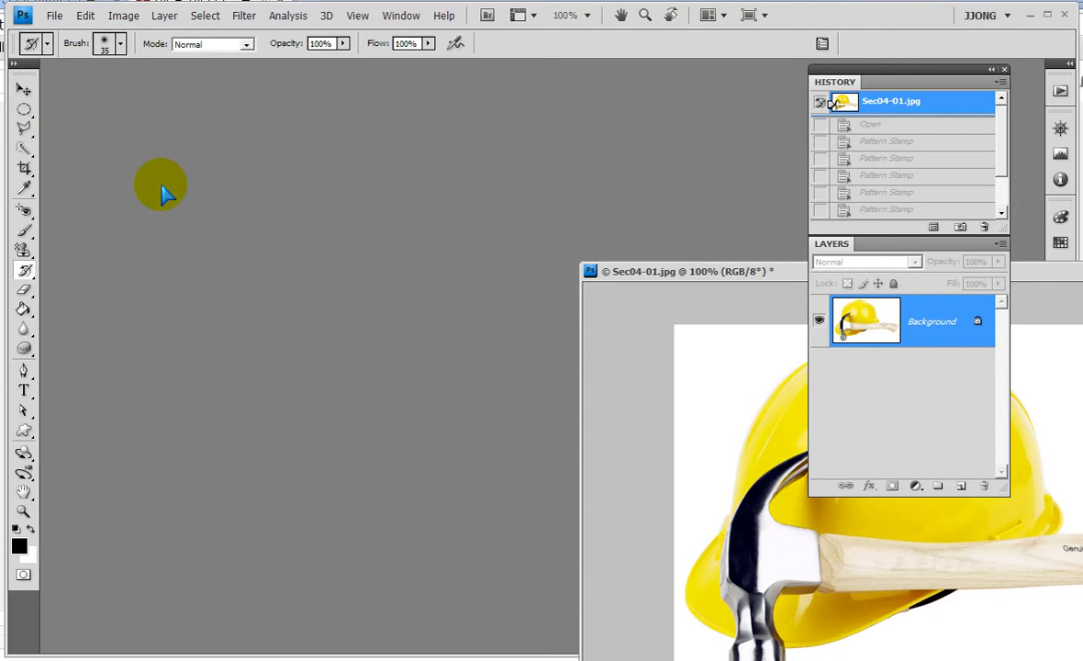
# Start a new document with Ctrl+N and choose the Web preset.
pyautogui.hotkey('ctrl', 'n')
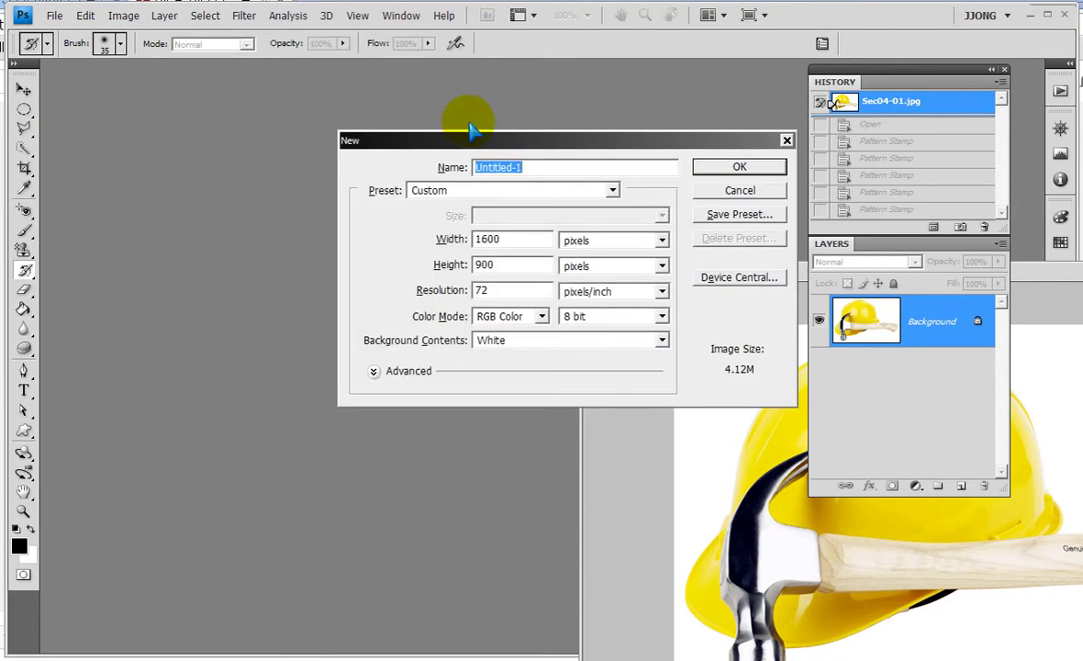
pyautogui.moveTo(363, 138); pyautogui.dragTo(203, 112)
pyautogui.click(450, 162)
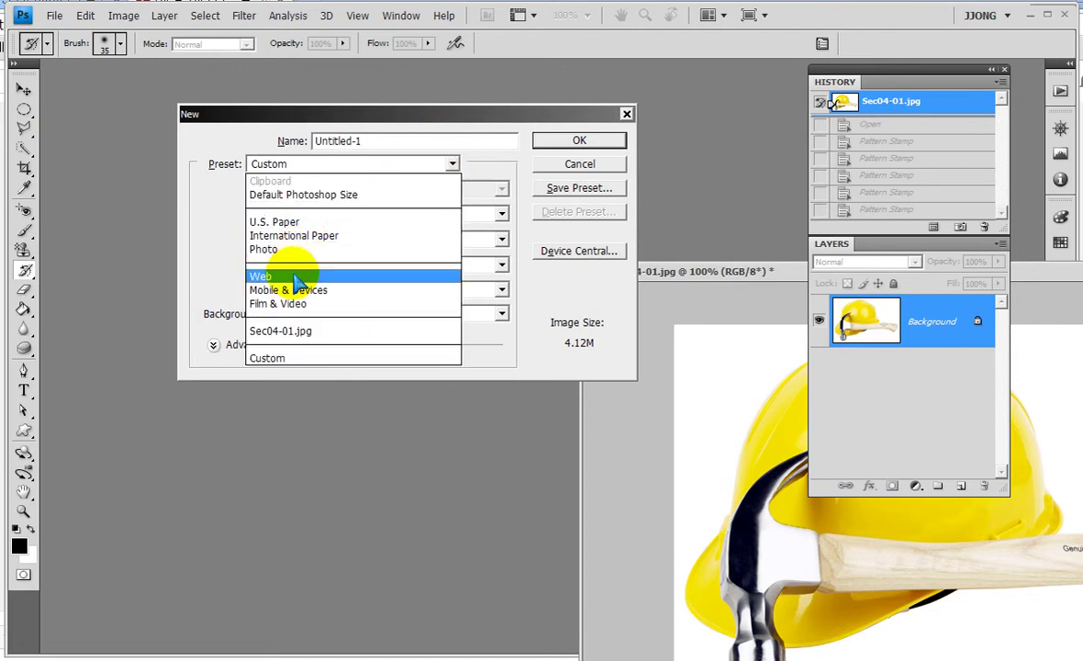
pyautogui.click(294, 277)
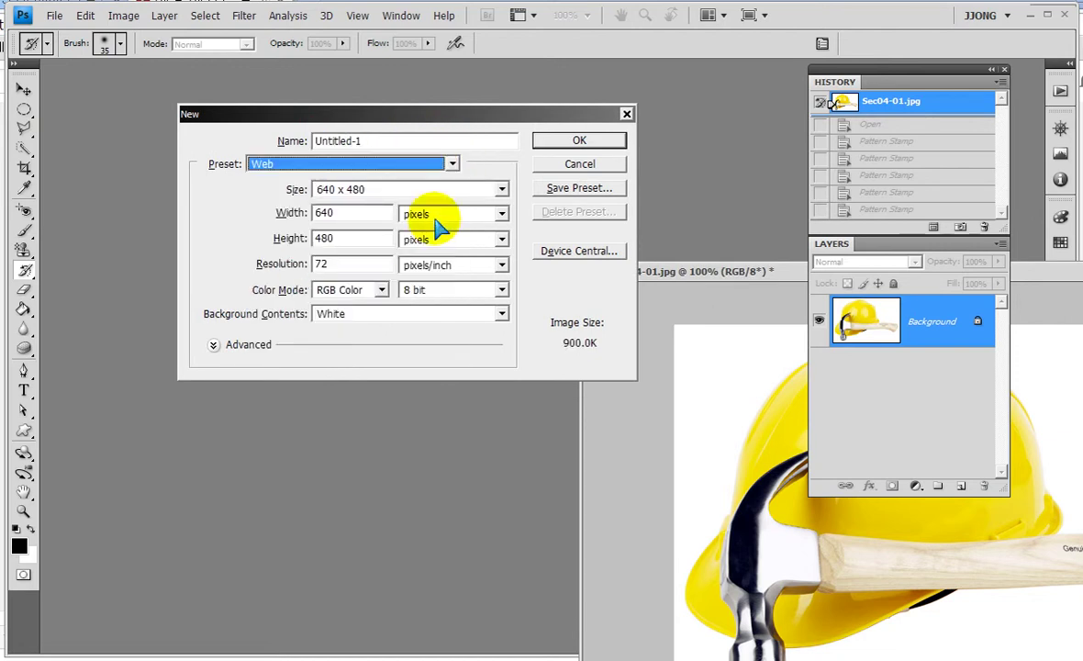
pyautogui.moveTo(422, 195); pyautogui.dragTo(422, 252)
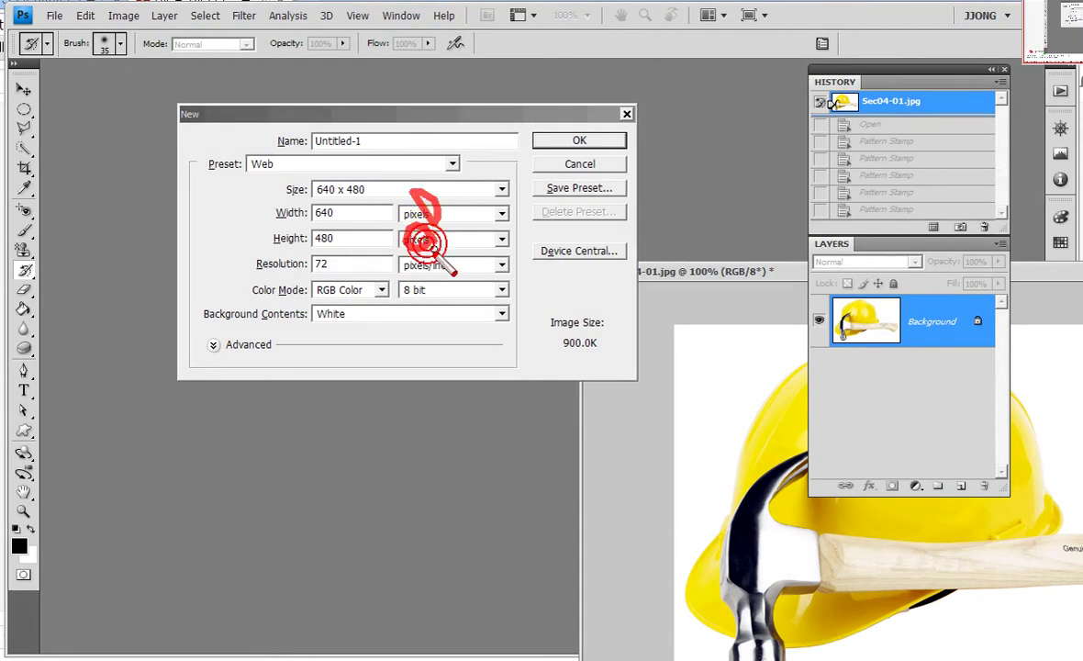
pyautogui.moveTo(339, 257)
pyautogui.mouseDown()
pyautogui.moveTo(349, 273)
pyautogui.moveTo(409, 275)
pyautogui.moveTo(443, 296)
pyautogui.mouseUp()
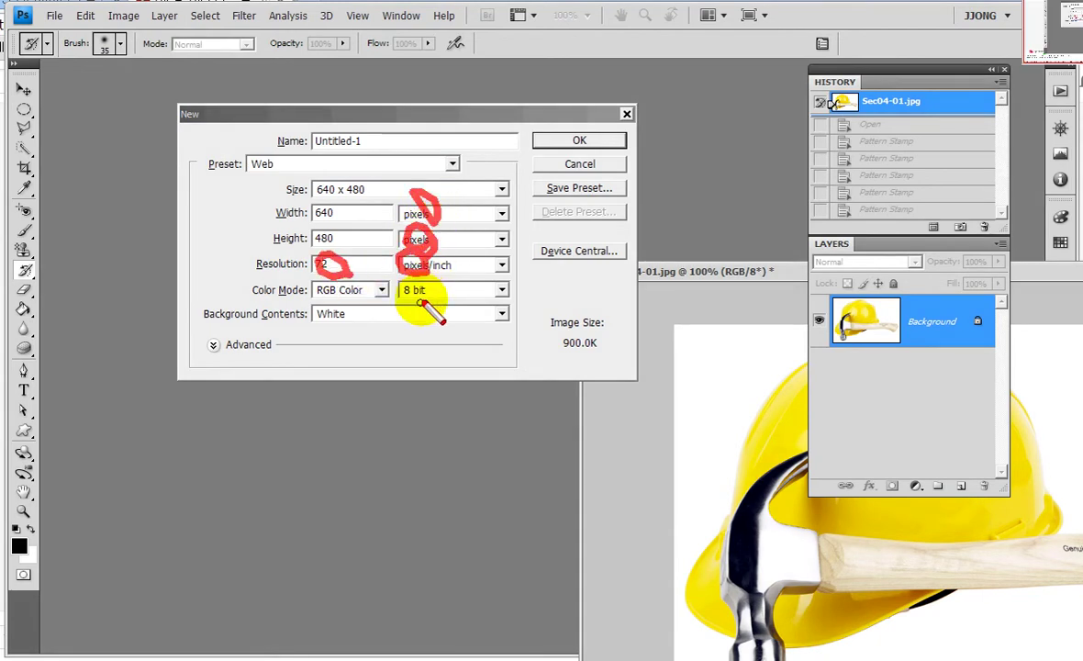
pyautogui.moveTo(346, 305); pyautogui.dragTo(355, 307)
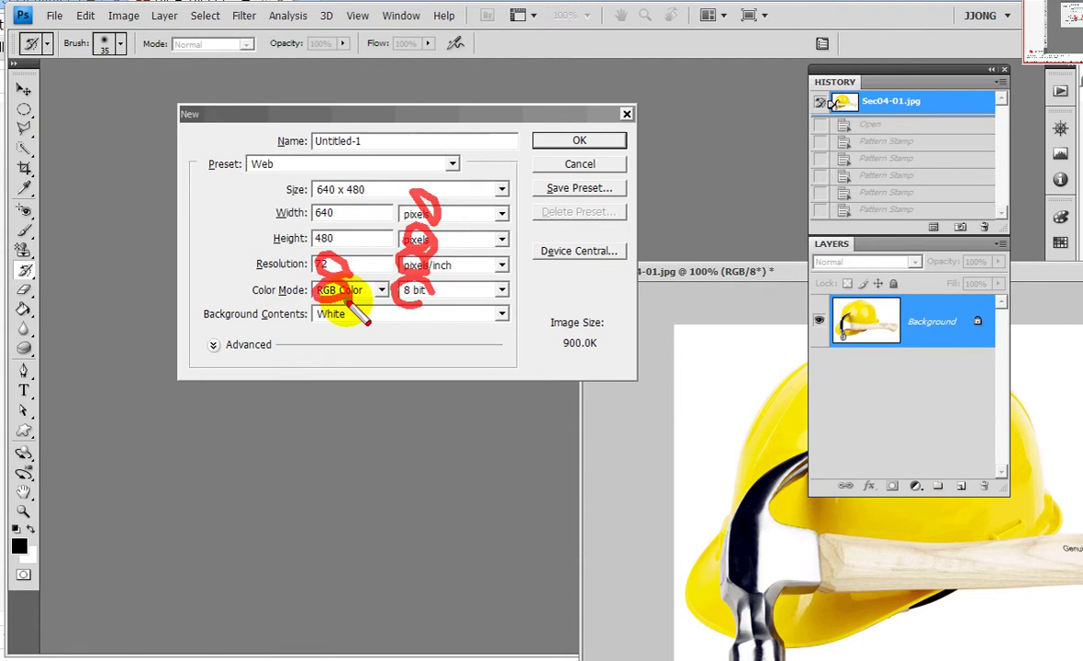
pyautogui.moveTo(347, 312); pyautogui.dragTo(331, 274)
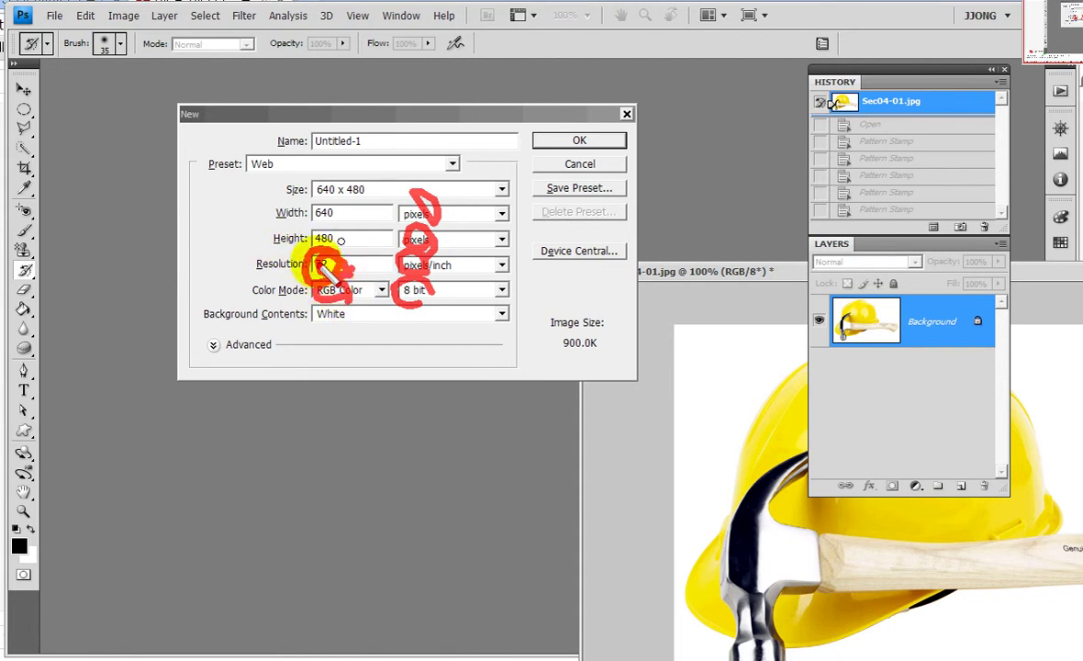
pyautogui.click(452, 272)
pyautogui.moveTo(451, 273); pyautogui.dragTo(456, 291)
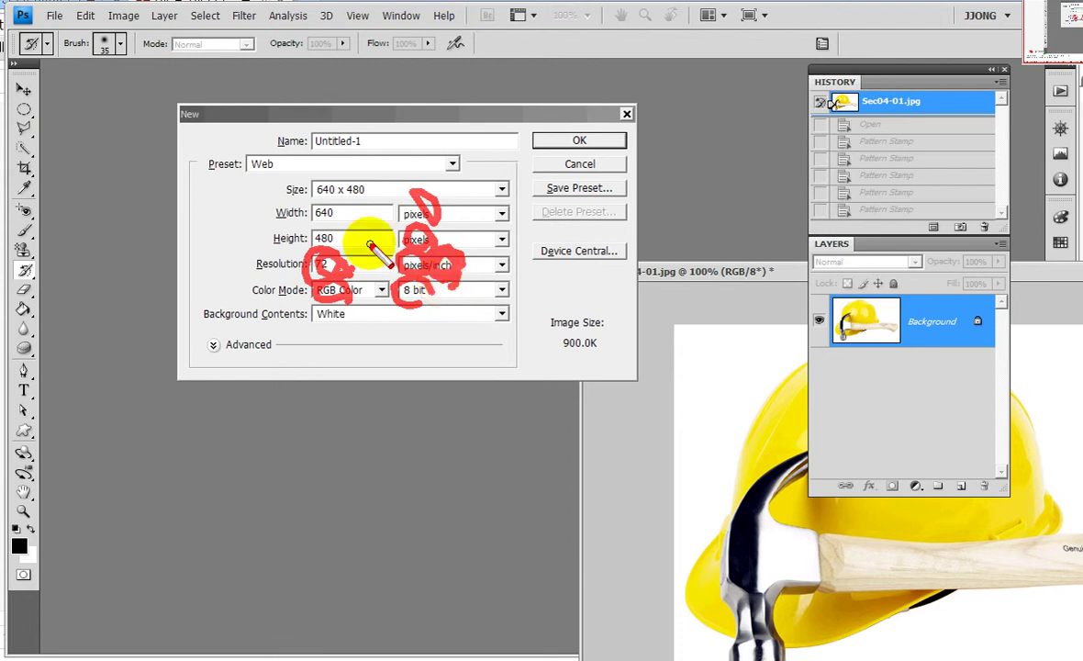
pyautogui.click(430, 165)
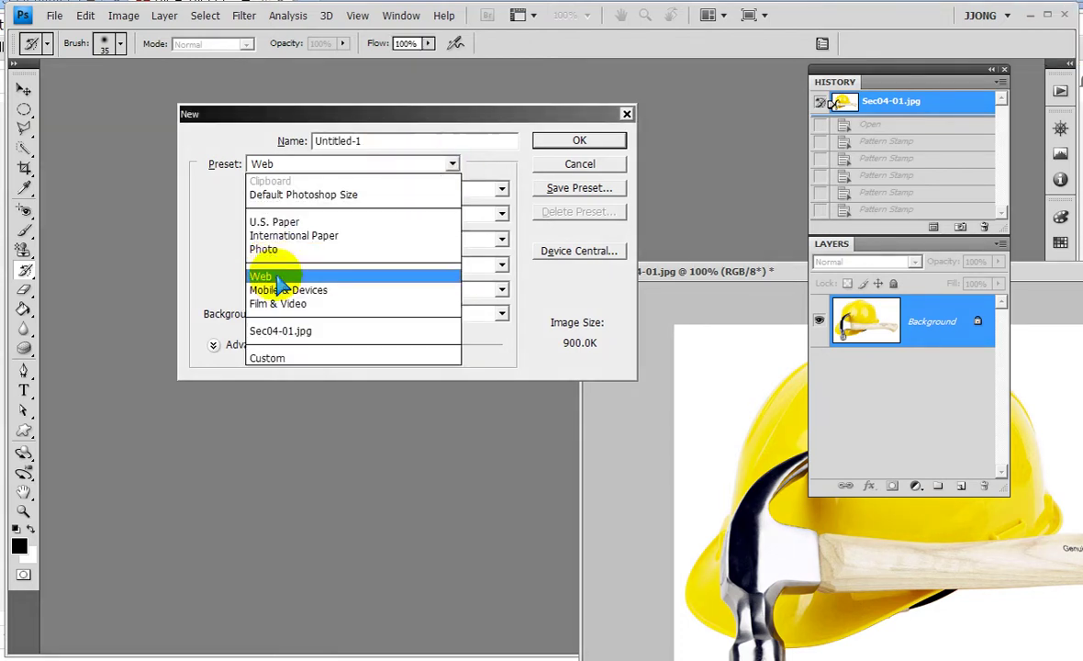
pyautogui.click(277, 277)
pyautogui.moveTo(295, 256)
pyautogui.mouseDown()
pyautogui.moveTo(354, 232)
pyautogui.moveTo(346, 167)
pyautogui.moveTo(374, 248)
pyautogui.mouseUp()
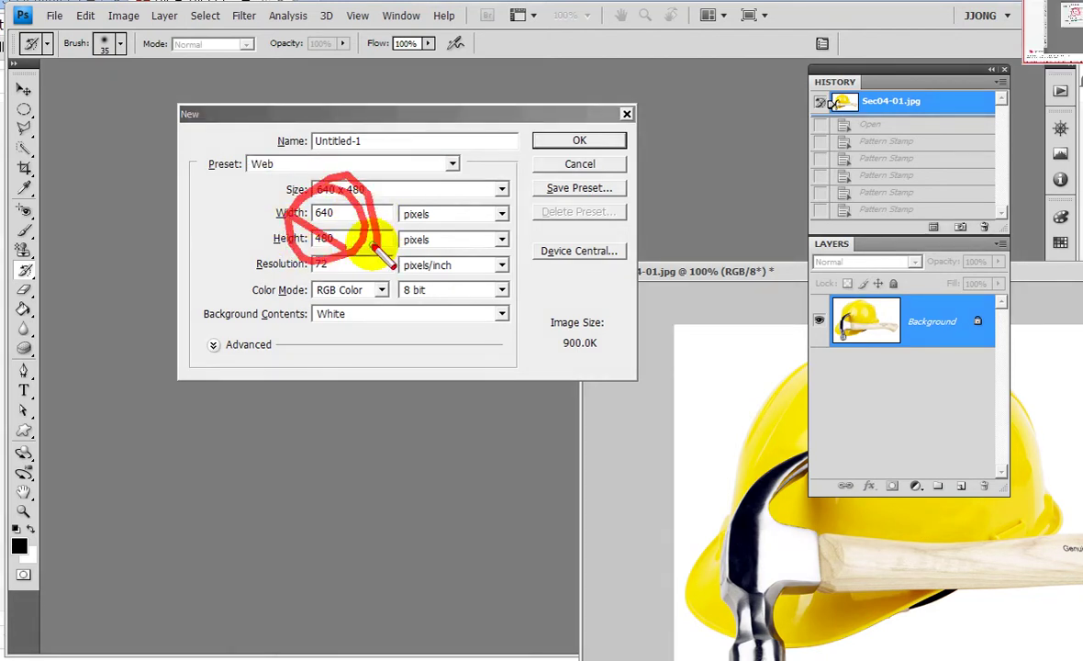
# Set the size to 100 × 100 pixels with a Transparent background and create it.
pyautogui.click(286, 212)
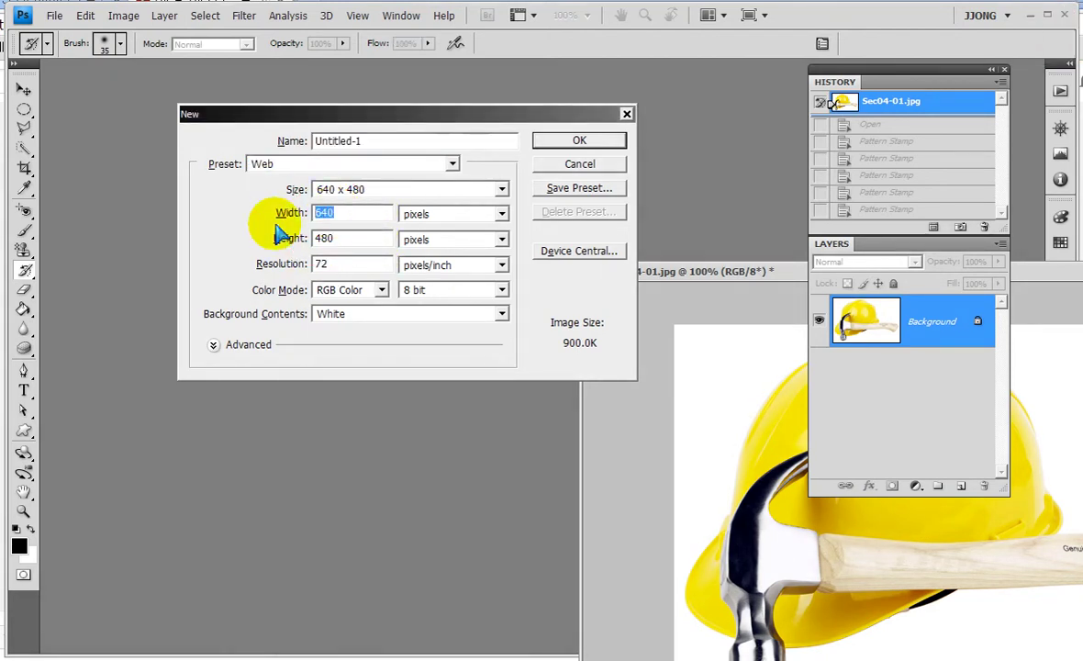
pyautogui.write('100')
pyautogui.press('Tab')
pyautogui.write('100')
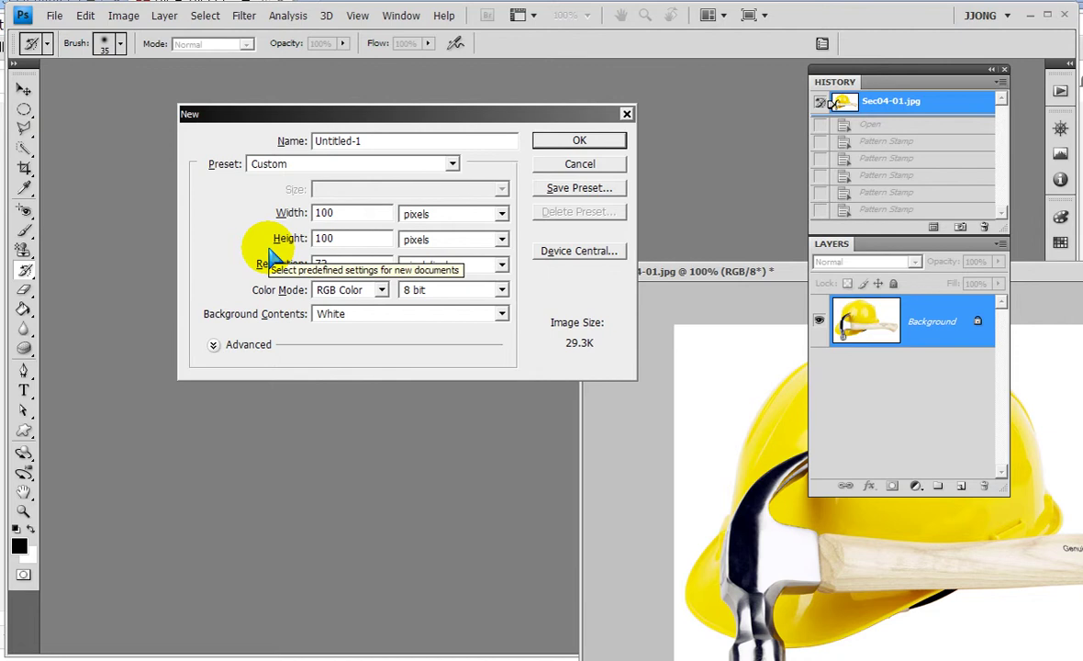
pyautogui.click(503, 315)
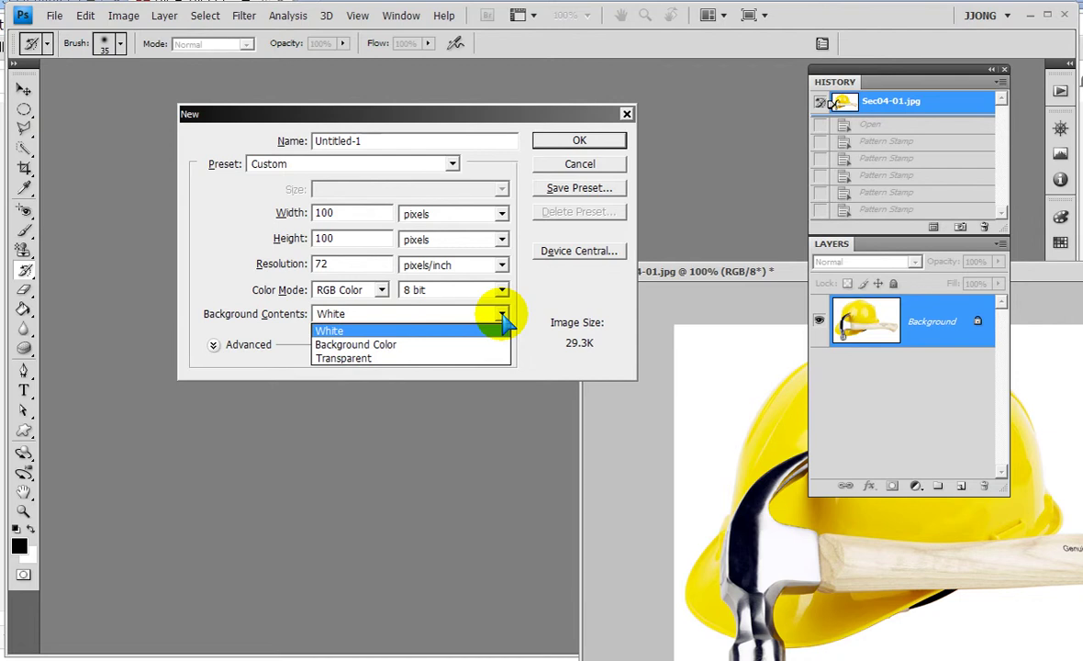
pyautogui.click(366, 359)
pyautogui.click(555, 144)
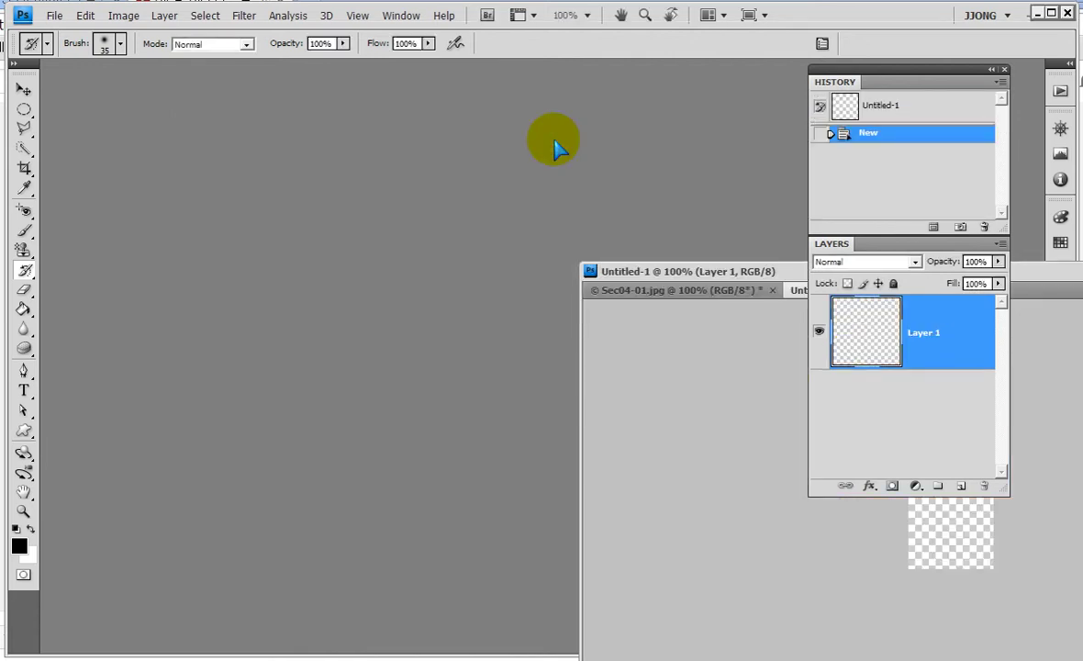
# Float a smaller Untitled-1 window beside the Sec04-01.jpg photo and reset default colours.
pyautogui.moveTo(933, 376)
pyautogui.mouseDown()
pyautogui.moveTo(873, 307)
pyautogui.moveTo(926, 399)
pyautogui.moveTo(919, 290)
pyautogui.moveTo(953, 413)
pyautogui.mouseUp()
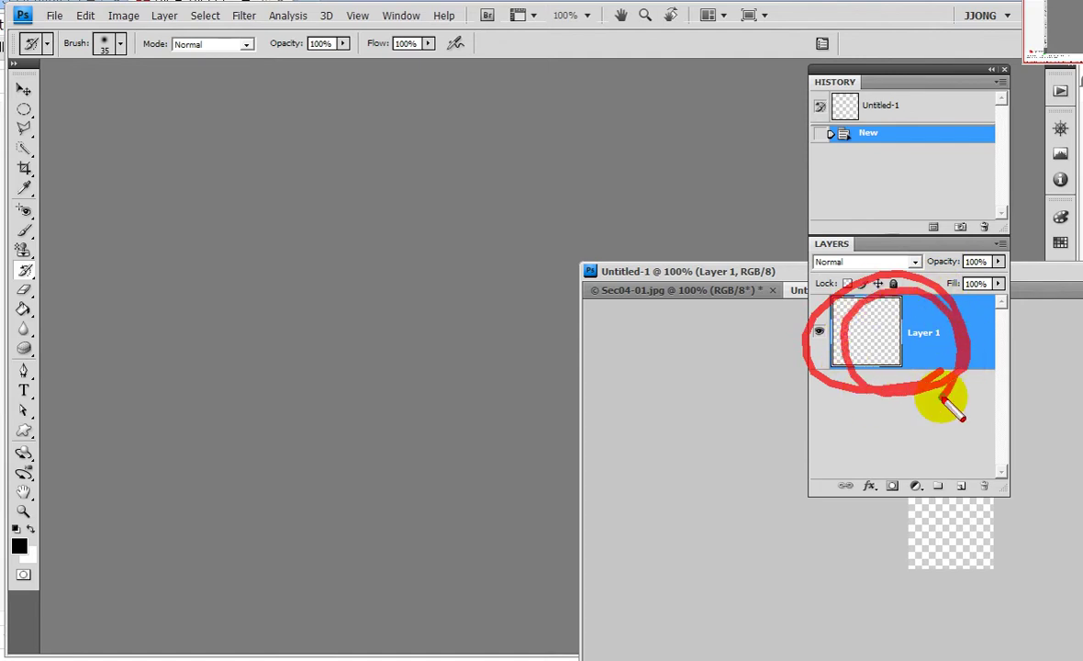
pyautogui.press('Escape')
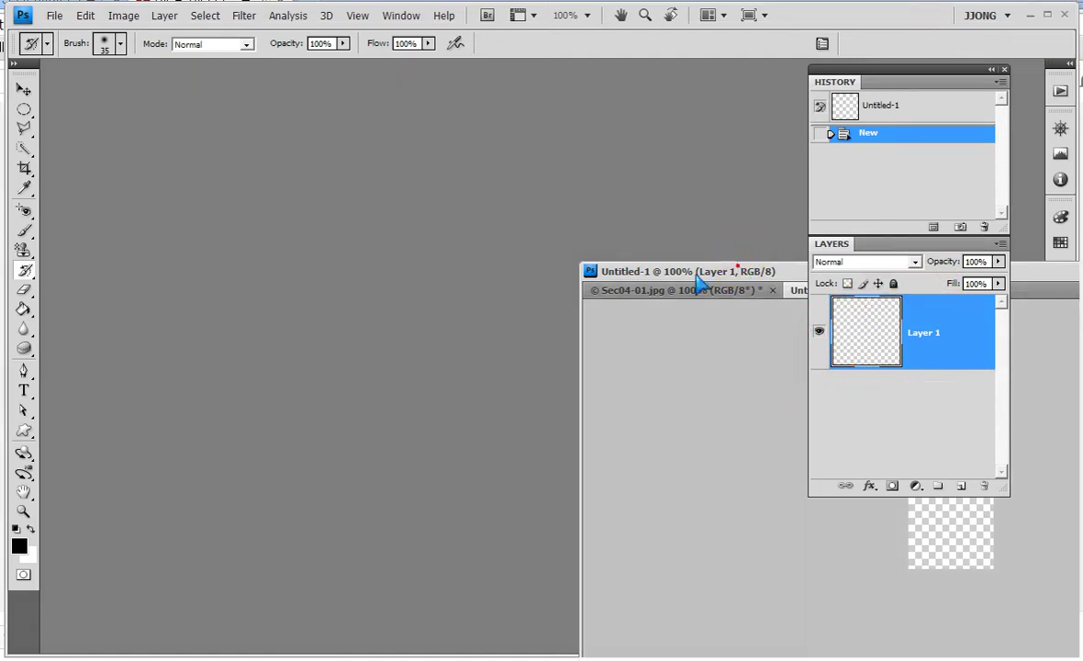
pyautogui.moveTo(811, 289); pyautogui.dragTo(713, 298)
pyautogui.moveTo(267, 161)
pyautogui.mouseDown()
pyautogui.moveTo(72, 73)
pyautogui.moveTo(181, 152)
pyautogui.mouseUp()
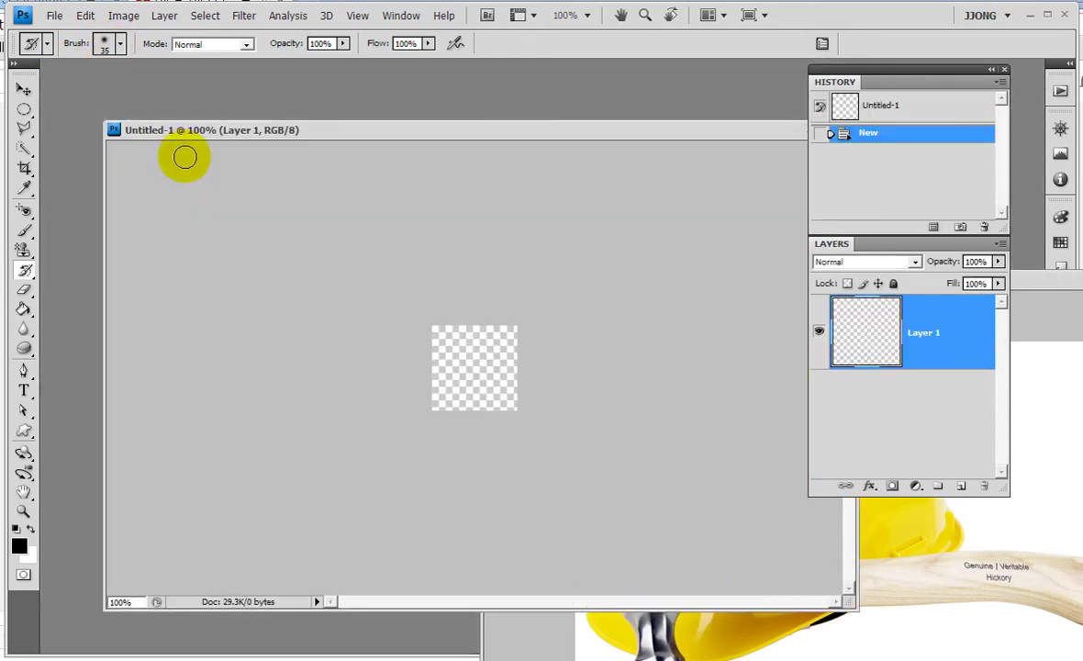
pyautogui.moveTo(846, 604); pyautogui.dragTo(424, 429)
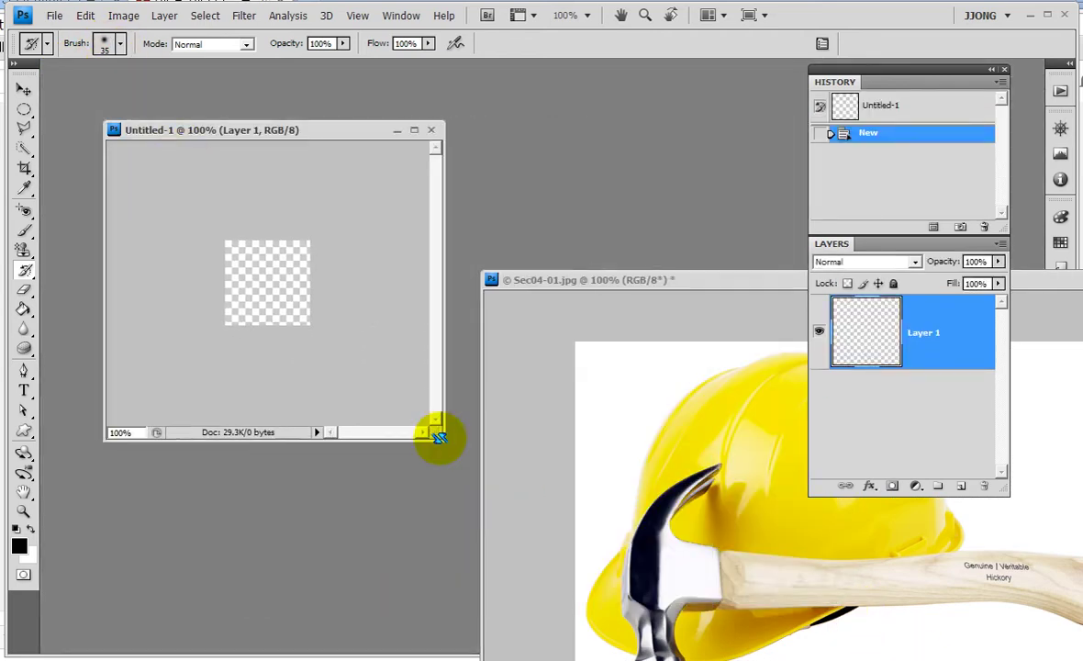
pyautogui.moveTo(550, 274); pyautogui.dragTo(613, 295)
pyautogui.moveTo(225, 129)
pyautogui.mouseDown()
pyautogui.moveTo(266, 136)
pyautogui.moveTo(259, 129)
pyautogui.mouseUp()
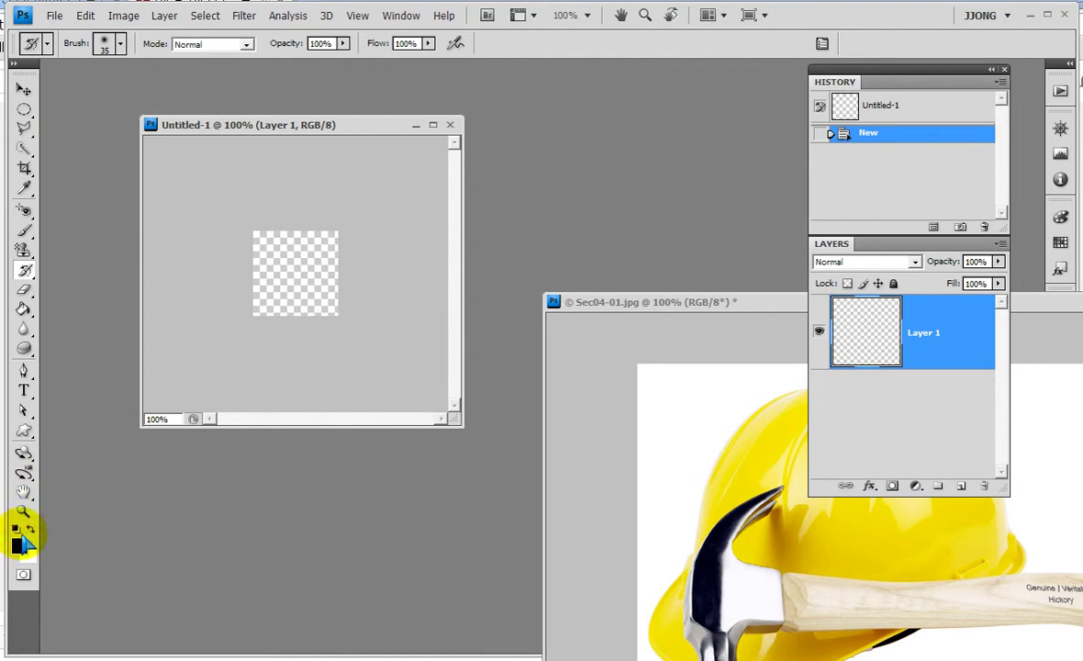
pyautogui.click(16, 532)
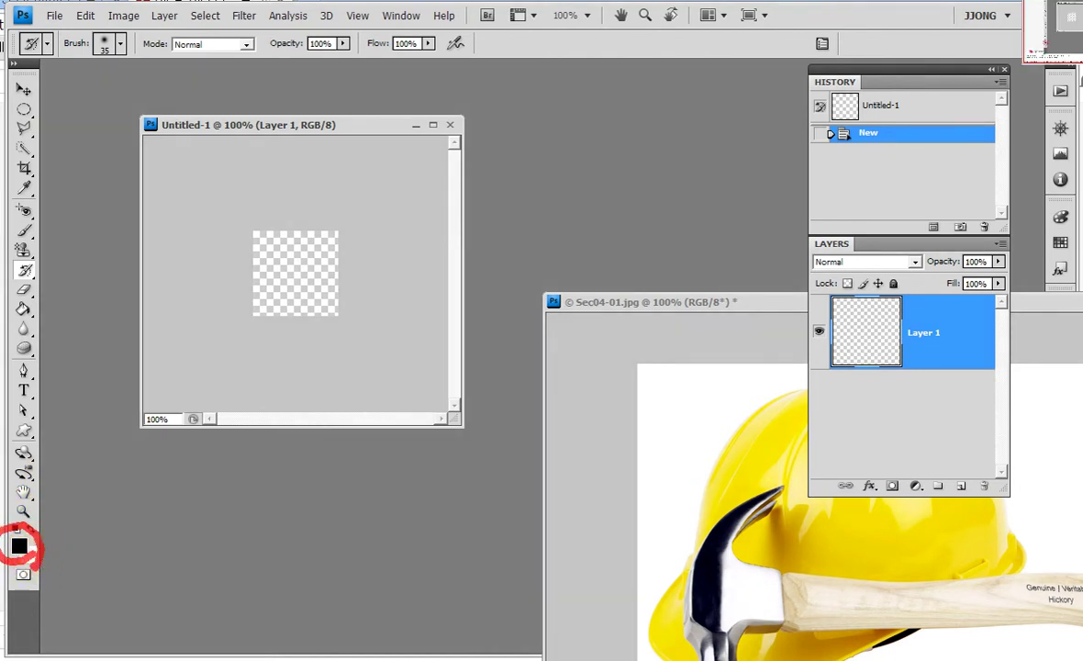
# Pick a dark olive green as the foreground colour in the Color Picker.
pyautogui.click(20, 545)
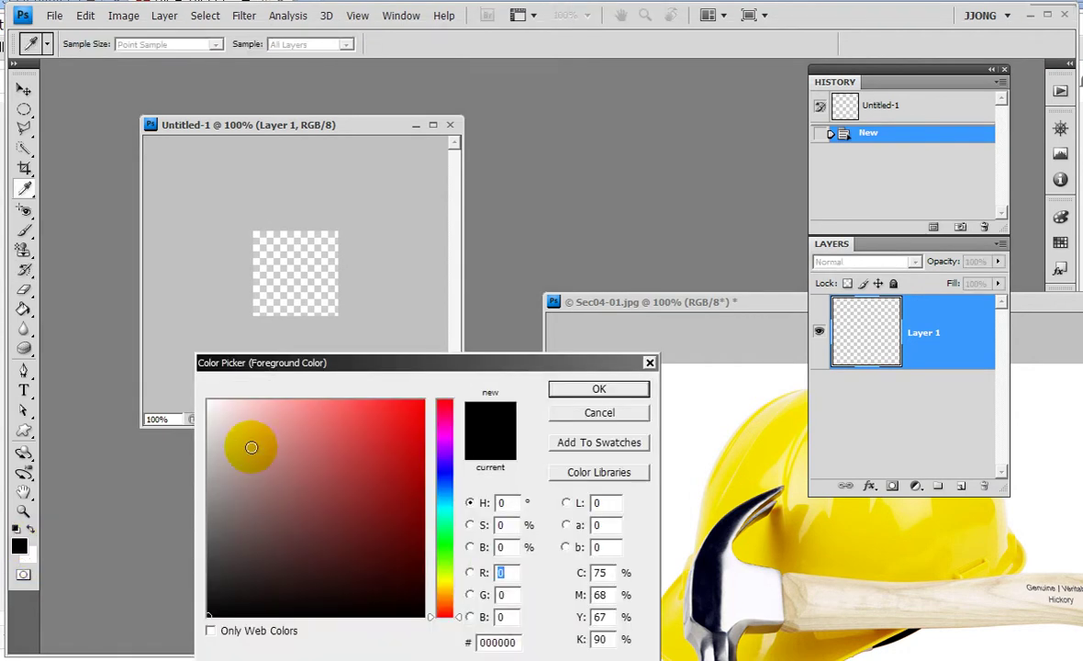
pyautogui.click(450, 563)
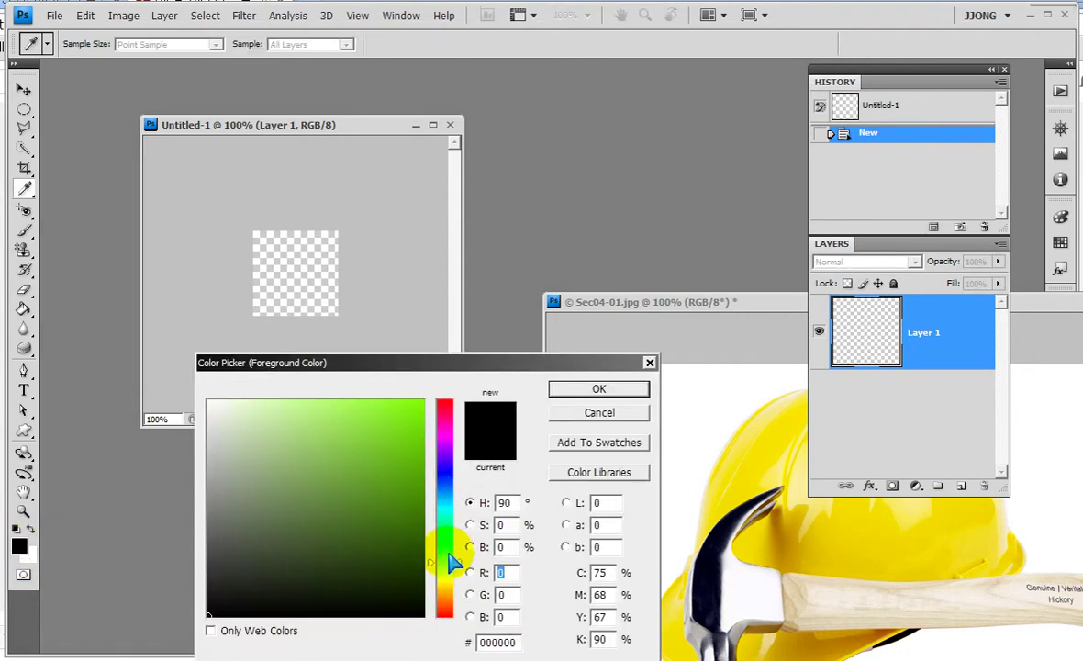
pyautogui.moveTo(446, 551); pyautogui.dragTo(444, 571)
pyautogui.click(423, 515)
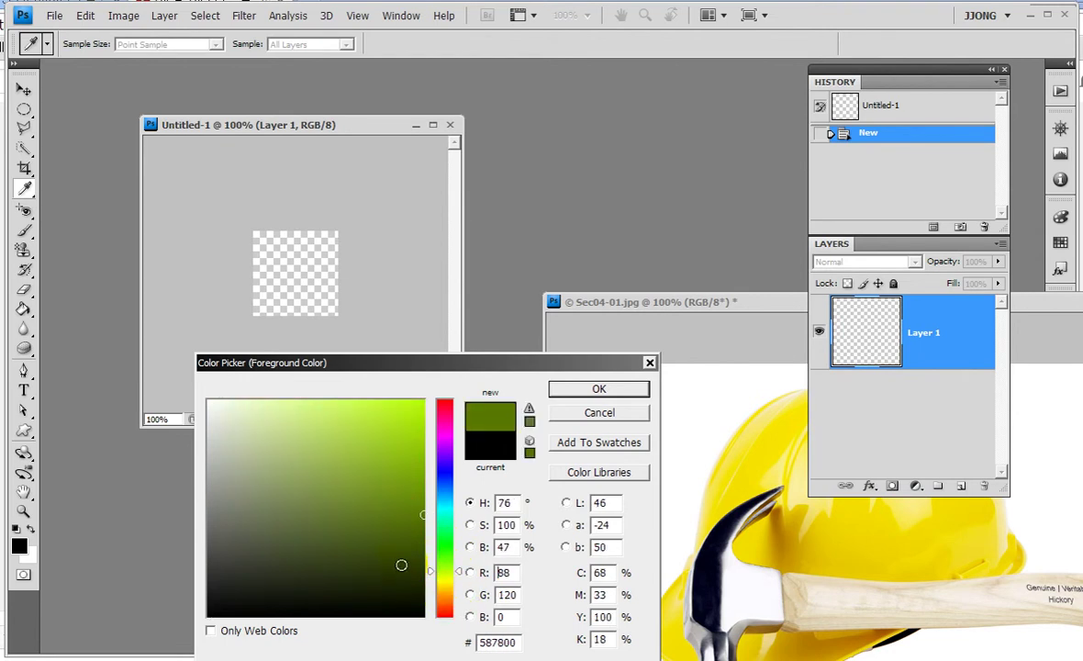
pyautogui.click(426, 531)
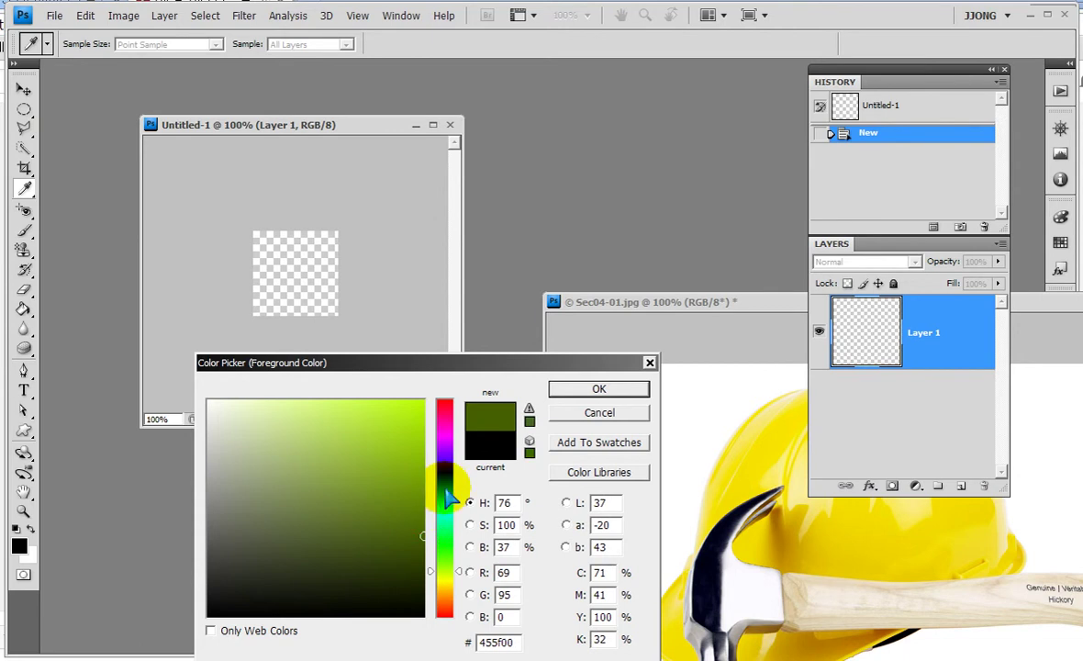
pyautogui.click(587, 388)
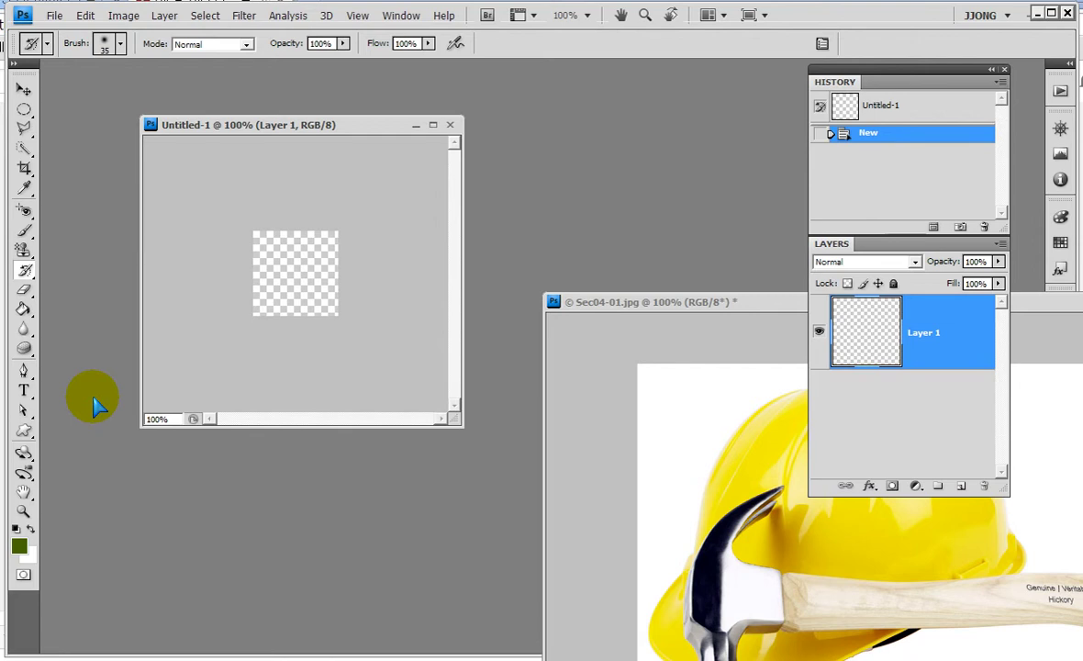
# Draw the flower custom shape in the centre of the Untitled-1 canvas.
pyautogui.click(24, 429)
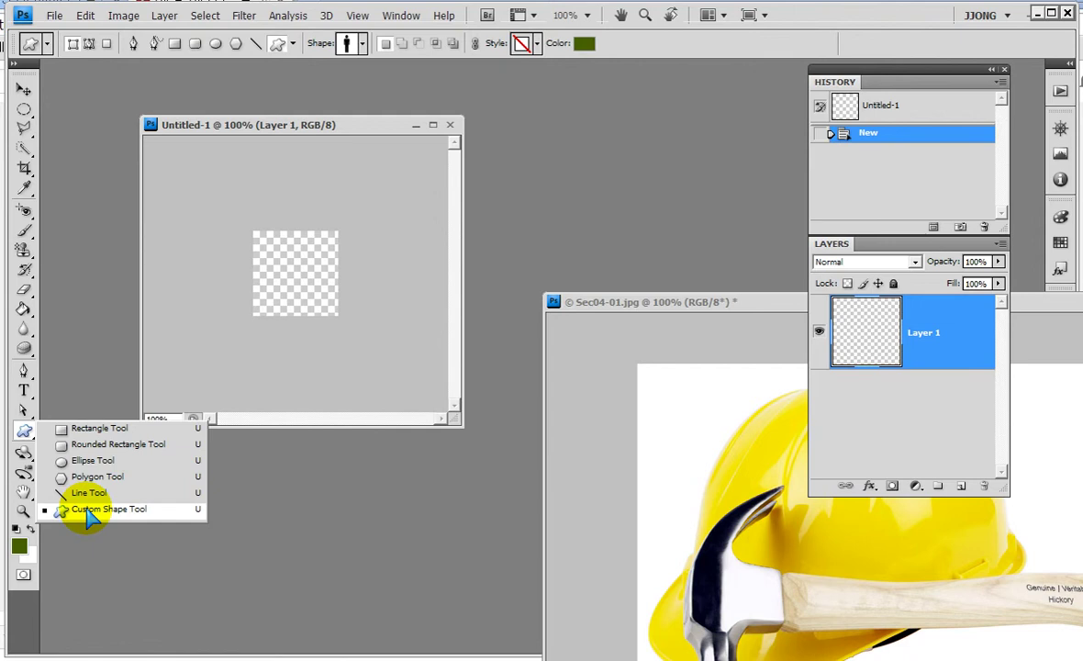
pyautogui.click(87, 510)
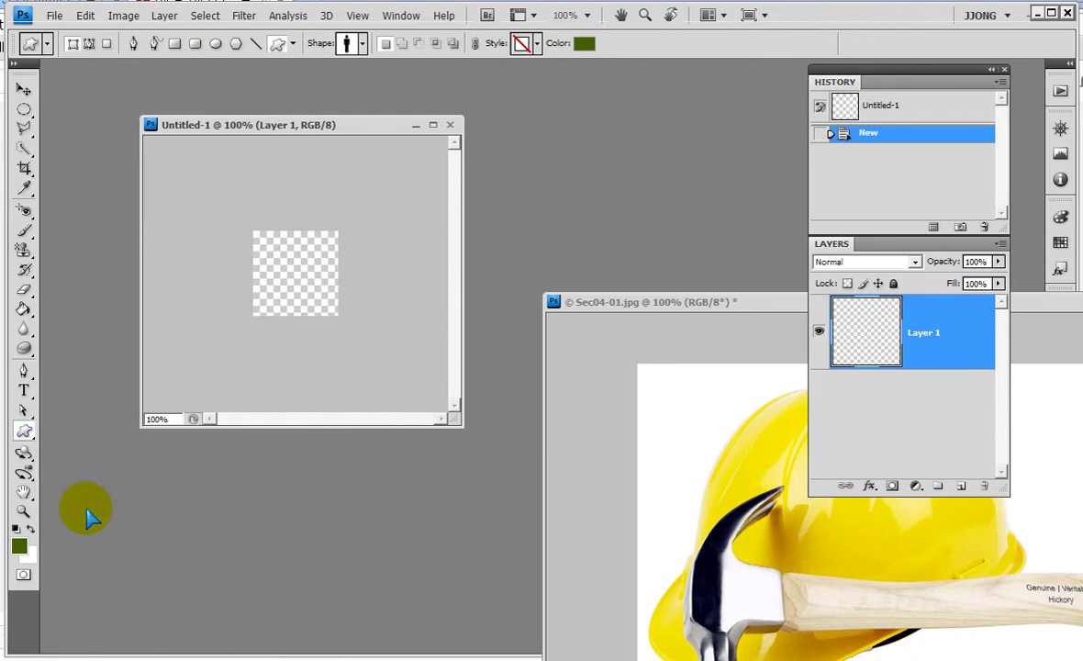
pyautogui.moveTo(367, 79); pyautogui.dragTo(356, 77)
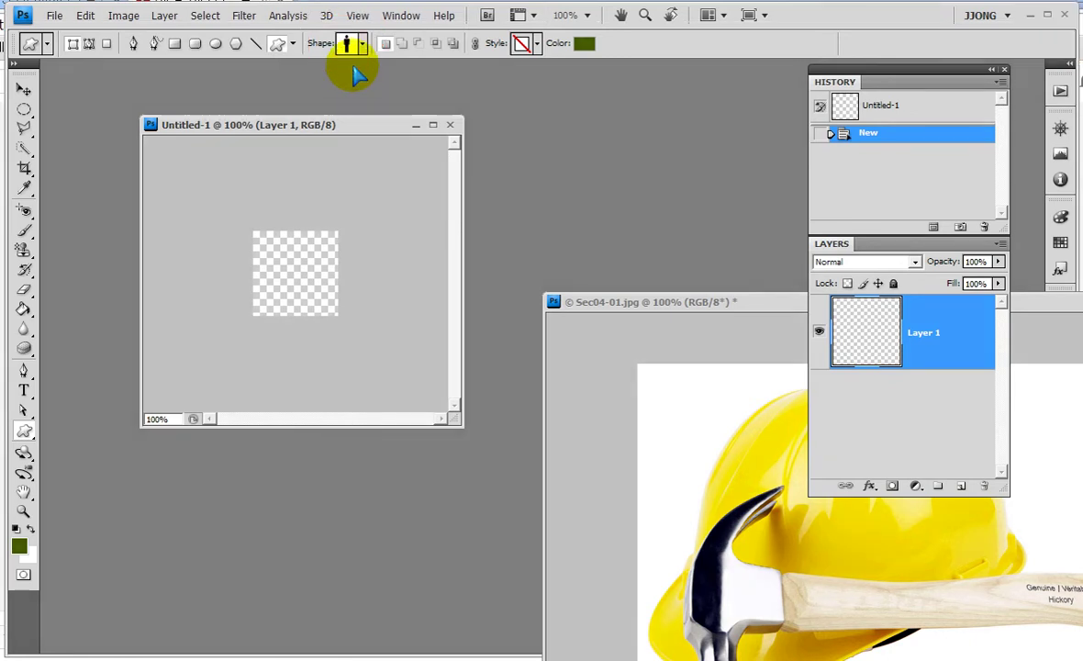
pyautogui.click(361, 45)
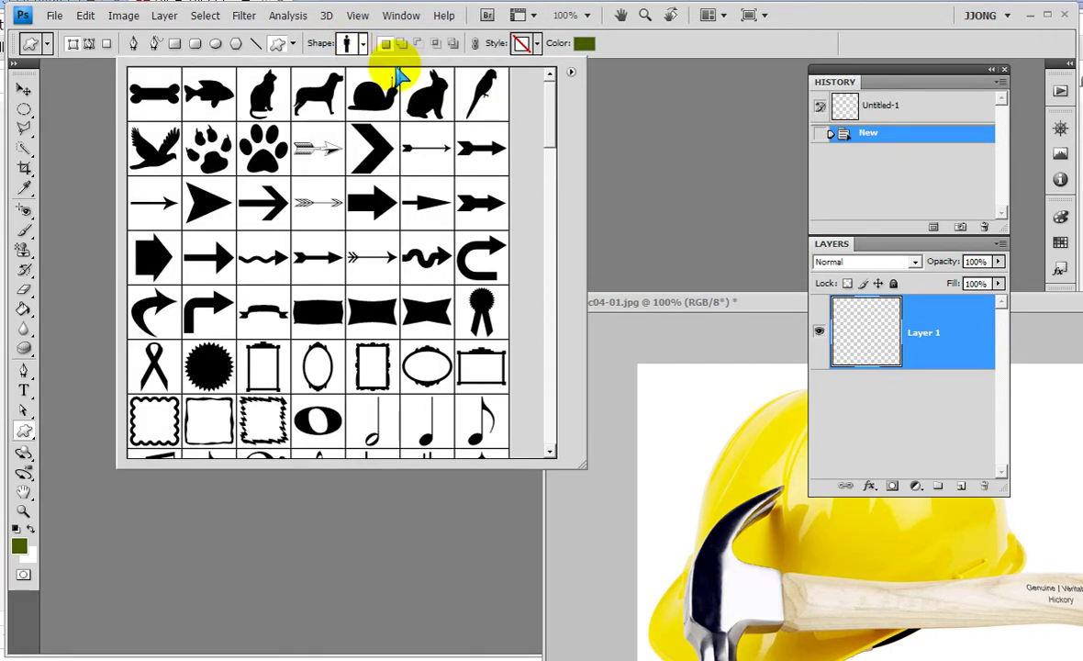
pyautogui.moveTo(555, 110)
pyautogui.mouseDown()
pyautogui.moveTo(550, 266)
pyautogui.moveTo(510, 346)
pyautogui.moveTo(515, 266)
pyautogui.mouseUp()
pyautogui.doubleClick(423, 297)
pyautogui.moveTo(249, 225); pyautogui.dragTo(307, 220)
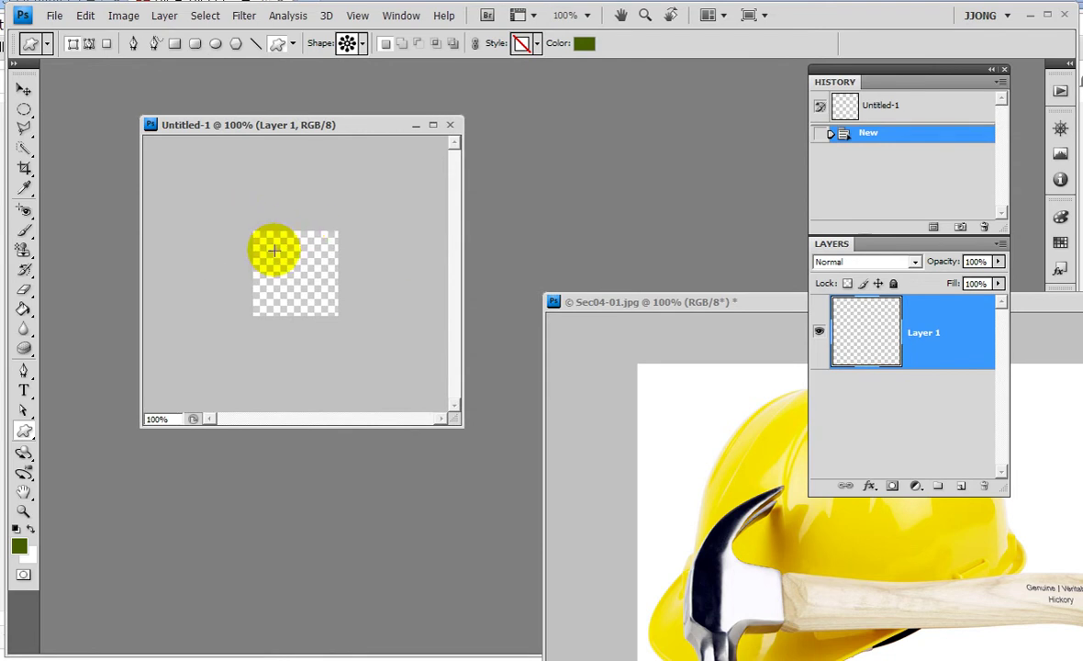
pyautogui.moveTo(258, 239); pyautogui.dragTo(294, 284)
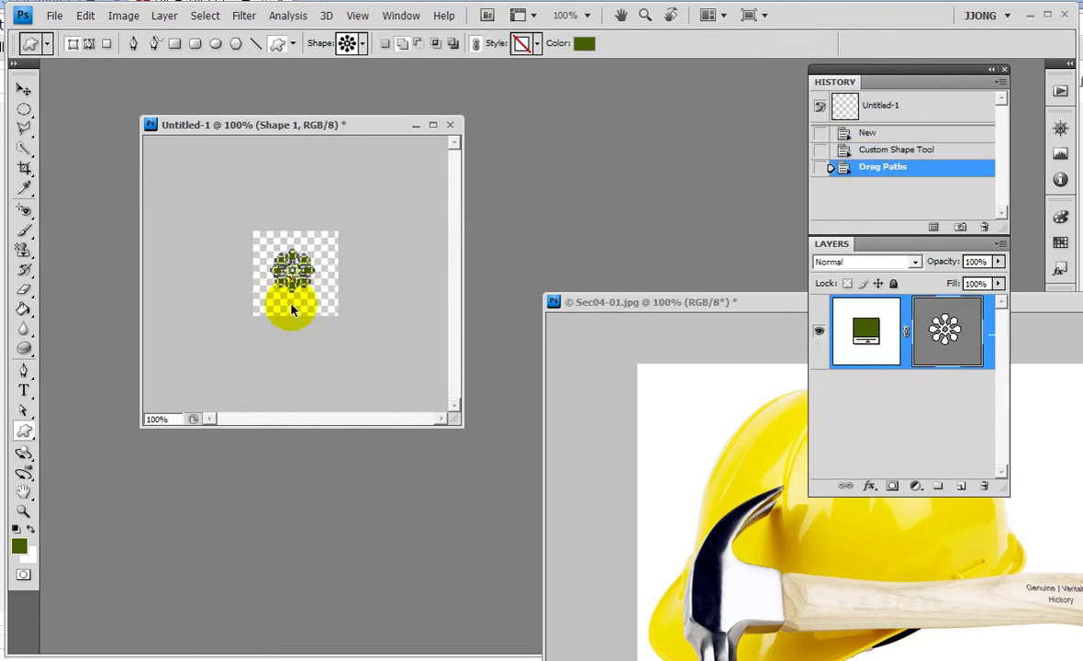
# Zoom in on the flower, nudge it right and down, and view at actual size.
pyautogui.click(24, 511)
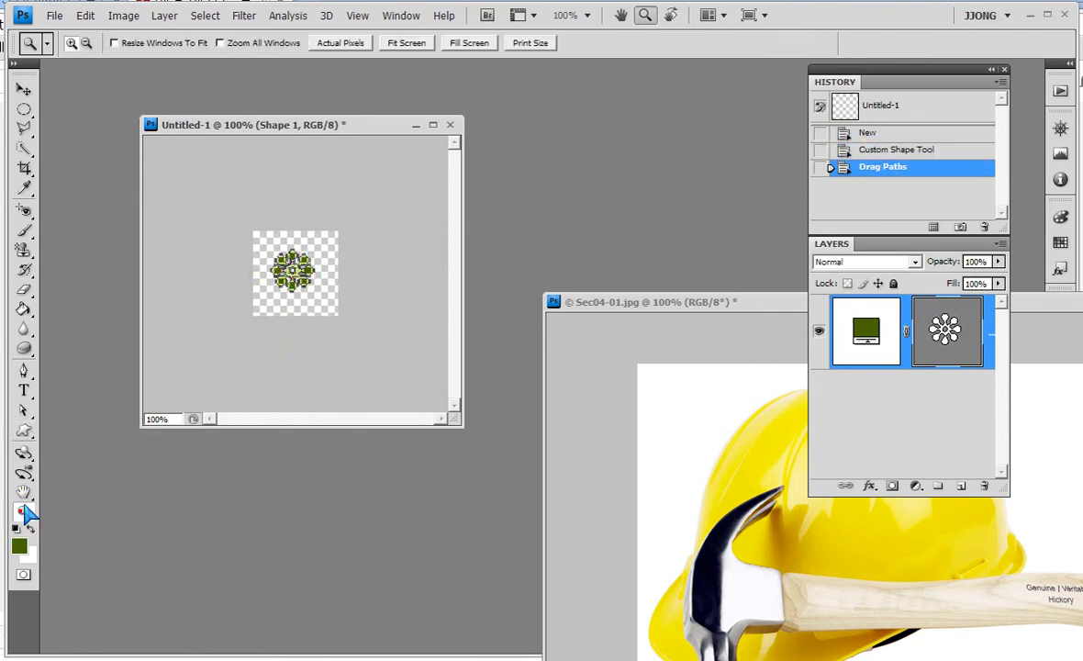
pyautogui.moveTo(234, 225); pyautogui.dragTo(321, 312)
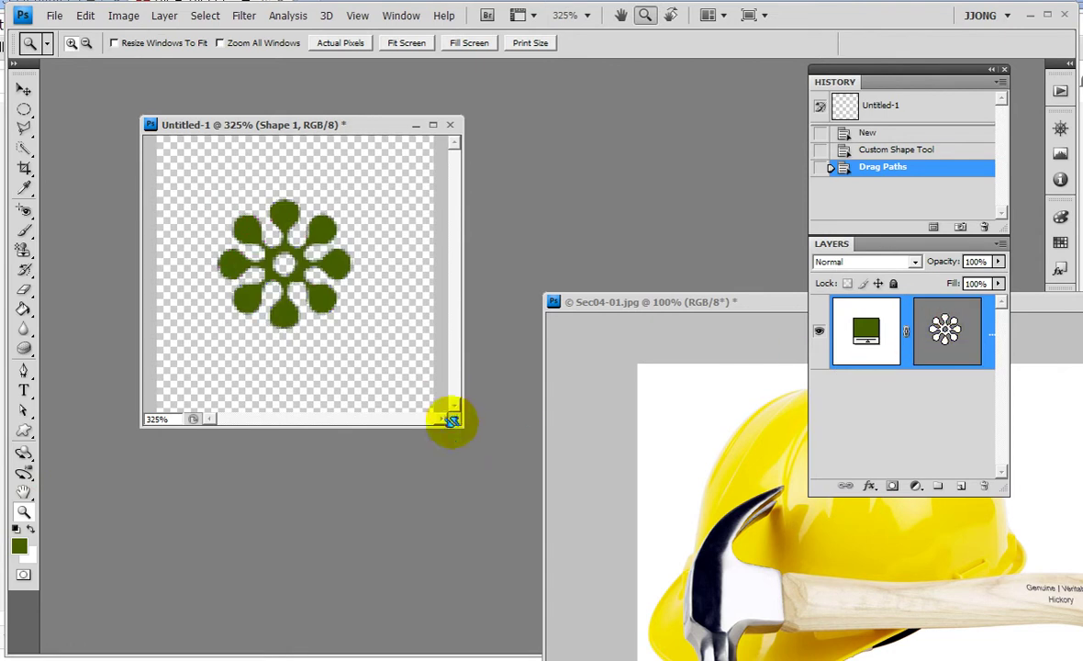
pyautogui.moveTo(460, 423); pyautogui.dragTo(540, 479)
pyautogui.click(24, 89)
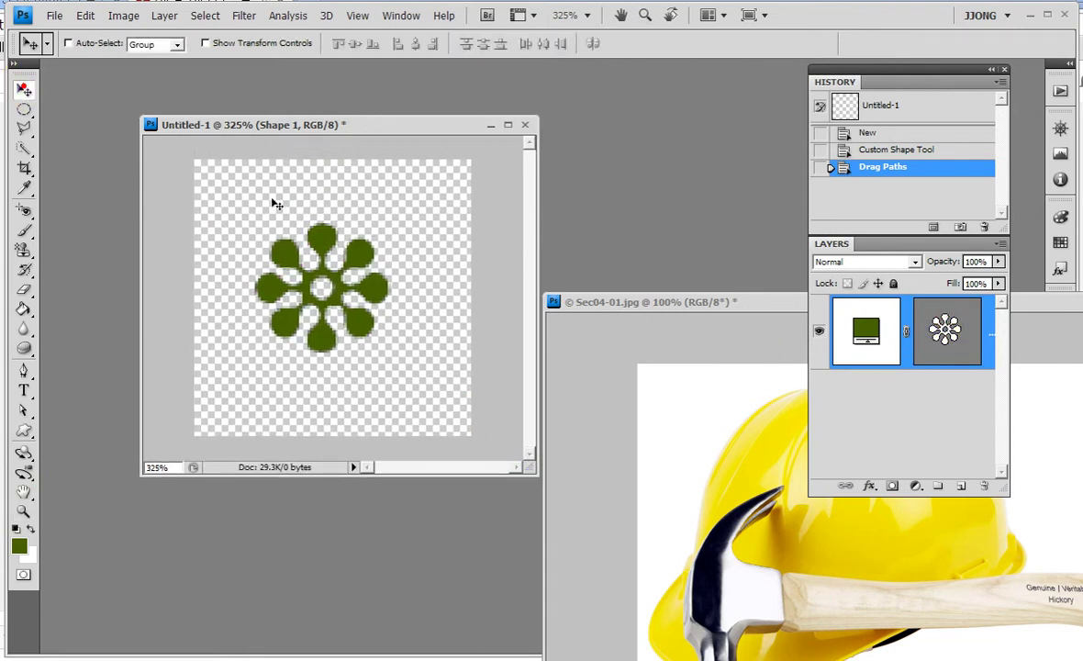
pyautogui.moveTo(334, 290)
pyautogui.mouseDown()
pyautogui.moveTo(344, 301)
pyautogui.moveTo(341, 283)
pyautogui.mouseUp()
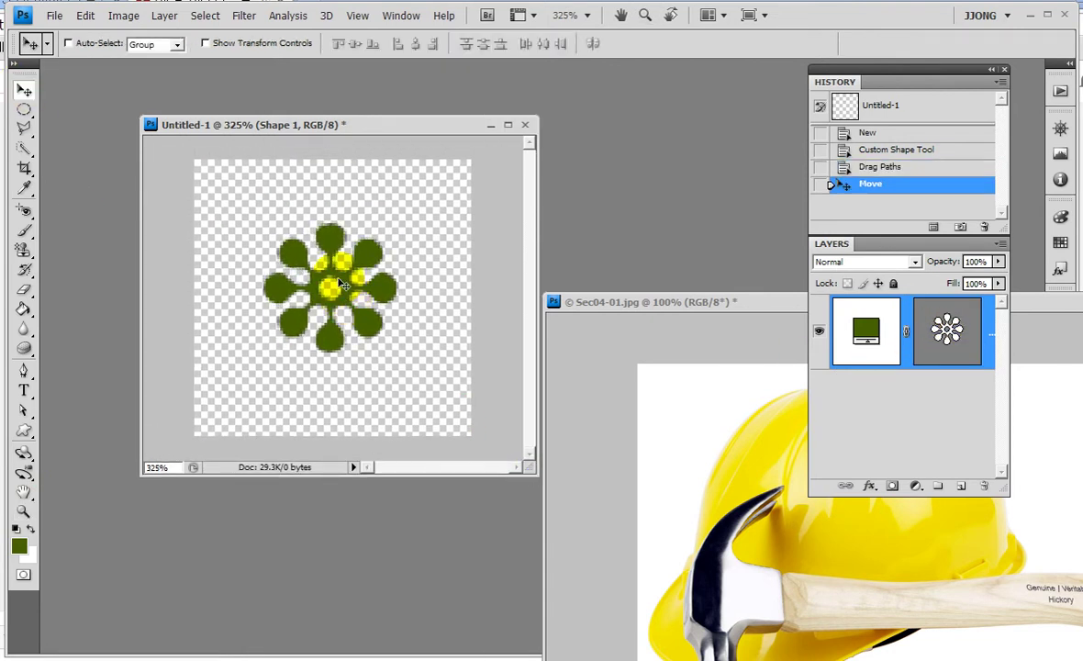
pyautogui.hotkey('ctrl', '1')
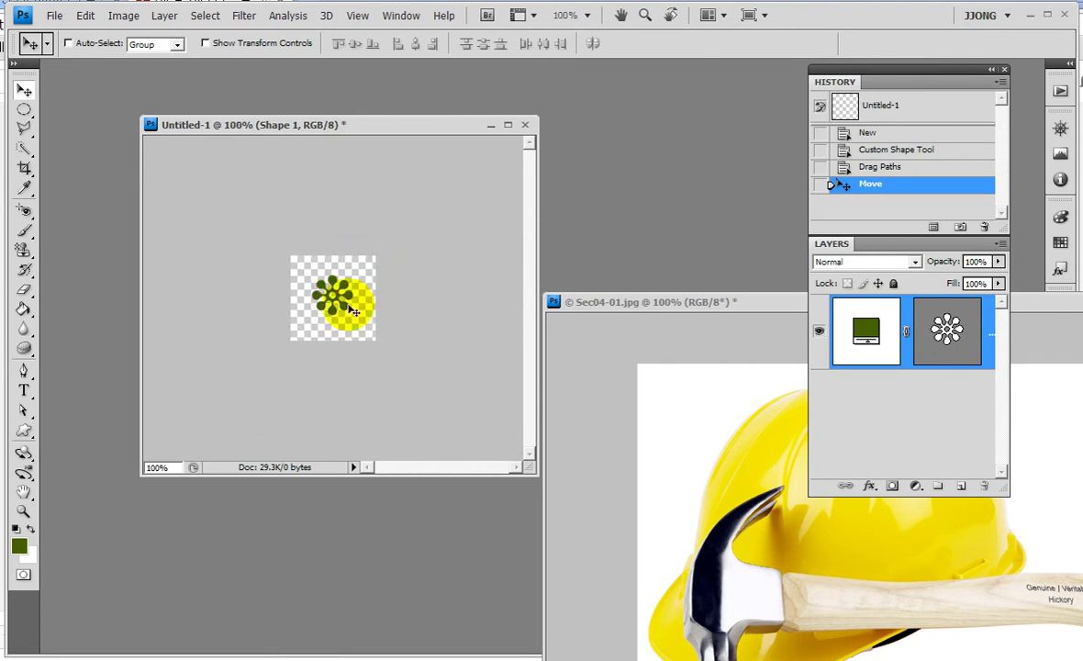
# Scale the flower down to about 70% with Free Transform.
pyautogui.hotkey('ctrl', 't')
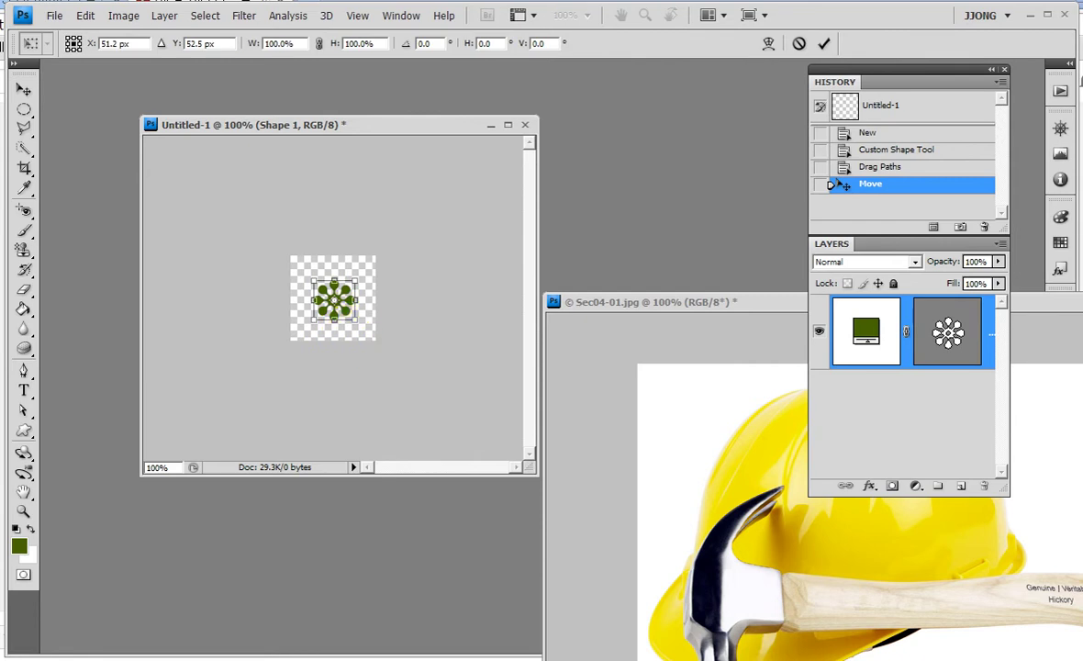
pyautogui.press('Return')
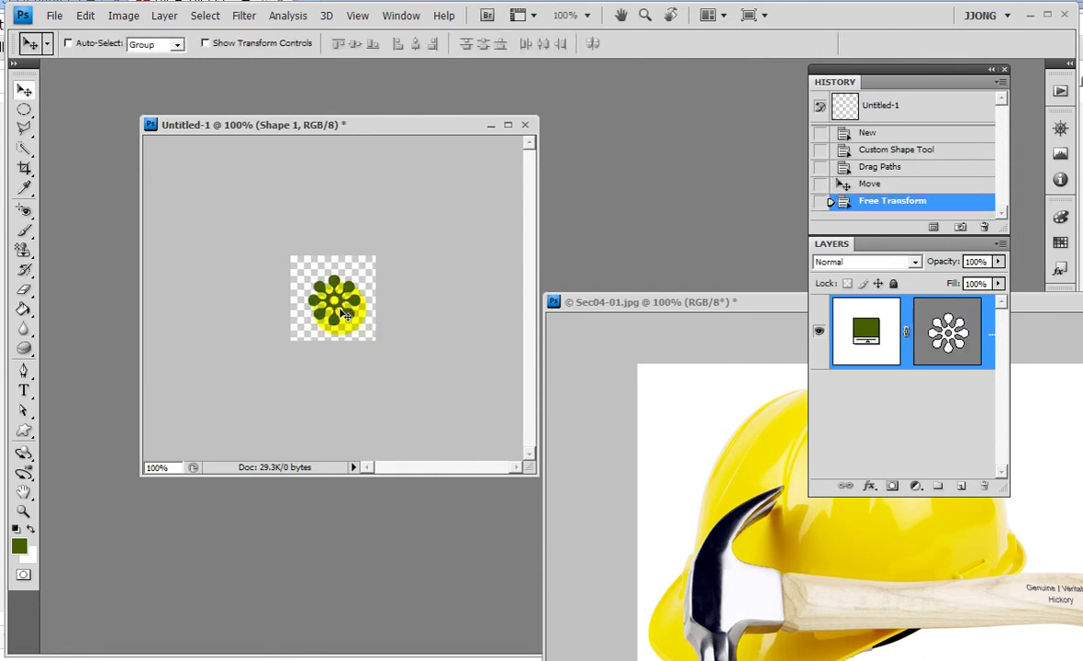
pyautogui.moveTo(333, 321); pyautogui.dragTo(340, 326)
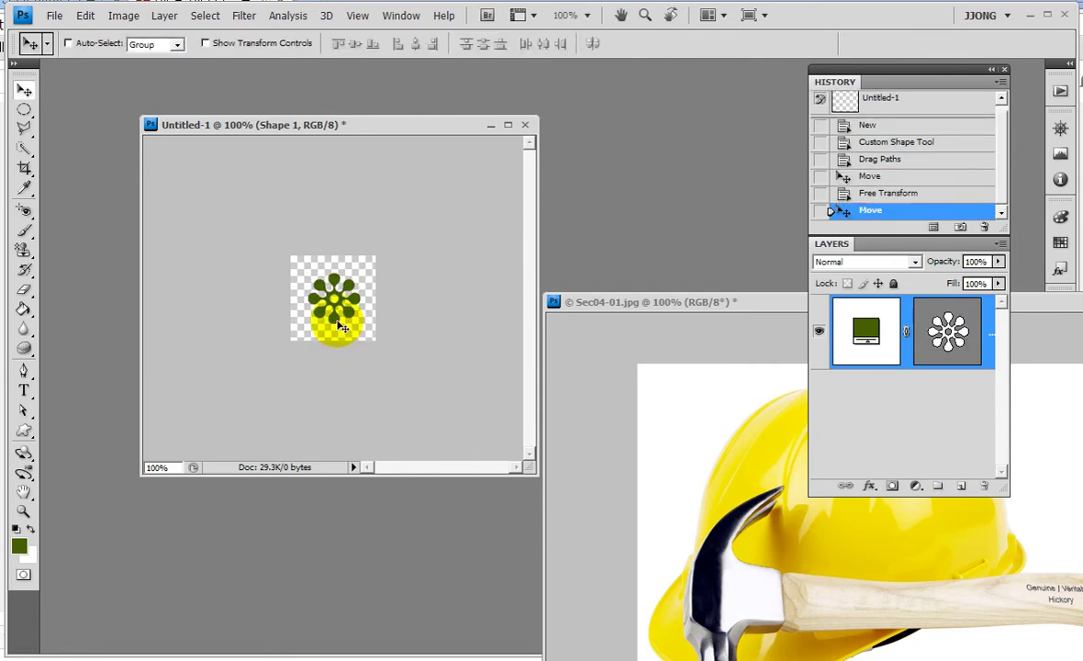
pyautogui.hotkey('ctrl', 't')
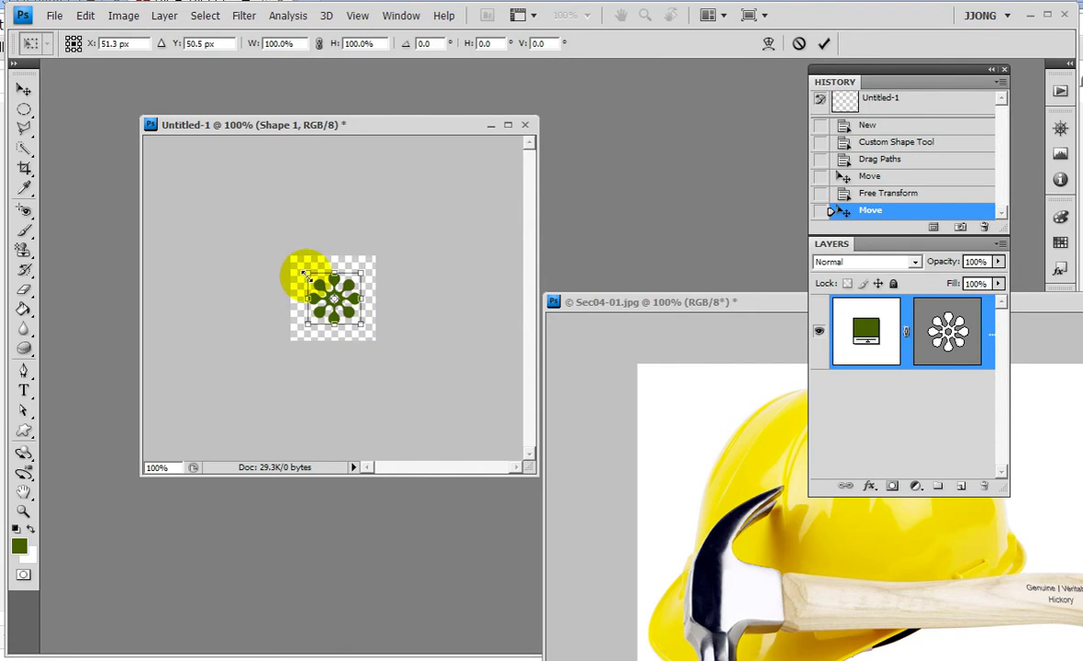
pyautogui.press('Escape')
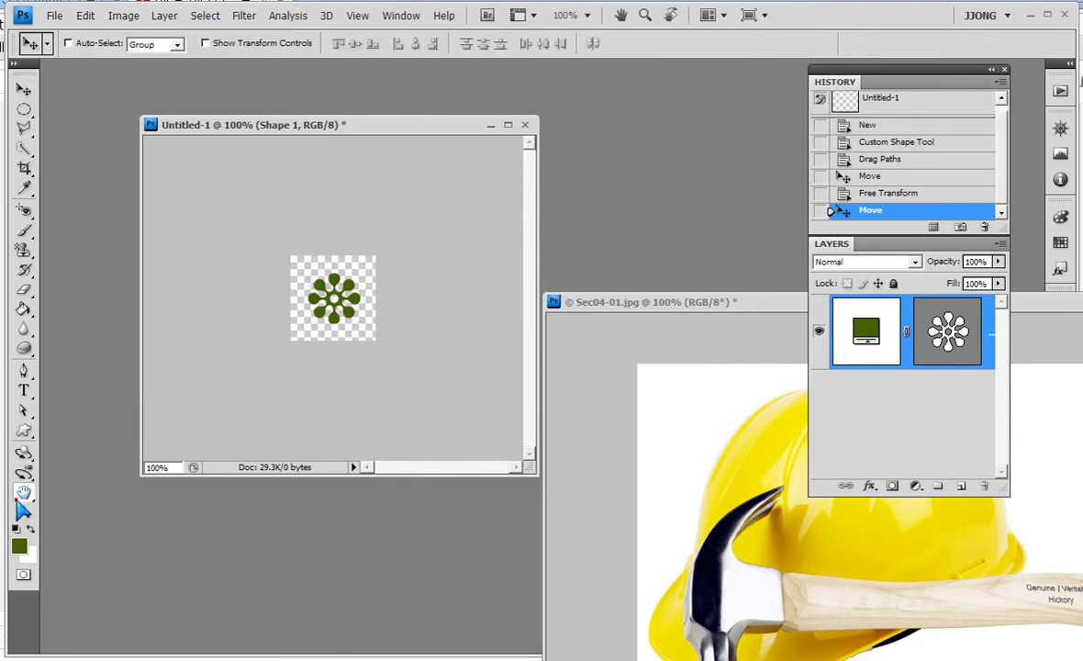
pyautogui.doubleClick(24, 493)
pyautogui.hotkey('ctrl', 'alt', '0')
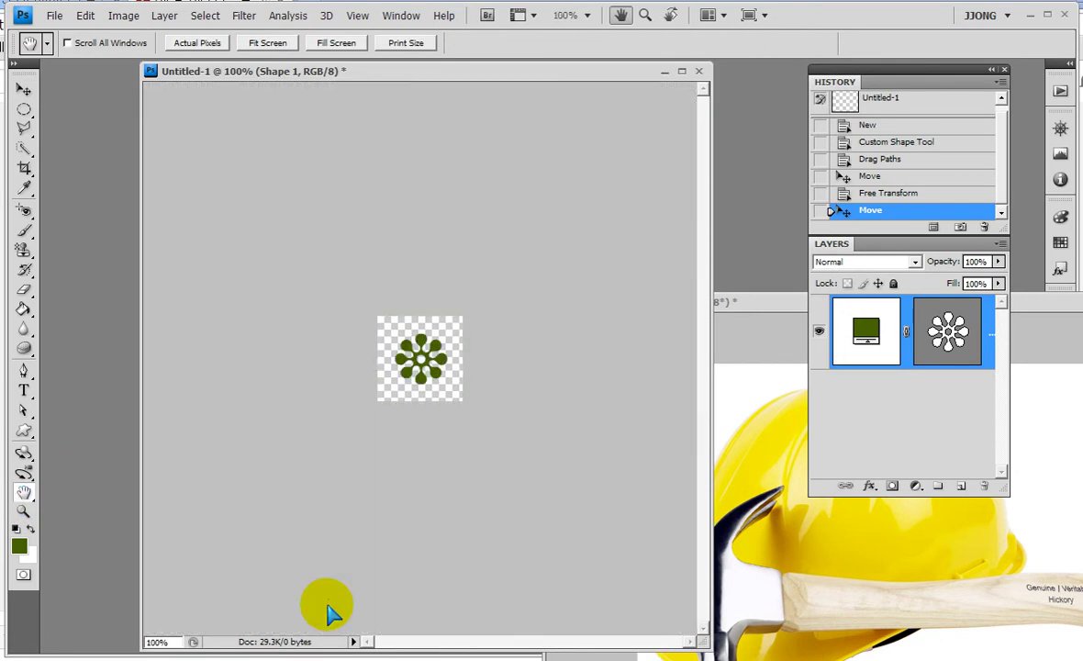
pyautogui.hotkey('ctrl', 't')
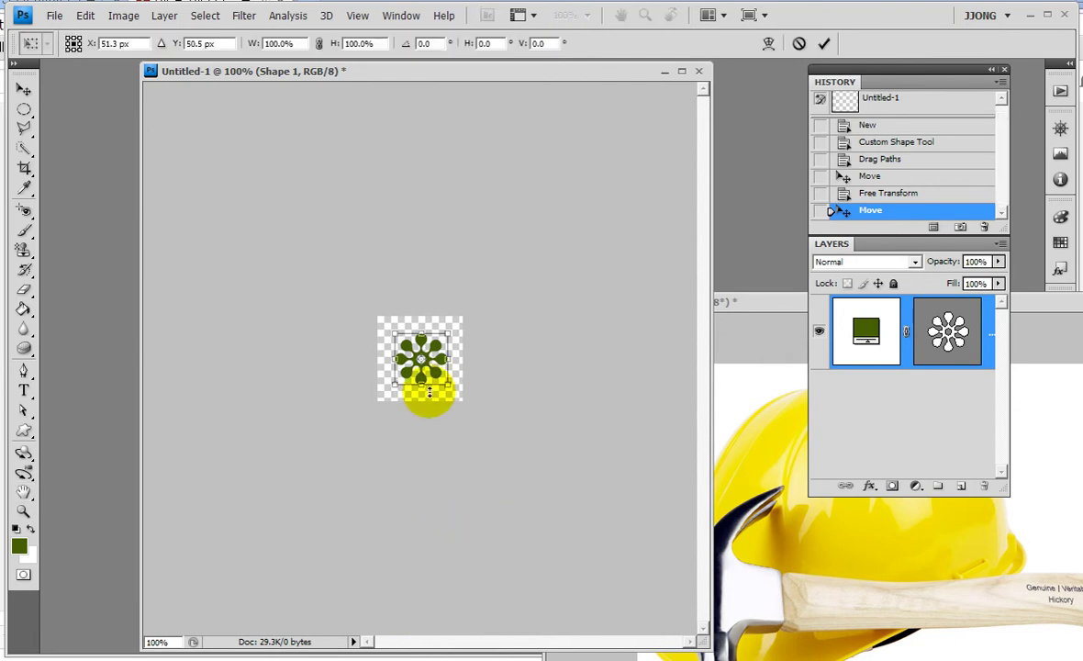
pyautogui.moveTo(450, 384); pyautogui.dragTo(433, 369)
pyautogui.press('Return')
# Move the shrunk flower into the canvas's top-left corner.
pyautogui.press('h')
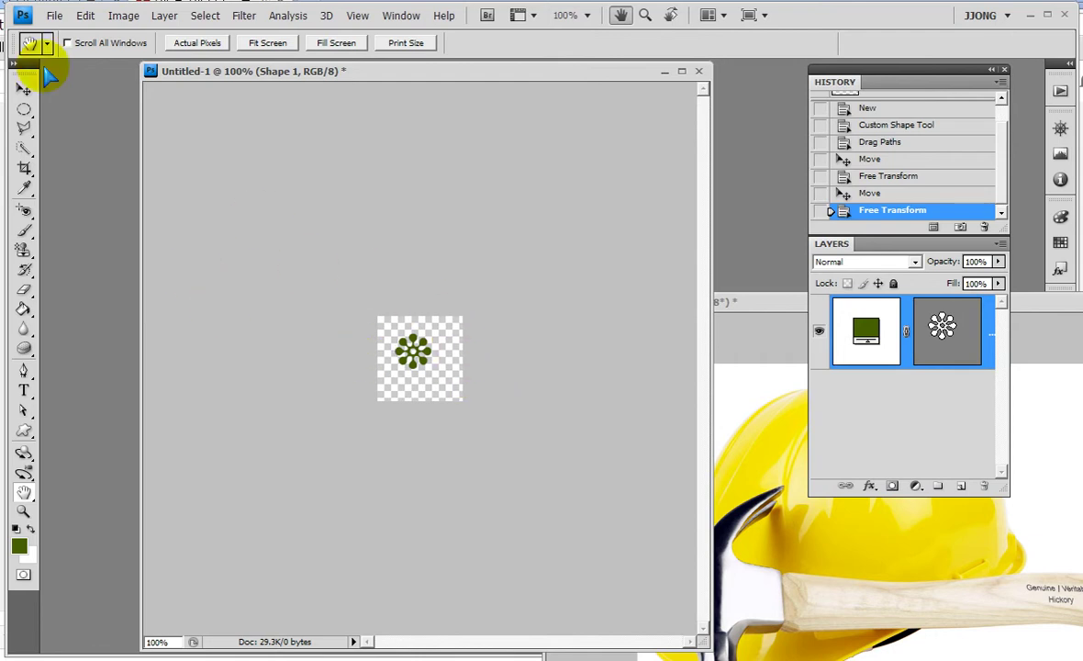
pyautogui.click(24, 89)
pyautogui.moveTo(396, 366); pyautogui.dragTo(405, 352)
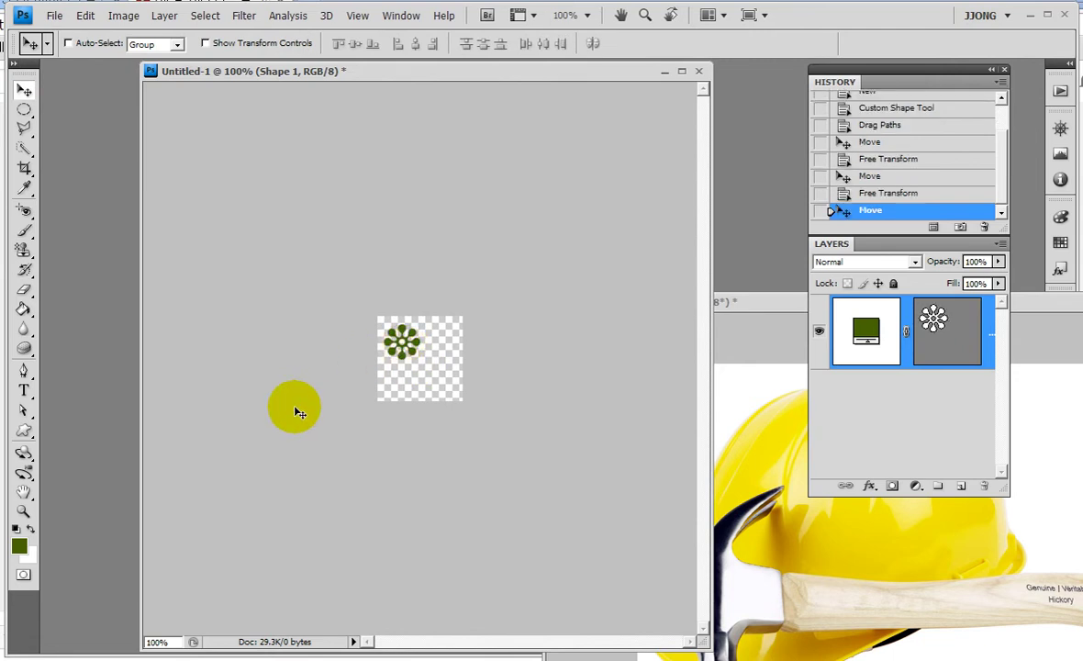
pyautogui.moveTo(296, 412); pyautogui.dragTo(294, 409)
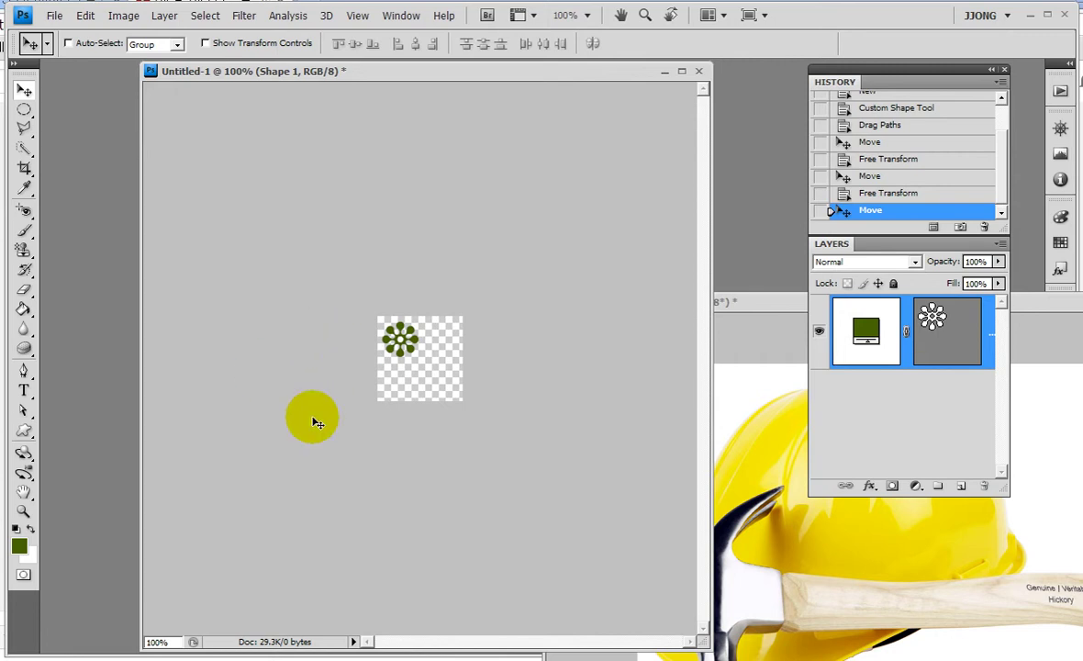
pyautogui.click(23, 510)
# Zoom in on the flower canvas and bring up the cropping tool choices.
pyautogui.click(421, 369)
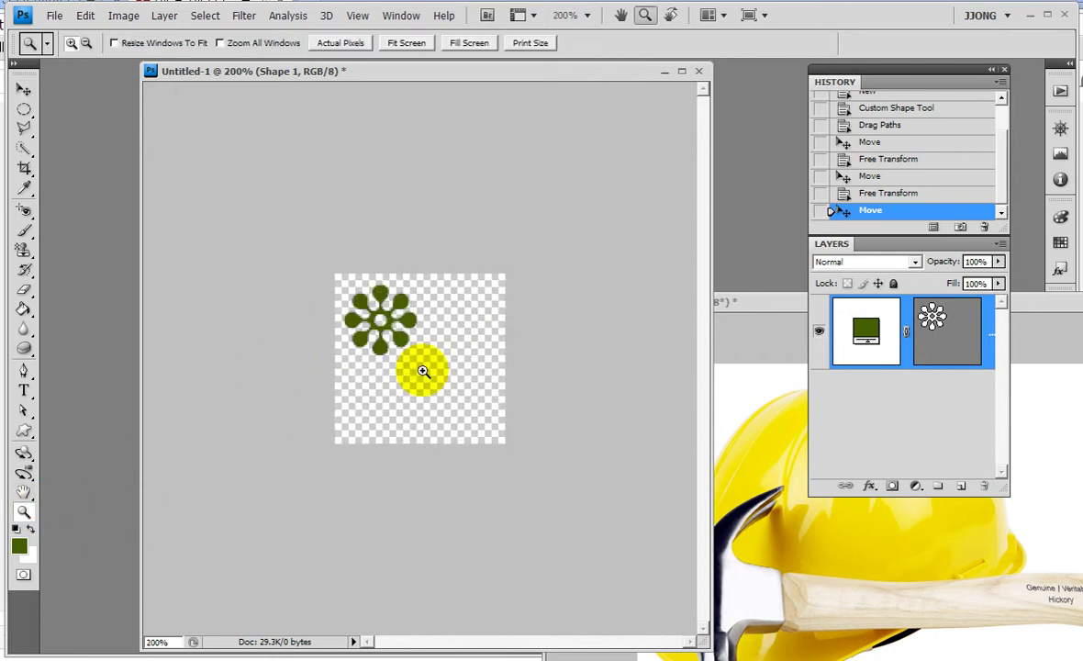
pyautogui.moveTo(290, 237)
pyautogui.mouseDown()
pyautogui.moveTo(292, 402)
pyautogui.moveTo(404, 404)
pyautogui.mouseUp()
pyautogui.moveTo(296, 231)
pyautogui.mouseDown()
pyautogui.moveTo(404, 231)
pyautogui.moveTo(456, 246)
pyautogui.moveTo(453, 394)
pyautogui.moveTo(375, 411)
pyautogui.mouseUp()
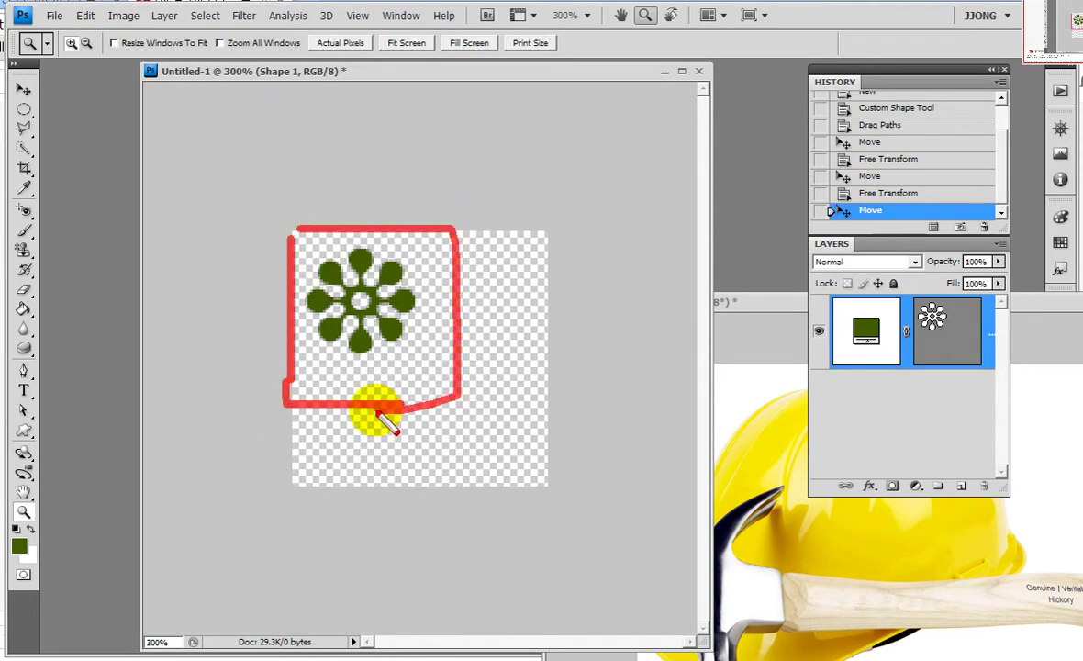
pyautogui.moveTo(456, 420); pyautogui.dragTo(413, 484)
pyautogui.moveTo(406, 448); pyautogui.dragTo(463, 481)
pyautogui.moveTo(553, 310); pyautogui.dragTo(505, 372)
pyautogui.moveTo(493, 307); pyautogui.dragTo(553, 376)
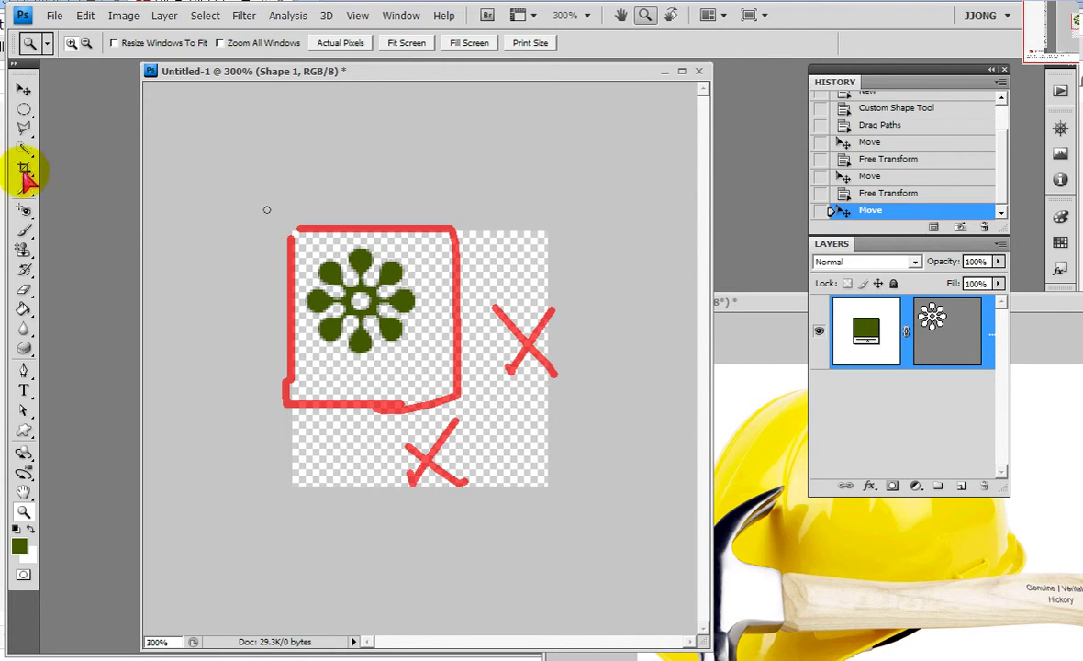
pyautogui.click(25, 168)
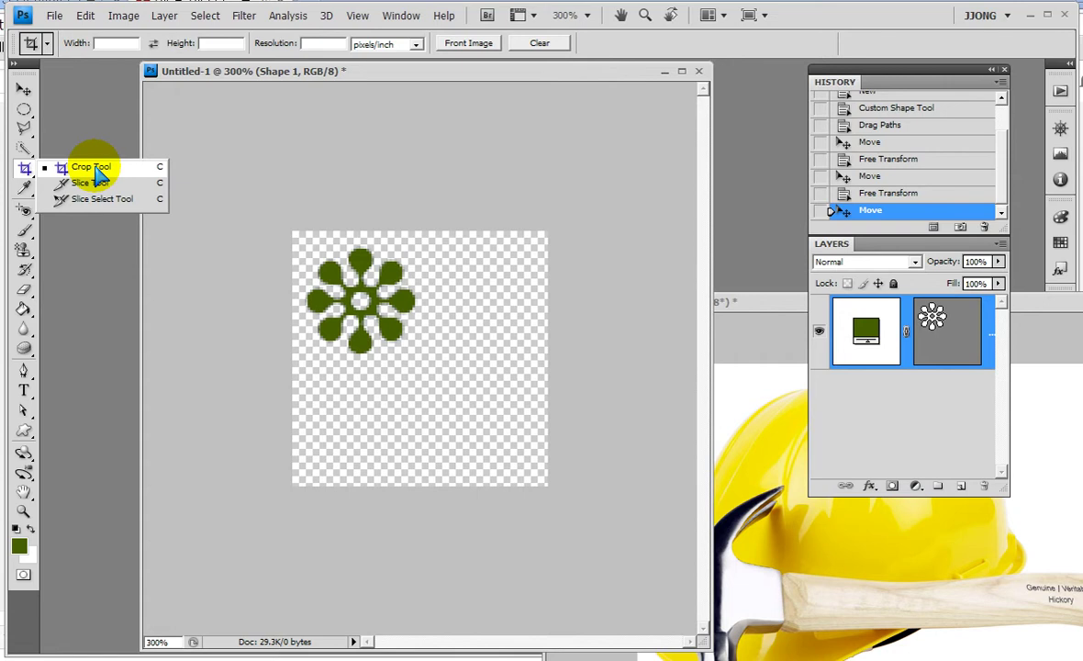
# Draw a Crop tool box around the flower's top-left square.
pyautogui.click(91, 167)
pyautogui.moveTo(274, 223); pyautogui.dragTo(450, 390)
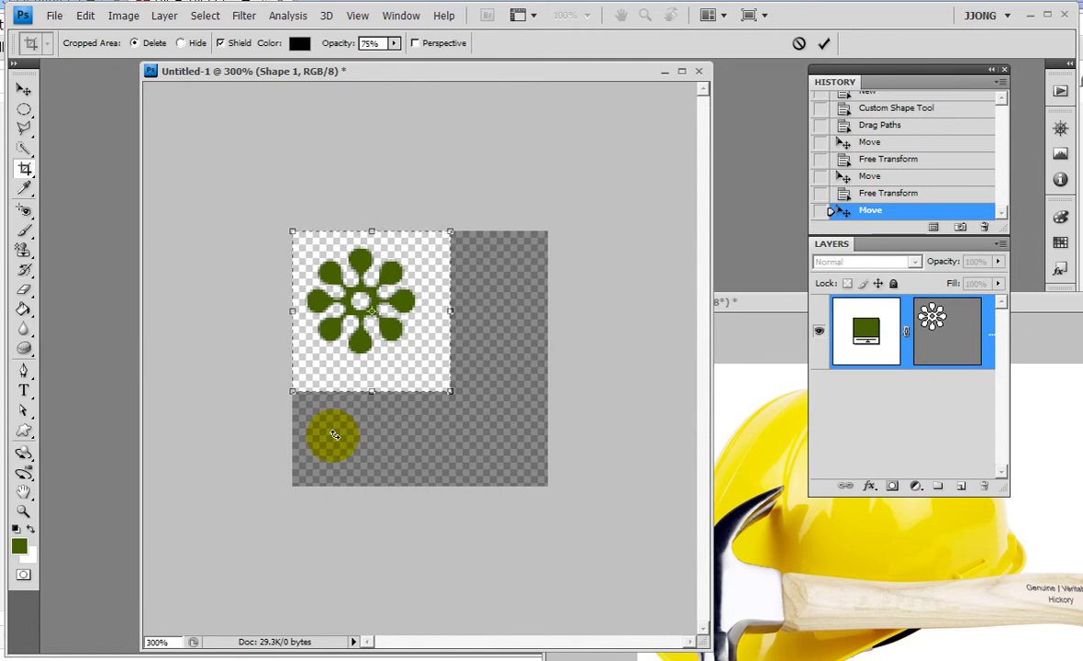
pyautogui.moveTo(449, 391); pyautogui.dragTo(437, 387)
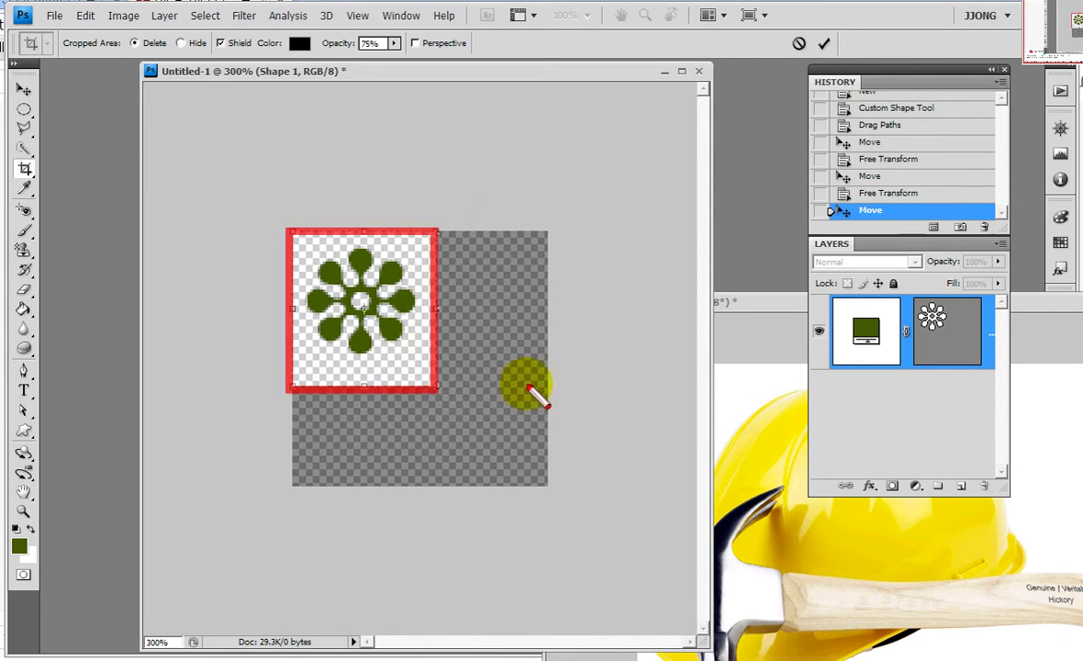
pyautogui.moveTo(528, 387); pyautogui.dragTo(584, 395)
pyautogui.moveTo(590, 228)
pyautogui.mouseDown()
pyautogui.moveTo(634, 336)
pyautogui.moveTo(749, 392)
pyautogui.mouseUp()
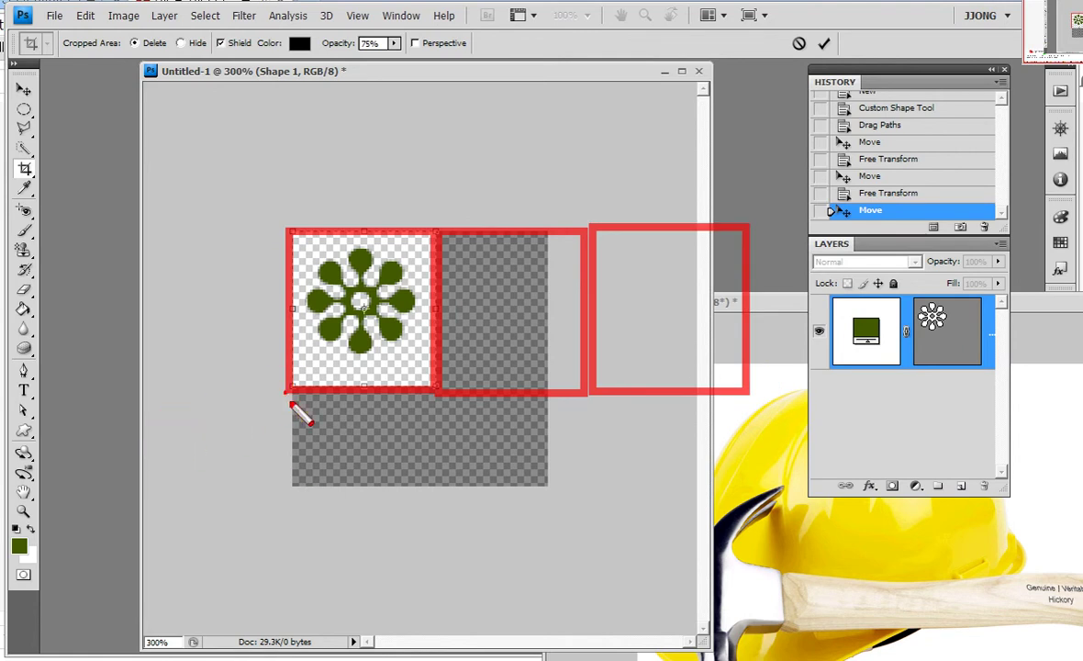
pyautogui.moveTo(290, 404); pyautogui.dragTo(433, 551)
pyautogui.moveTo(435, 393); pyautogui.dragTo(595, 558)
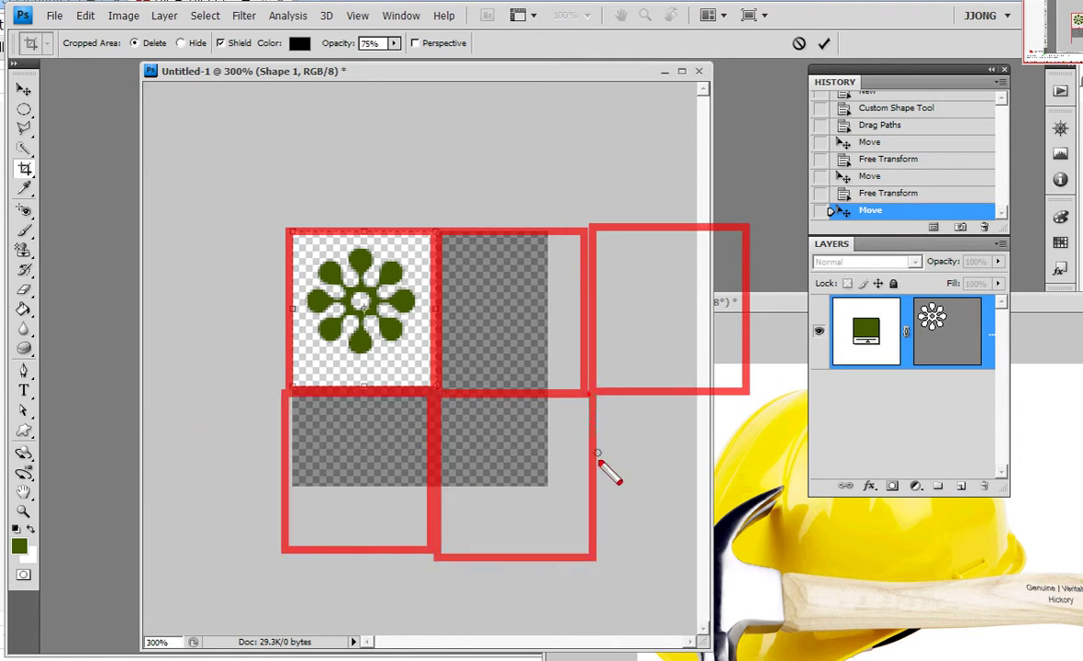
pyautogui.moveTo(588, 395); pyautogui.dragTo(760, 558)
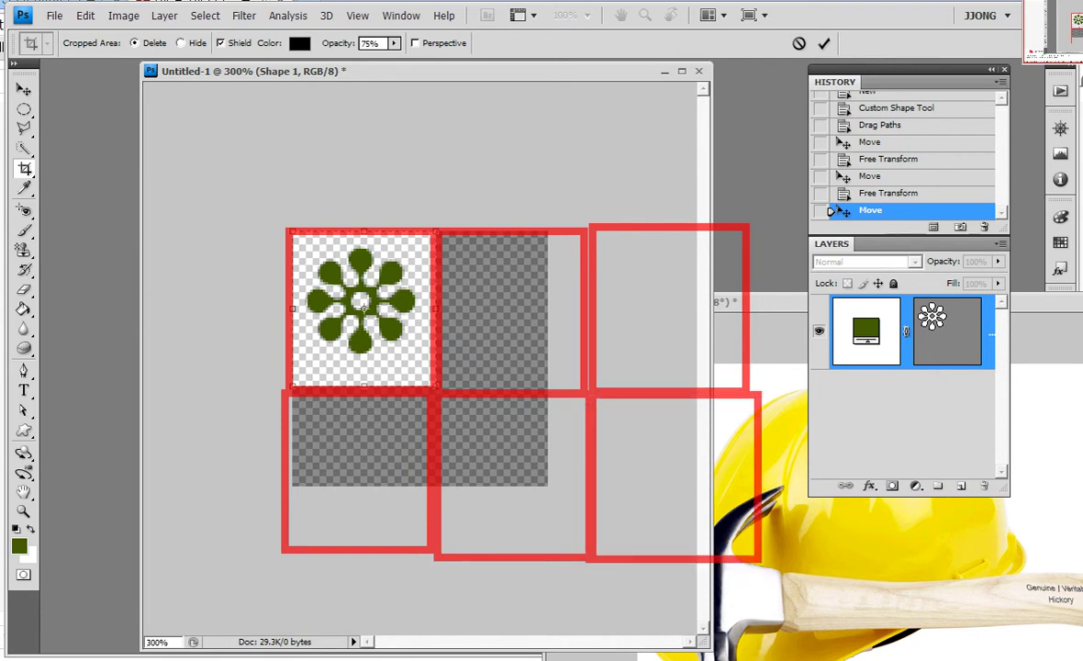
# Adjust the crop box corner and commit the crop.
pyautogui.click(451, 249)
pyautogui.moveTo(527, 334); pyautogui.dragTo(547, 349)
pyautogui.moveTo(608, 255)
pyautogui.mouseDown()
pyautogui.moveTo(685, 342)
pyautogui.moveTo(710, 350)
pyautogui.mouseUp()
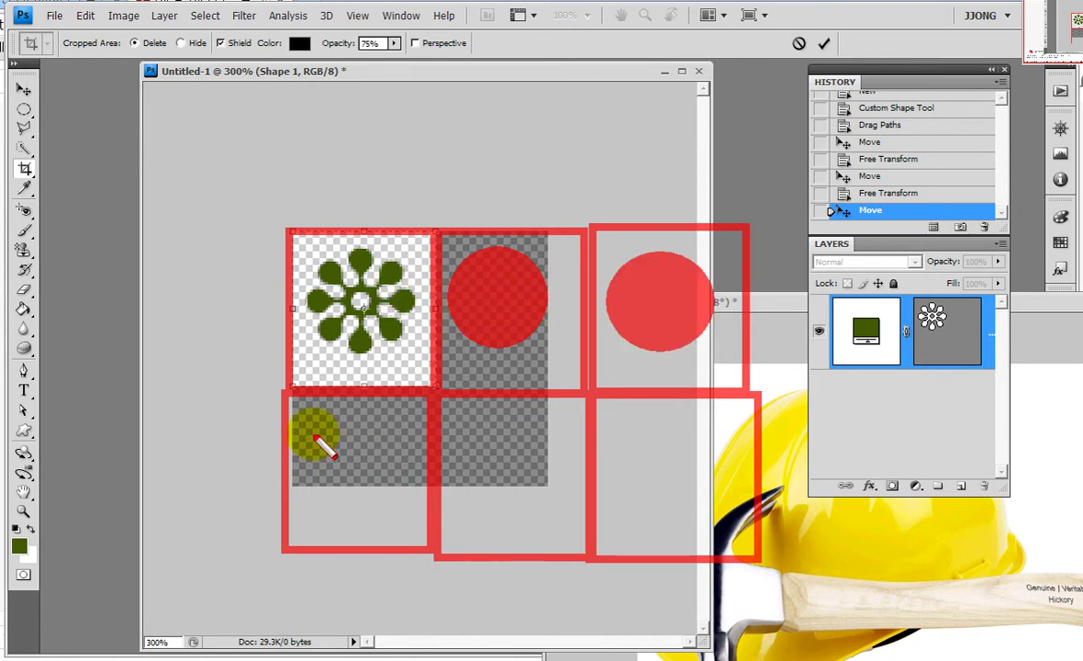
pyautogui.click(309, 417)
pyautogui.moveTo(341, 451); pyautogui.dragTo(397, 506)
pyautogui.moveTo(462, 413); pyautogui.dragTo(535, 512)
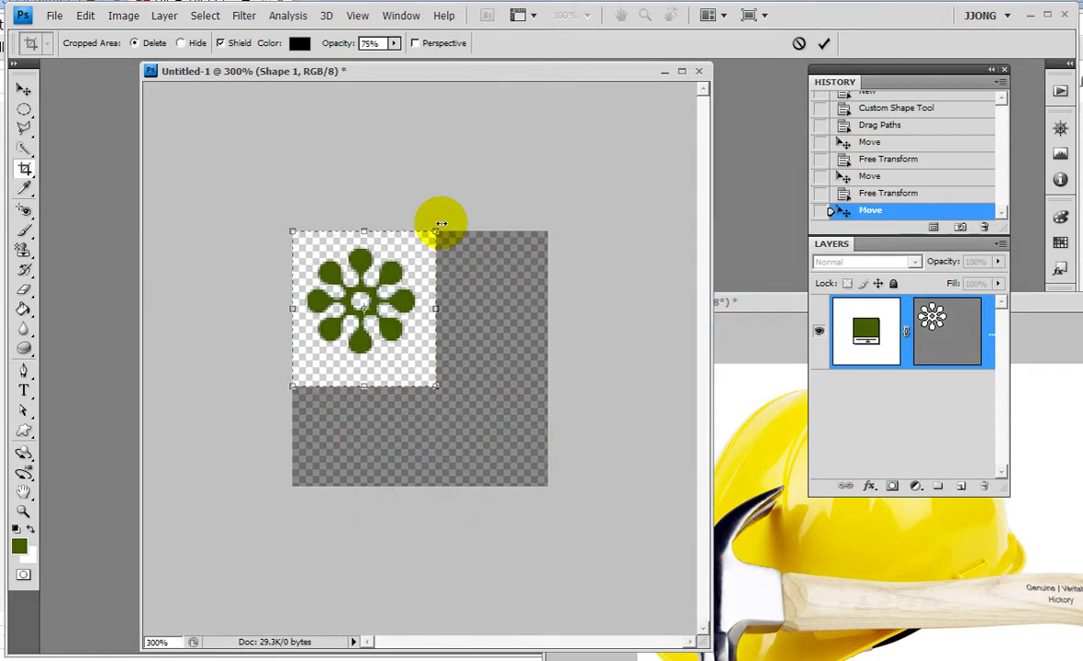
pyautogui.press('Return')
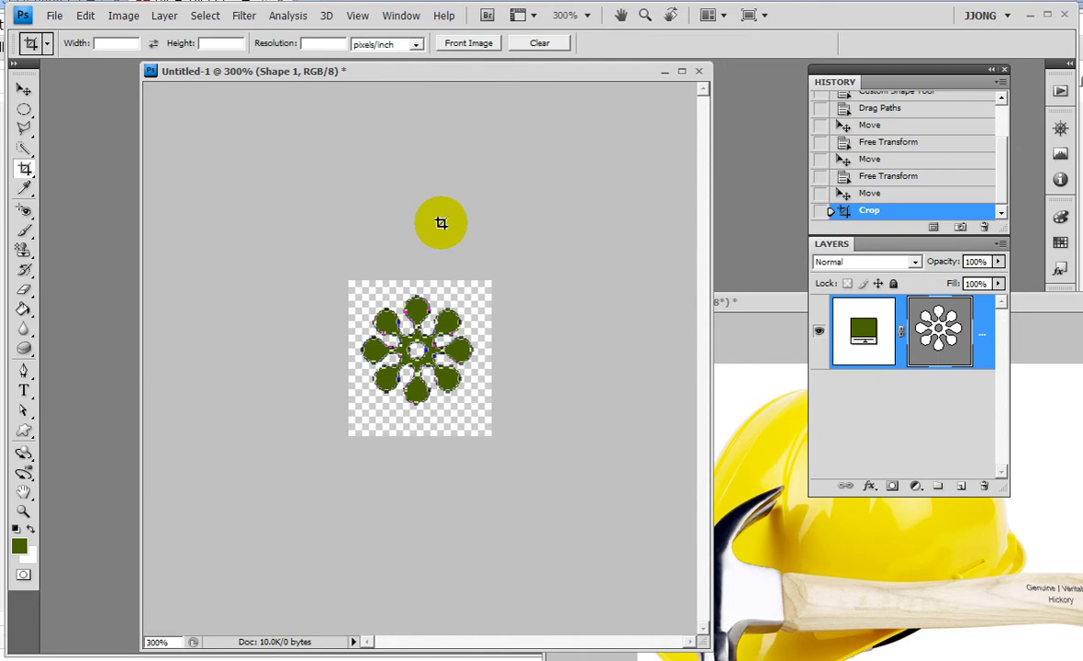
# Browse the full Edit menu list and dismiss it without running a command.
pyautogui.click(86, 18)
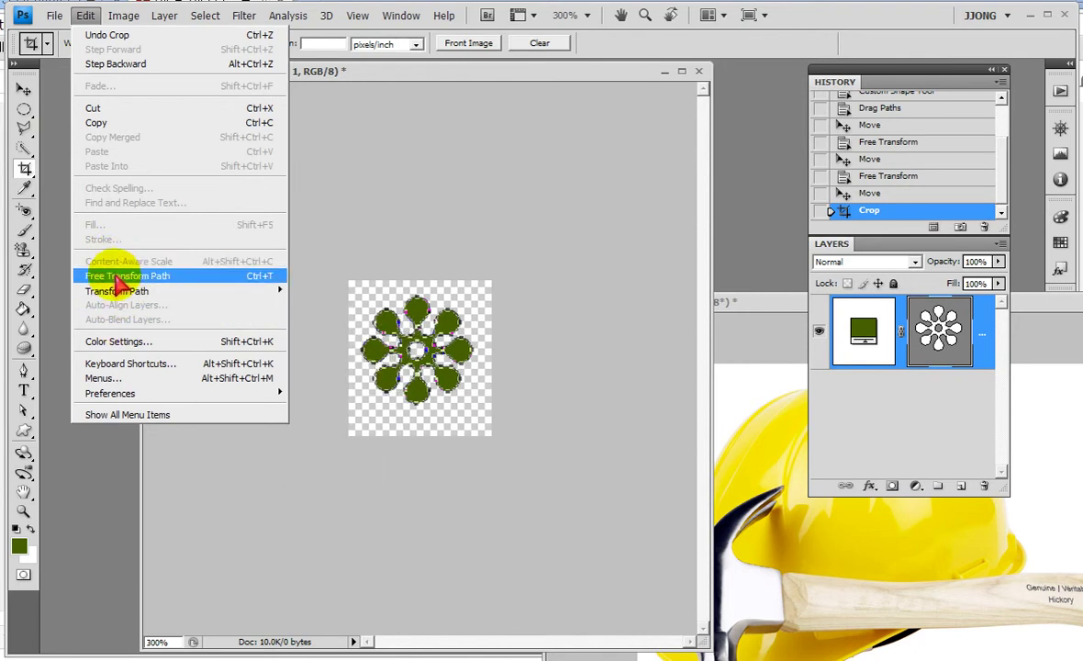
pyautogui.click(99, 417)
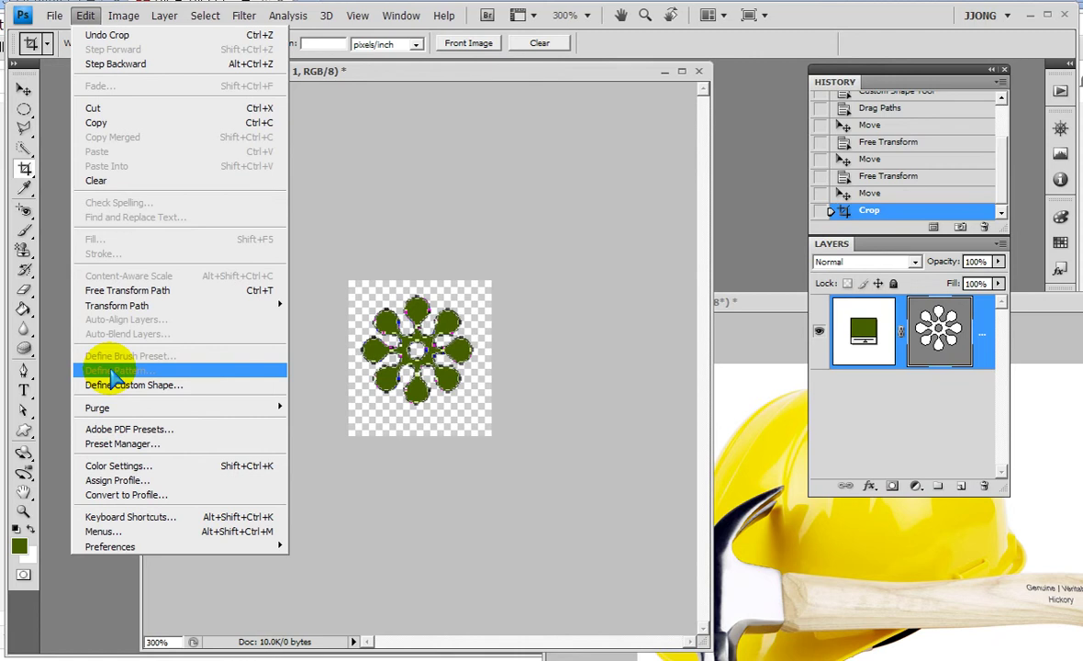
pyautogui.click(452, 207)
pyautogui.click(556, 210)
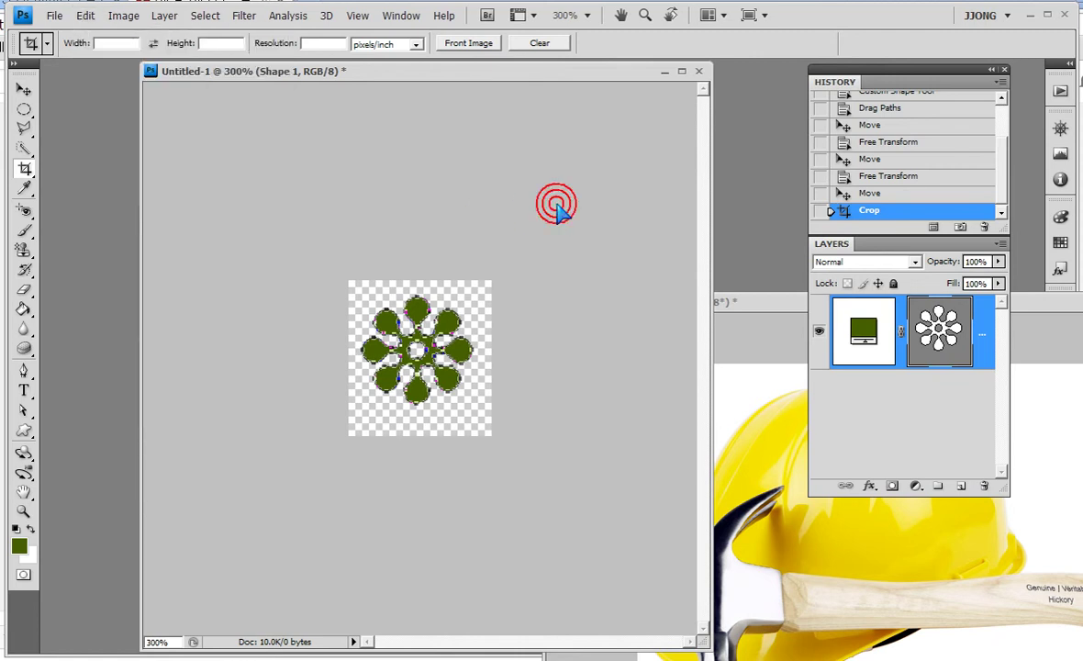
# Hide the flower's path outline via the shape layer's vector mask thumbnail.
pyautogui.click(454, 308)
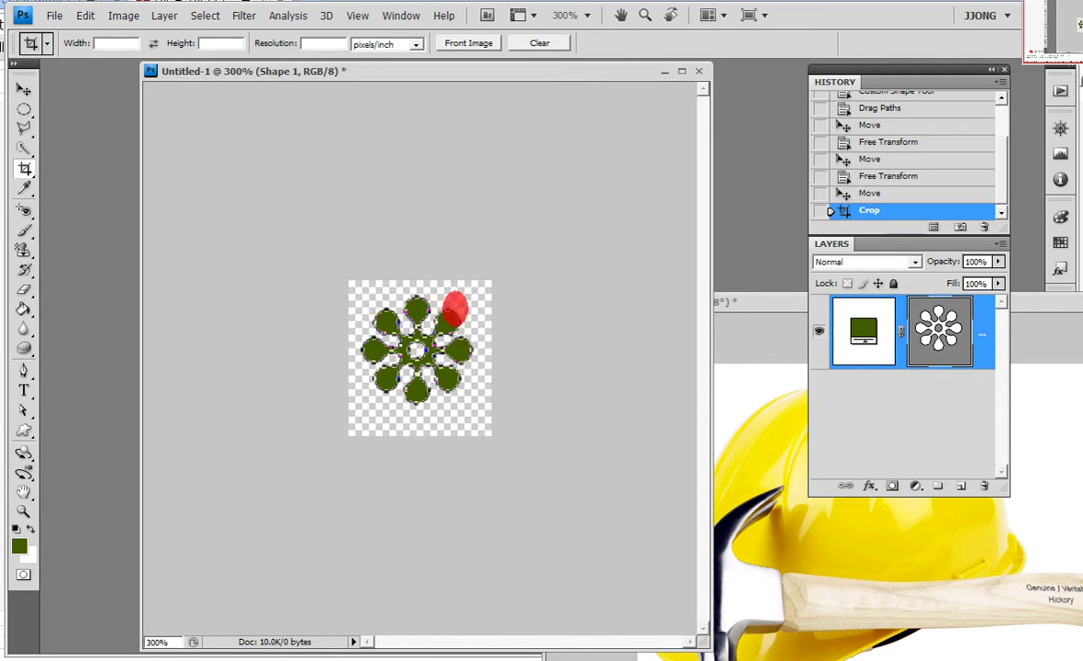
pyautogui.click(378, 312)
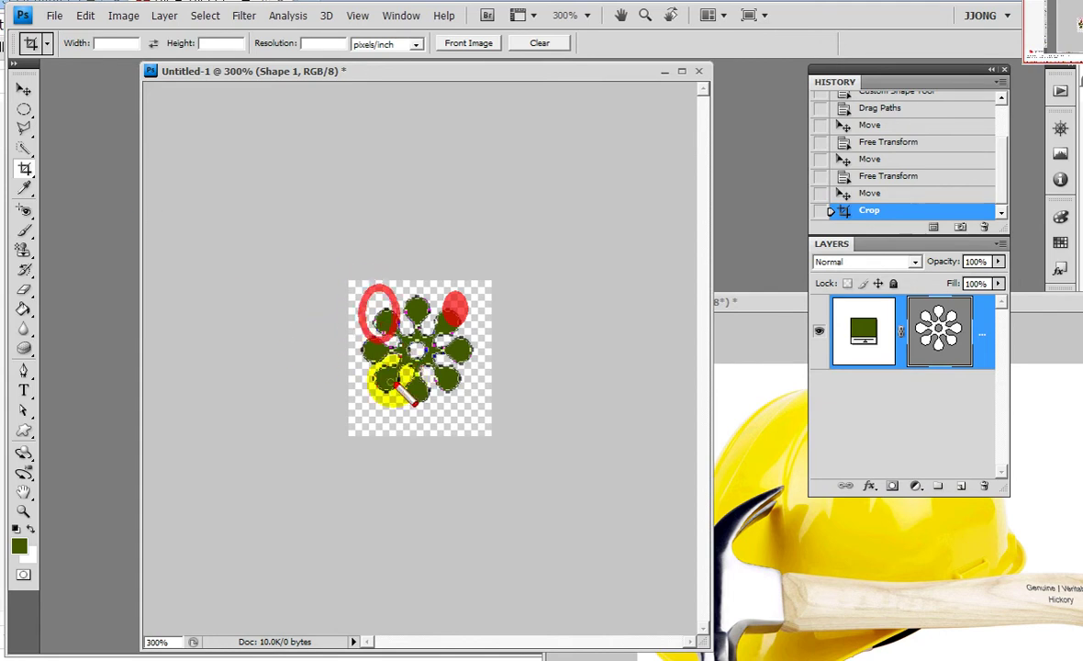
pyautogui.click(389, 378)
pyautogui.click(465, 378)
pyautogui.click(418, 408)
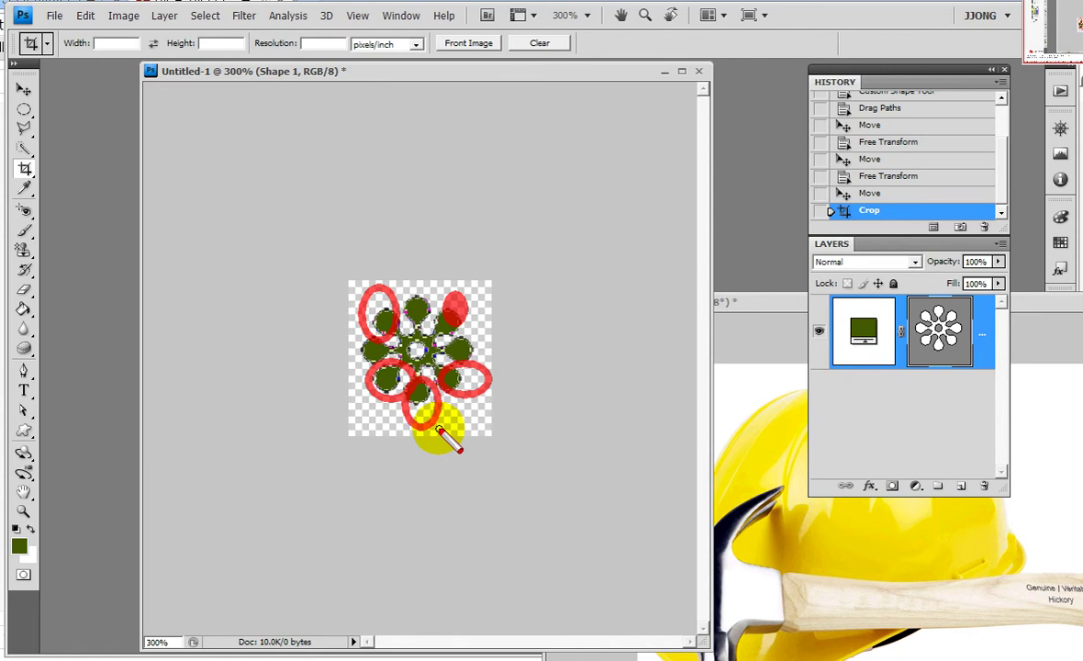
pyautogui.moveTo(791, 312); pyautogui.dragTo(888, 376)
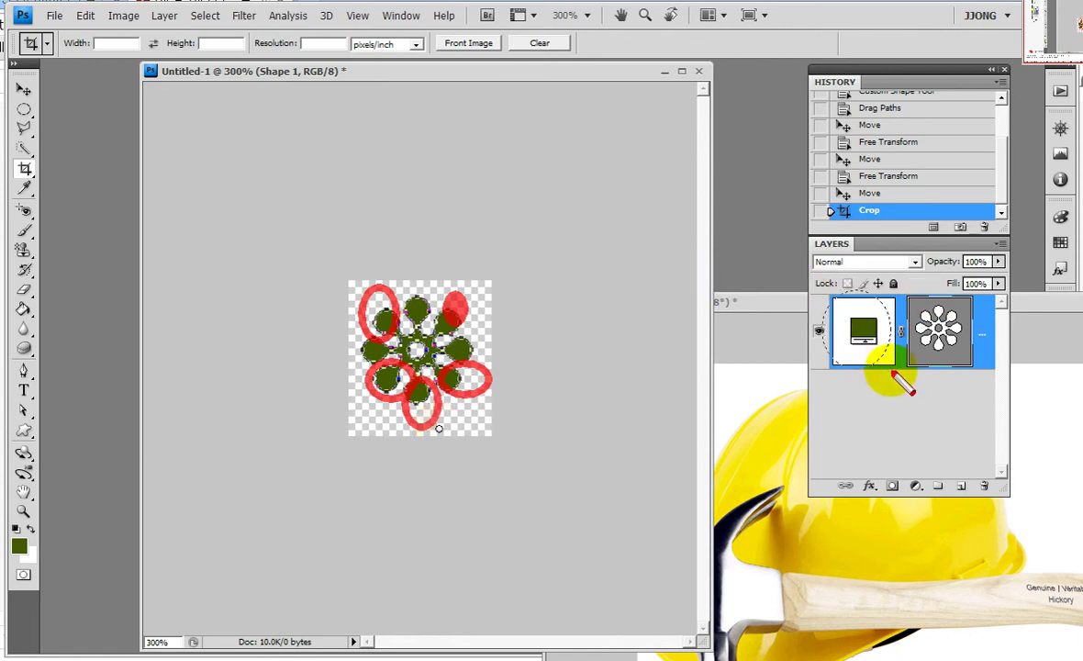
pyautogui.moveTo(892, 281); pyautogui.dragTo(991, 376)
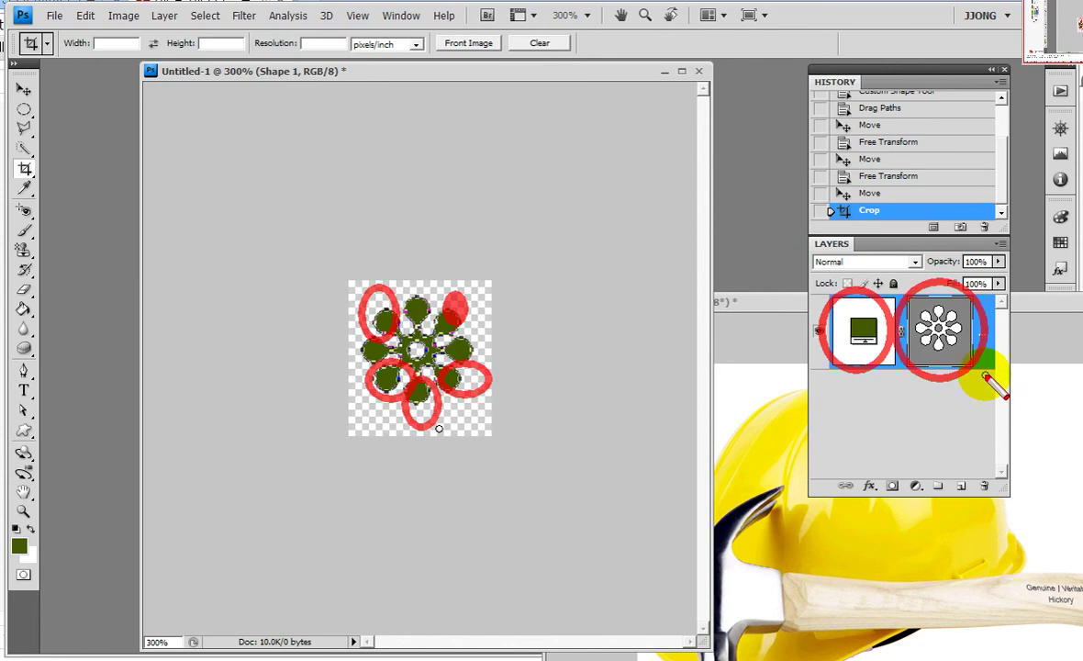
pyautogui.press('e')
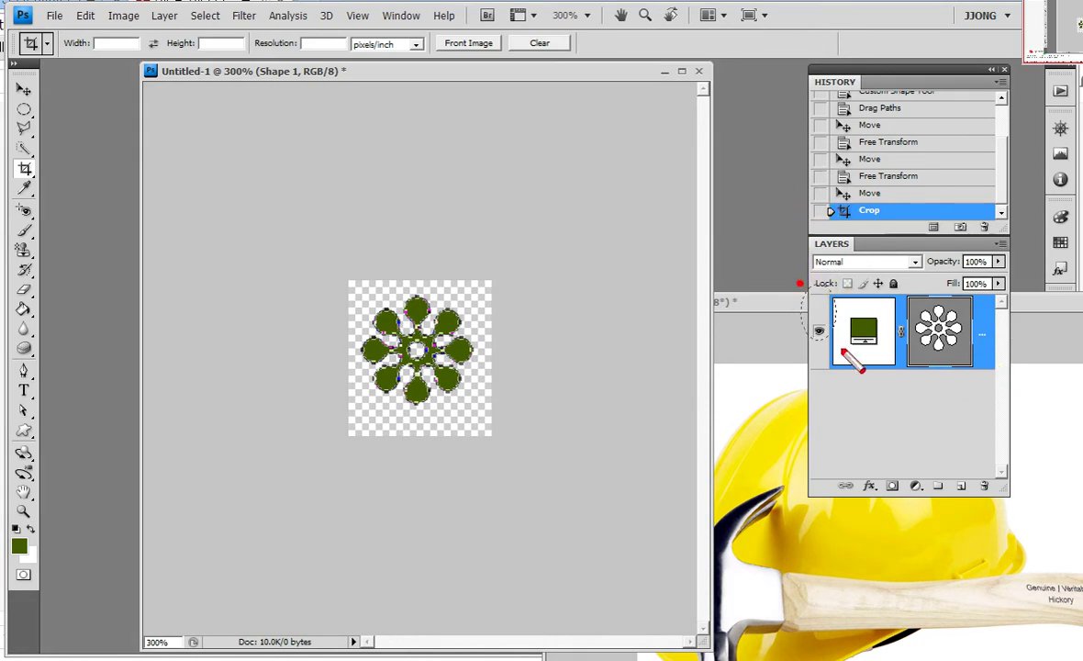
pyautogui.moveTo(853, 303); pyautogui.dragTo(881, 384)
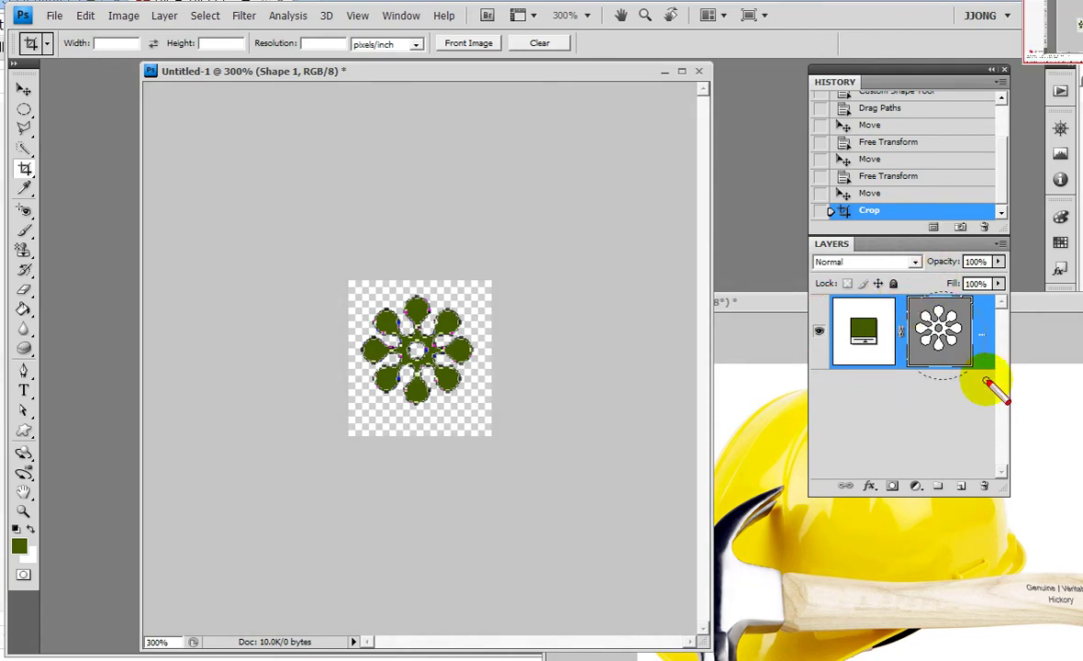
pyautogui.click(941, 333)
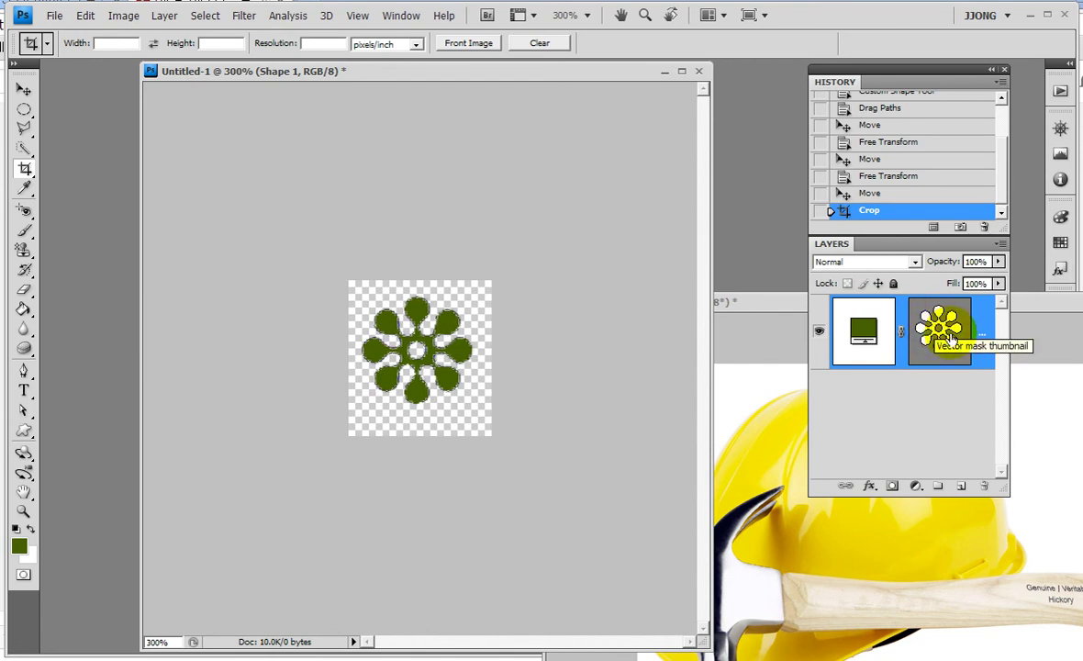
pyautogui.click(939, 323)
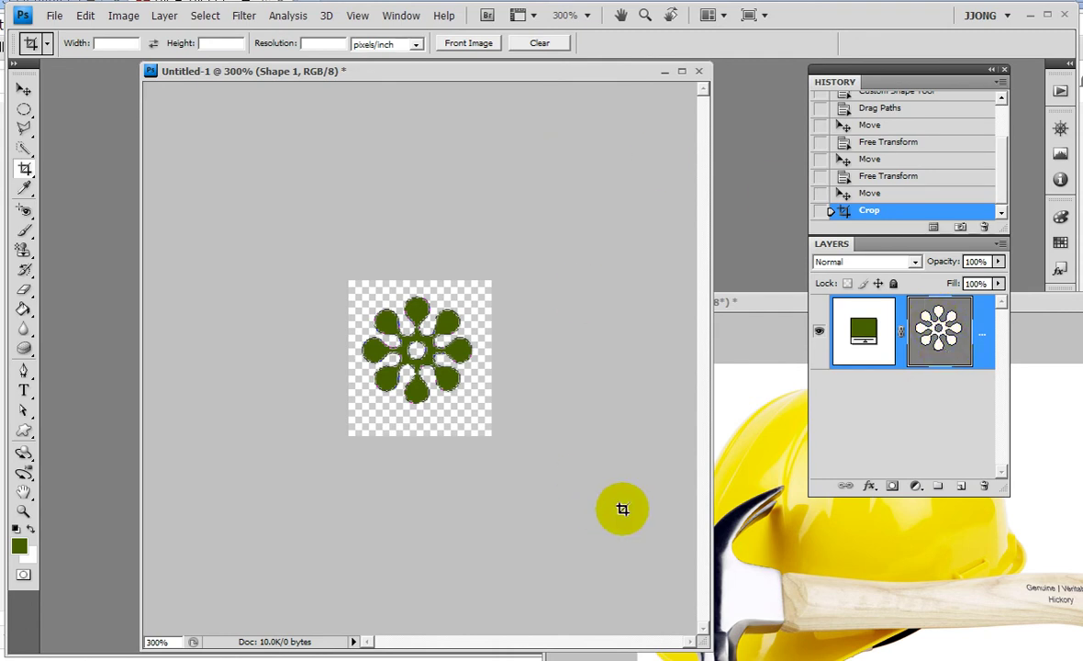
# Define the flower as a new pattern named 'abd' with Edit > Define Pattern.
pyautogui.click(941, 338)
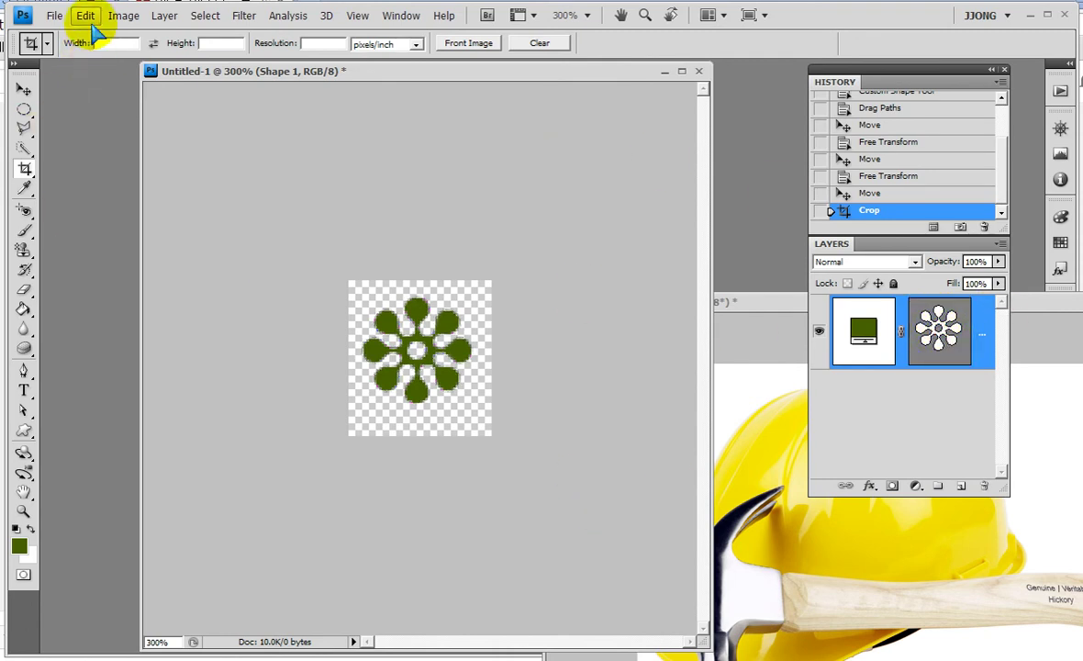
pyautogui.click(85, 16)
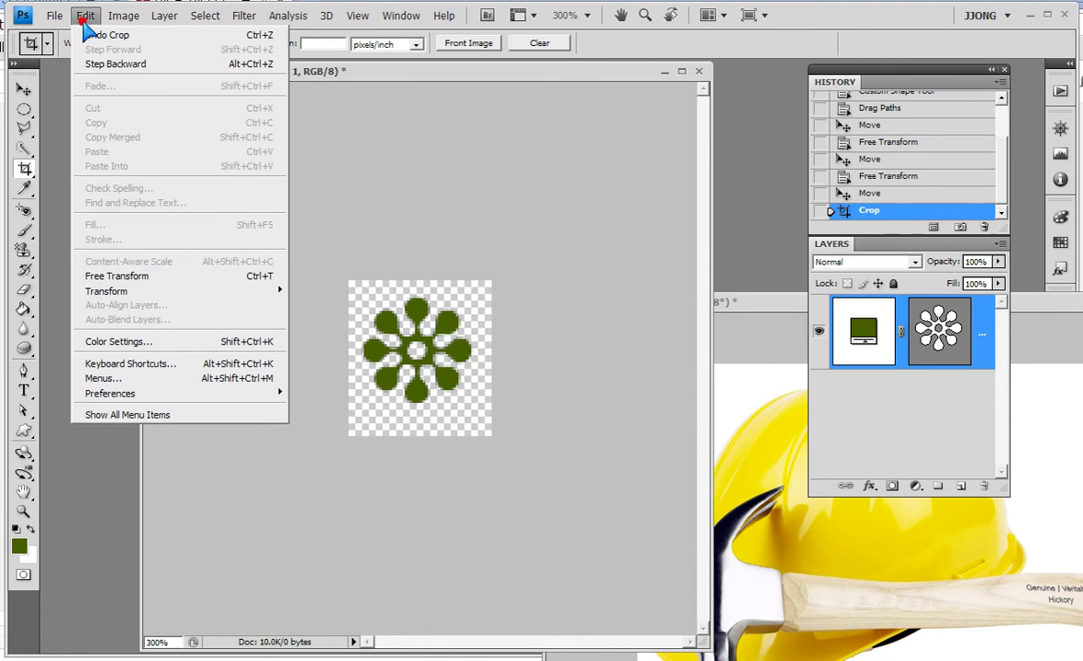
pyautogui.click(130, 415)
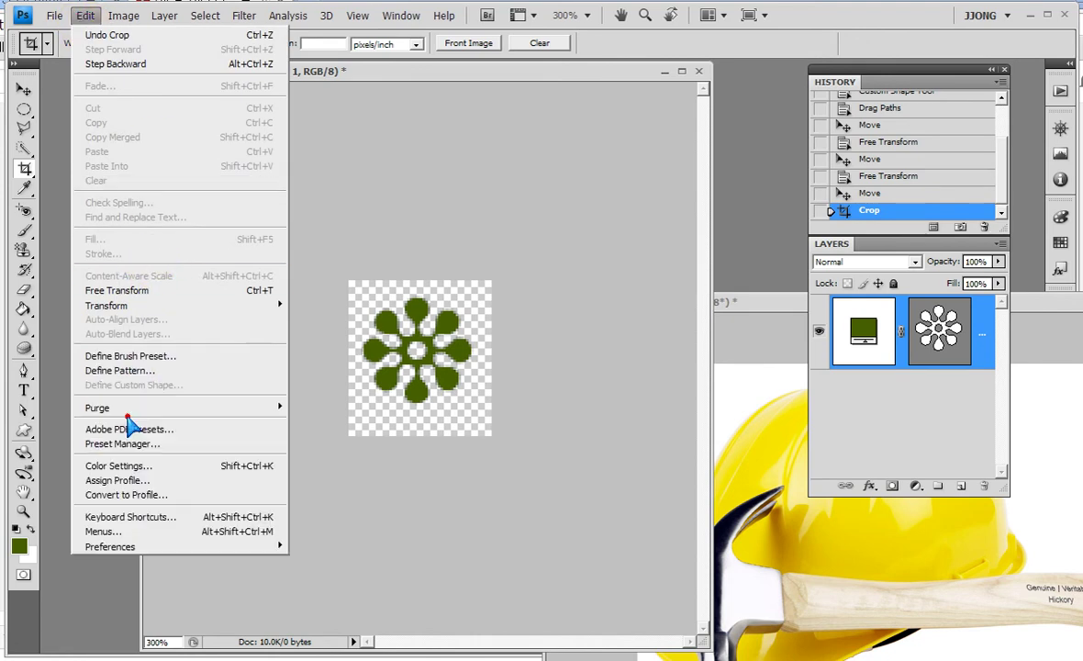
pyautogui.click(117, 373)
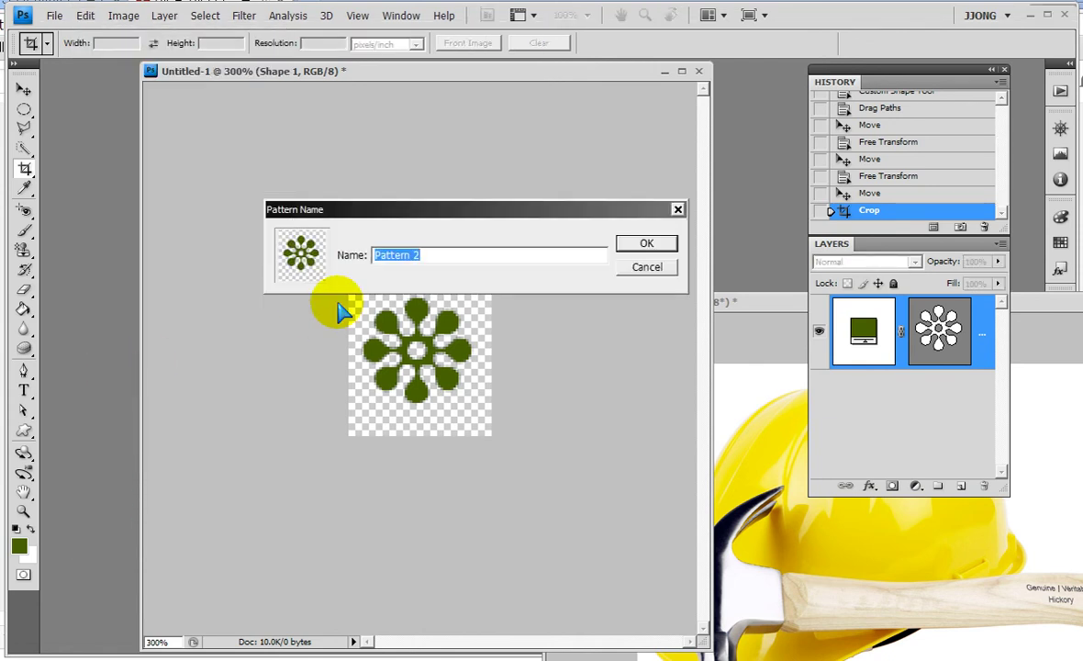
pyautogui.press('BackSpace')
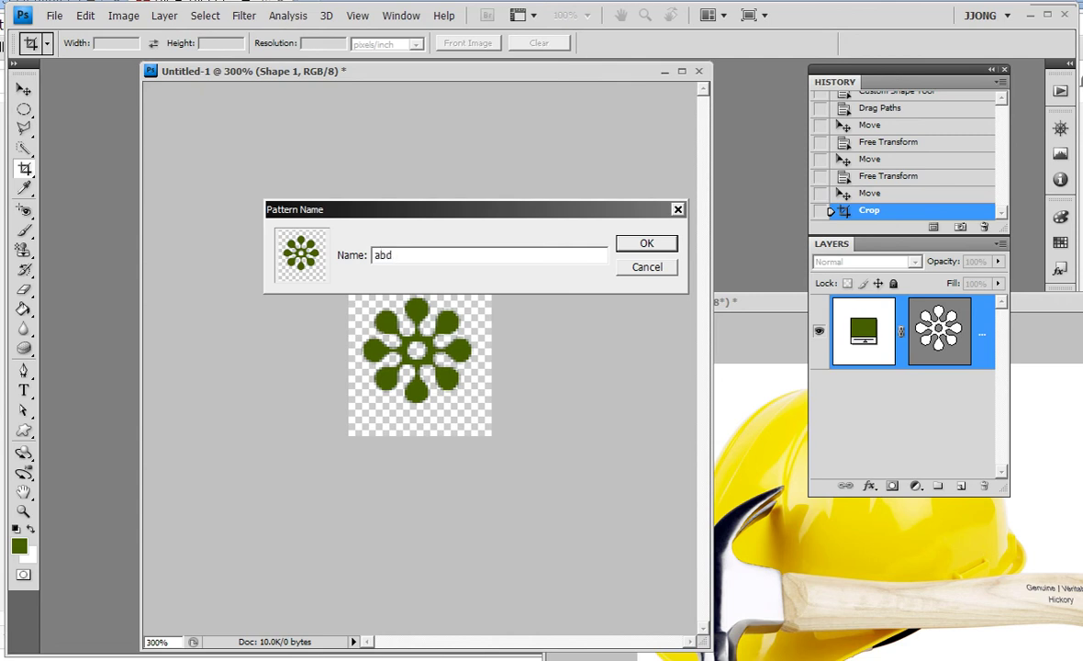
pyautogui.click(646, 245)
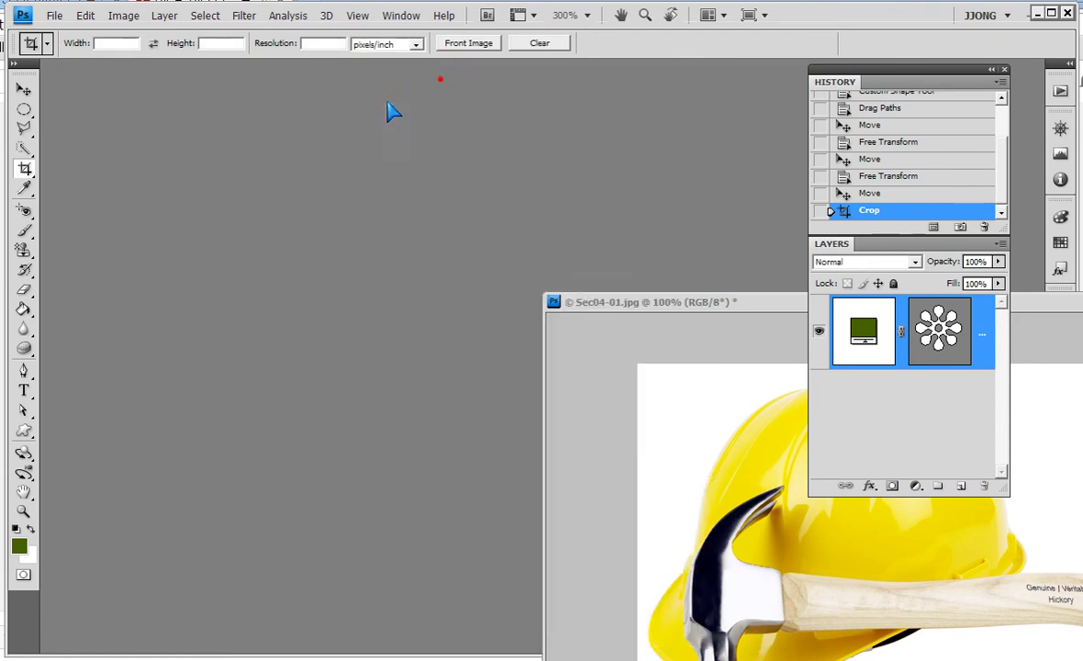
# Close the Untitled-1 flower document without saving and bring Sec04-01.jpg back to the front.
pyautogui.moveTo(448, 73); pyautogui.dragTo(57, 87)
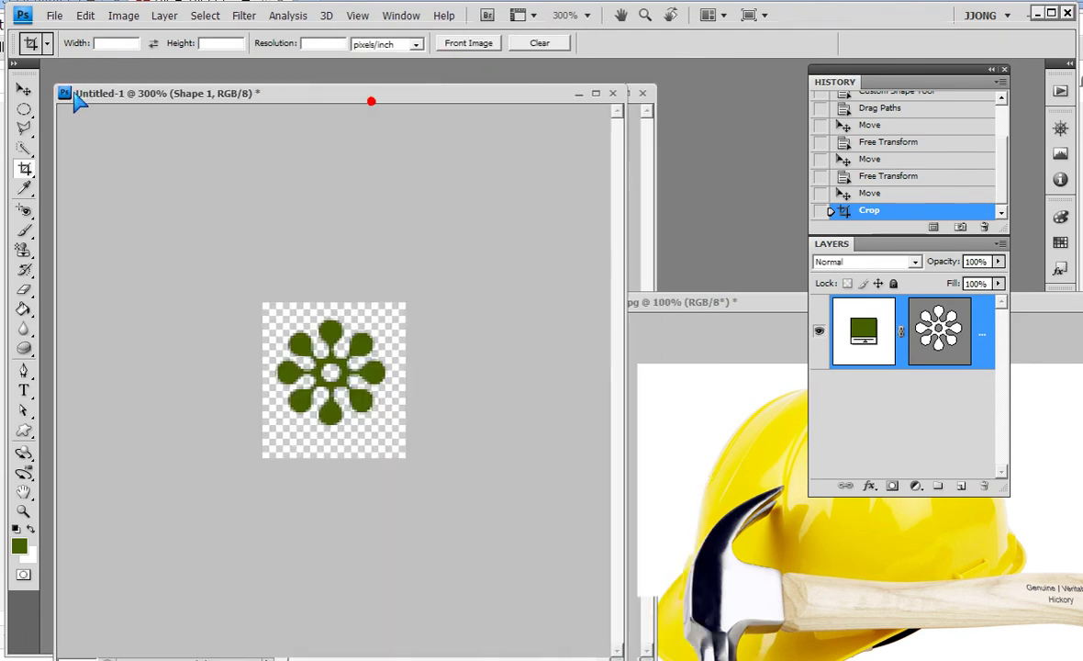
pyautogui.click(292, 195)
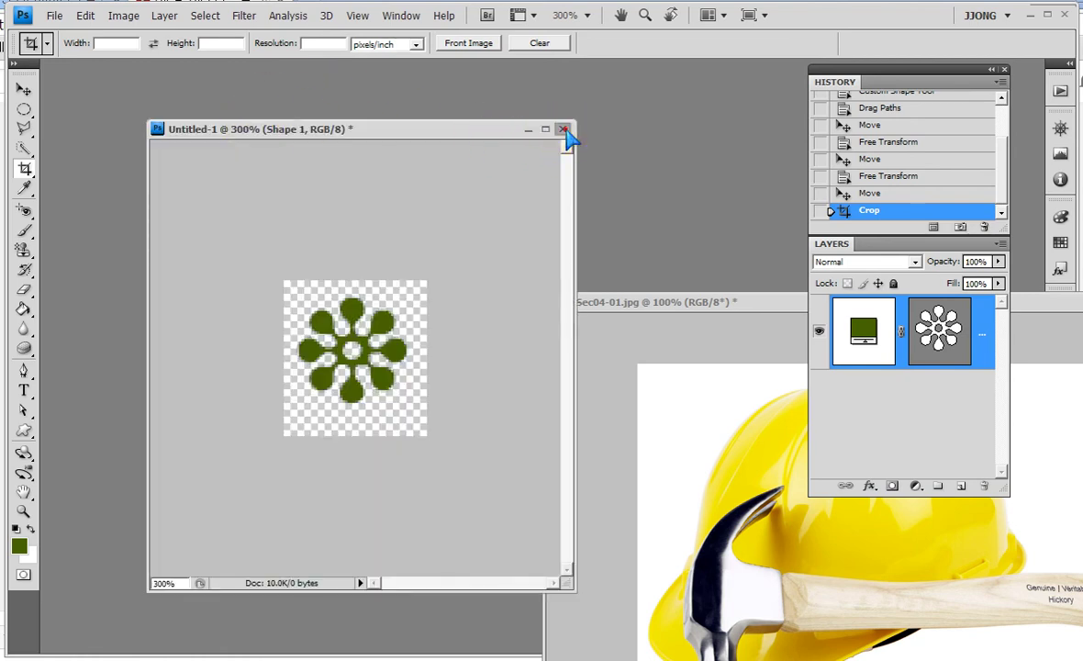
pyautogui.click(561, 129)
pyautogui.click(546, 266)
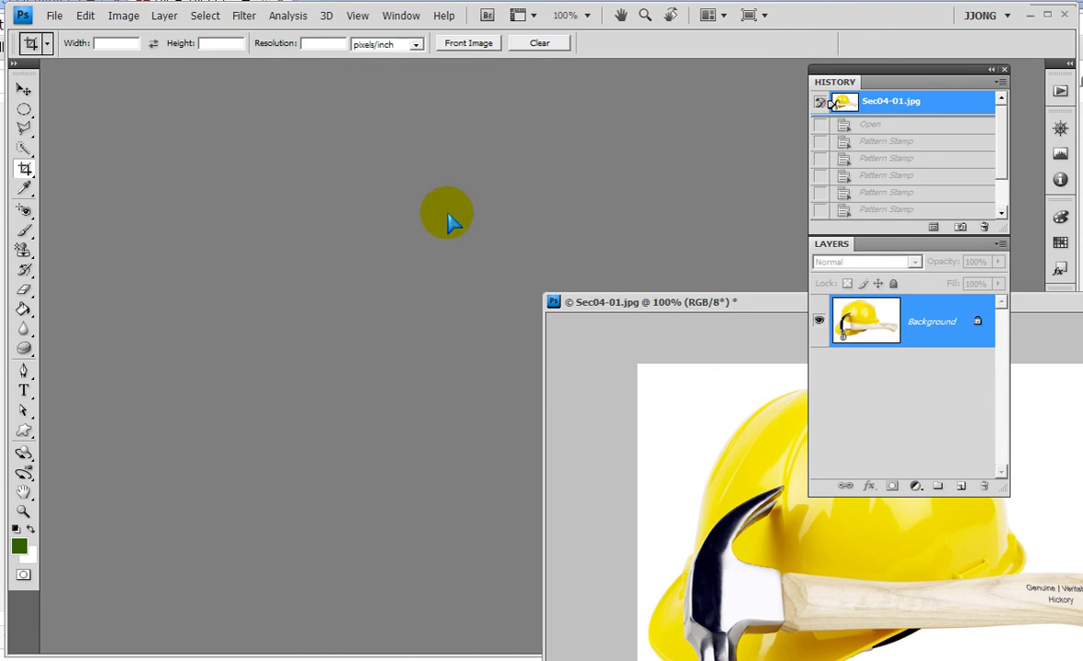
pyautogui.doubleClick(647, 302)
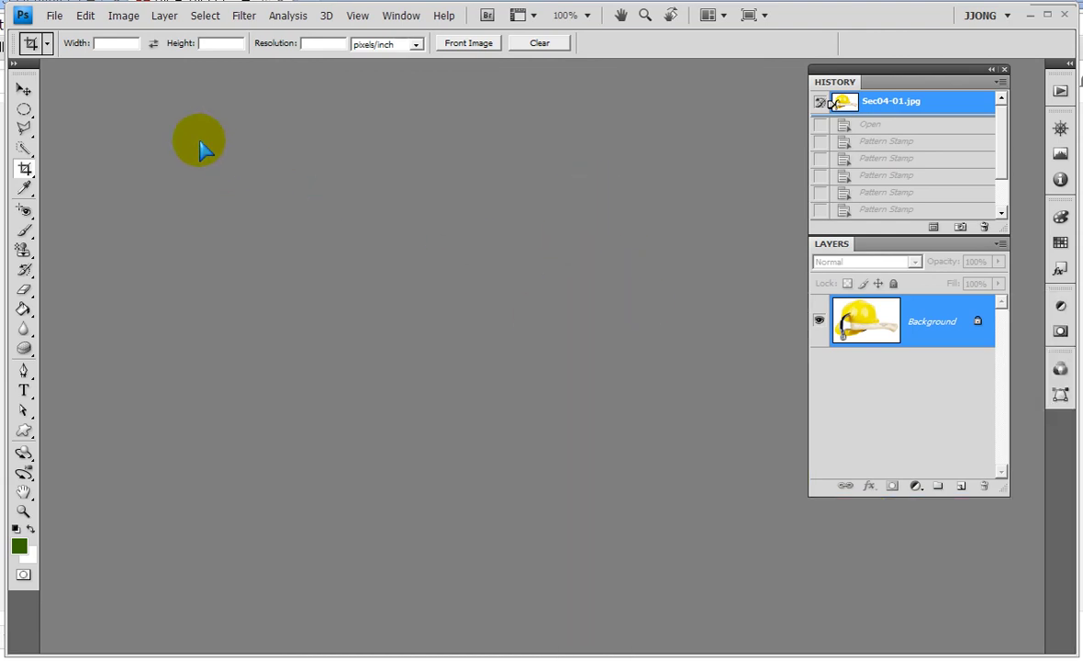
# Select the Pattern Stamp Tool and pick the green flower pattern, shown as Large Thumbnails.
pyautogui.click(25, 251)
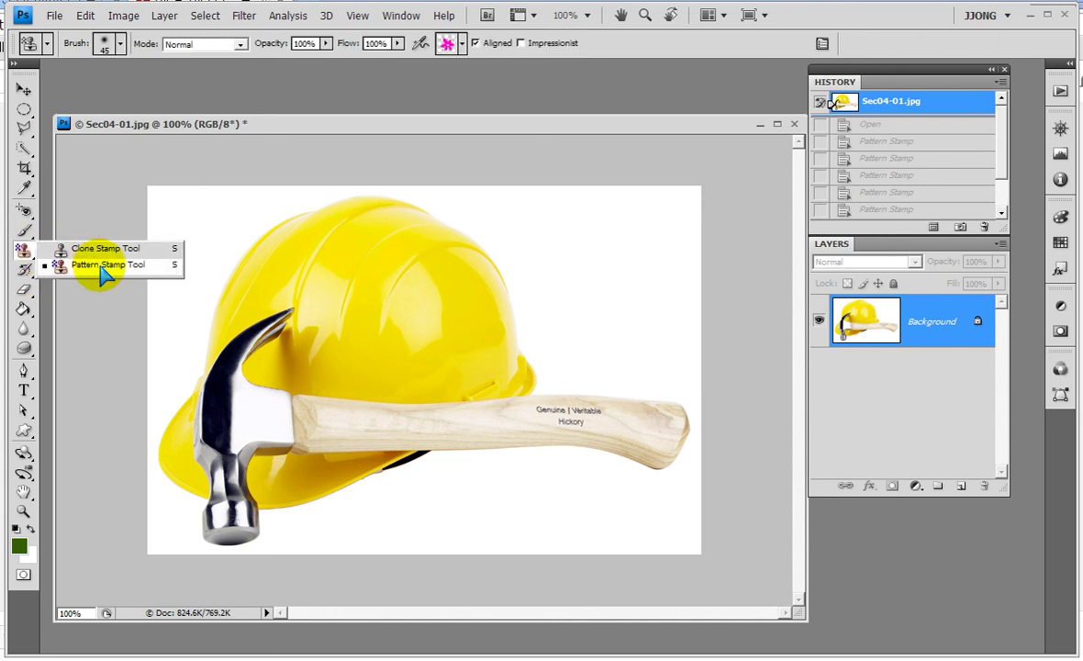
pyautogui.click(101, 266)
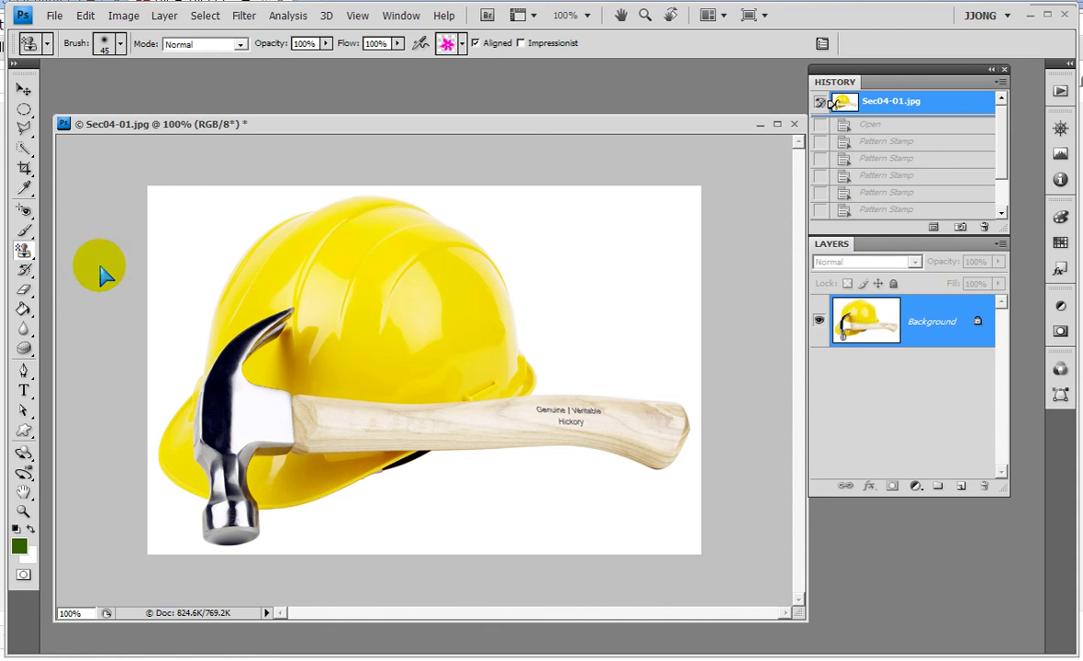
pyautogui.click(459, 43)
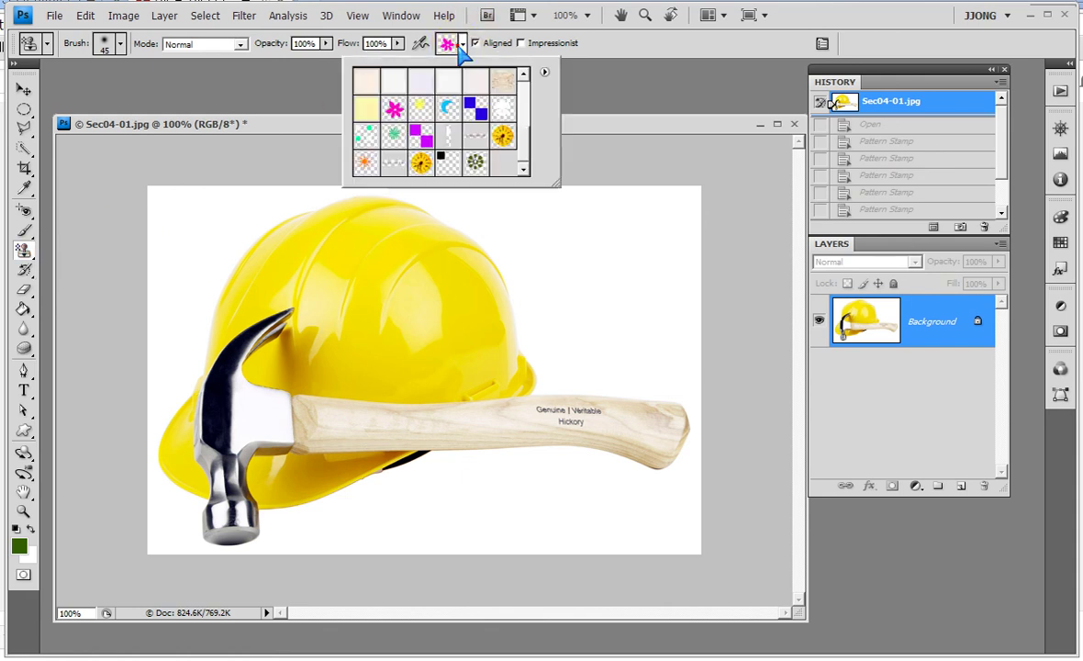
pyautogui.click(522, 140)
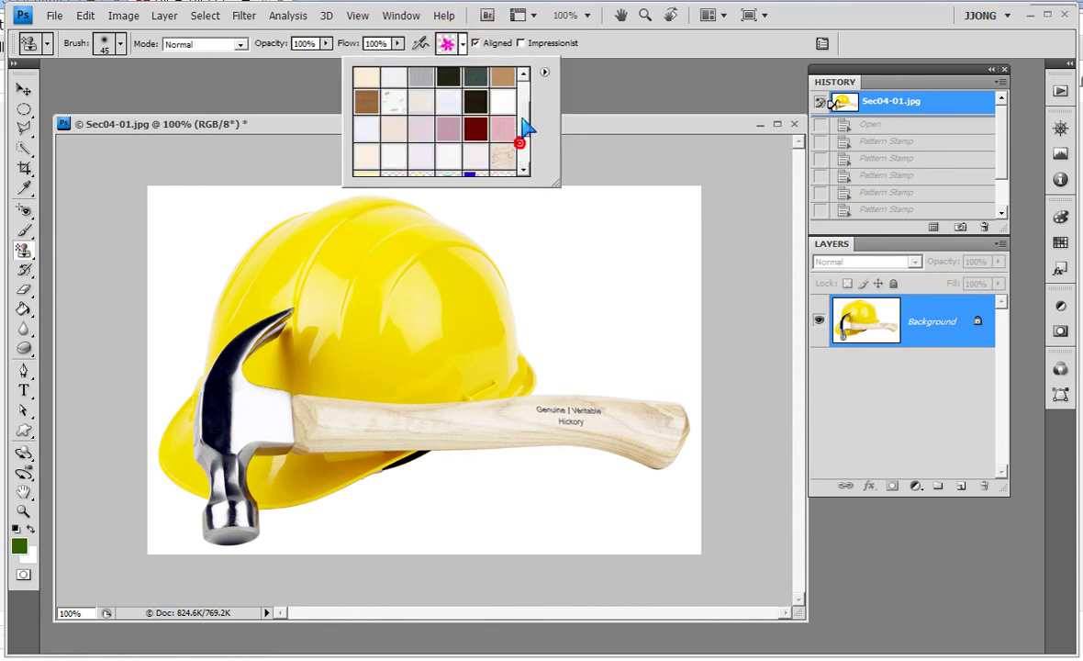
pyautogui.click(544, 72)
pyautogui.click(598, 176)
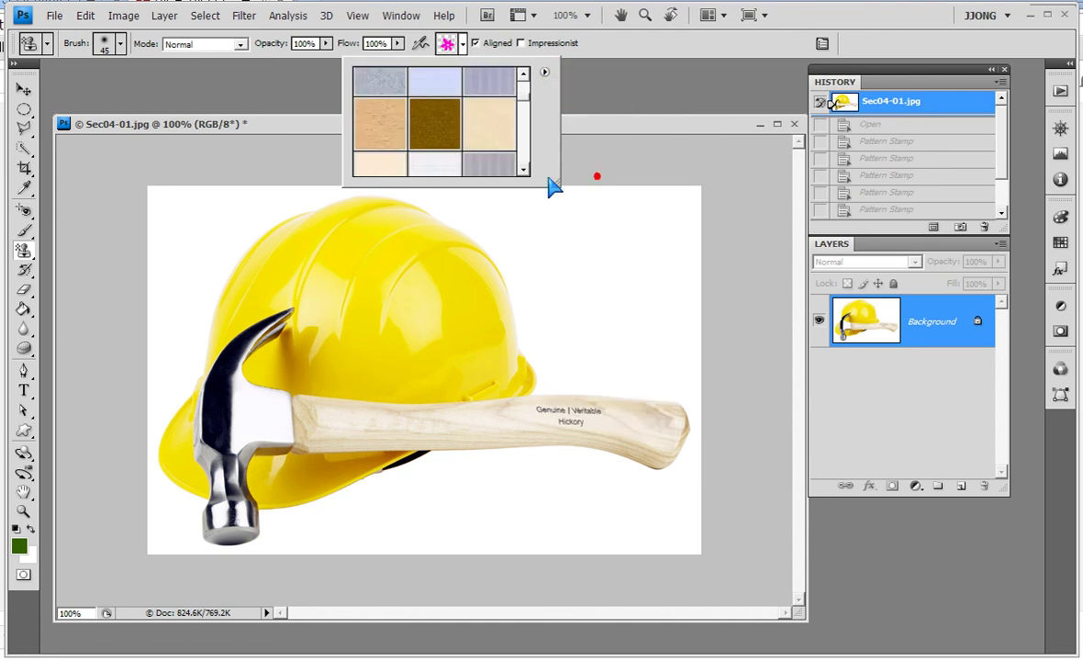
pyautogui.click(525, 99)
pyautogui.click(523, 168)
pyautogui.click(435, 150)
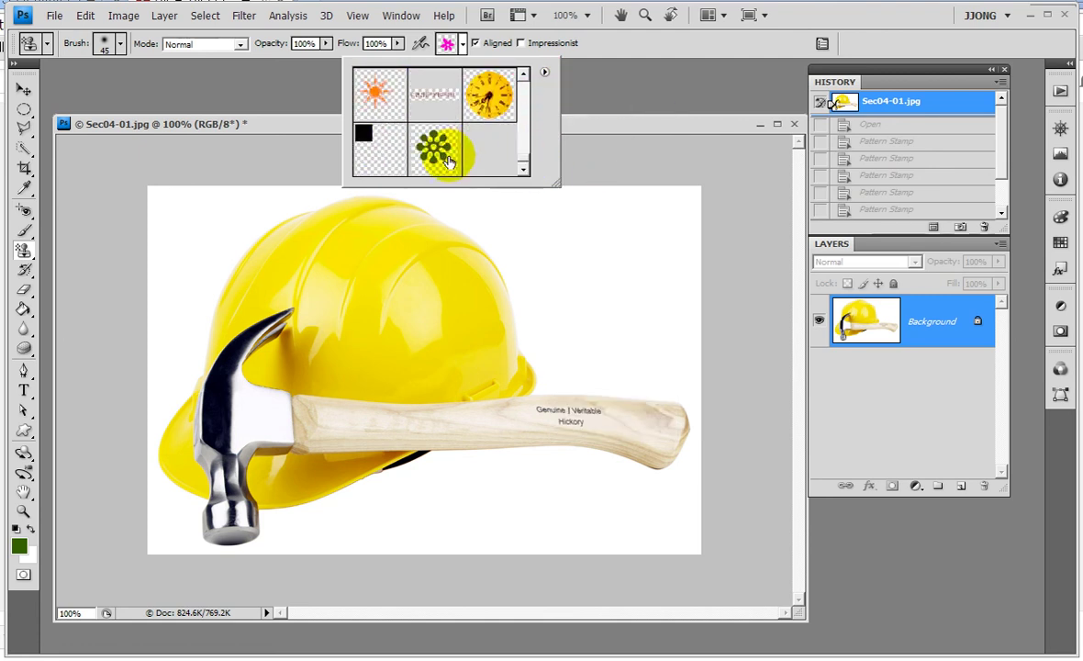
pyautogui.doubleClick(417, 147)
# Stamp green flowers over the hard hat, then History Brush the hat's top edge and hammer back.
pyautogui.moveTo(260, 266)
pyautogui.mouseDown()
pyautogui.moveTo(307, 238)
pyautogui.moveTo(375, 285)
pyautogui.moveTo(241, 310)
pyautogui.moveTo(485, 297)
pyautogui.moveTo(228, 394)
pyautogui.moveTo(495, 343)
pyautogui.moveTo(234, 442)
pyautogui.moveTo(379, 466)
pyautogui.moveTo(216, 344)
pyautogui.moveTo(514, 259)
pyautogui.moveTo(225, 285)
pyautogui.moveTo(147, 280)
pyautogui.mouseUp()
pyautogui.rightClick(23, 268)
pyautogui.click(110, 281)
pyautogui.moveTo(334, 199)
pyautogui.mouseDown()
pyautogui.moveTo(515, 254)
pyautogui.moveTo(515, 286)
pyautogui.moveTo(363, 211)
pyautogui.moveTo(191, 280)
pyautogui.moveTo(345, 189)
pyautogui.moveTo(491, 234)
pyautogui.moveTo(534, 292)
pyautogui.mouseUp()
pyautogui.moveTo(207, 353); pyautogui.dragTo(204, 477)
pyautogui.moveTo(168, 407); pyautogui.dragTo(161, 334)
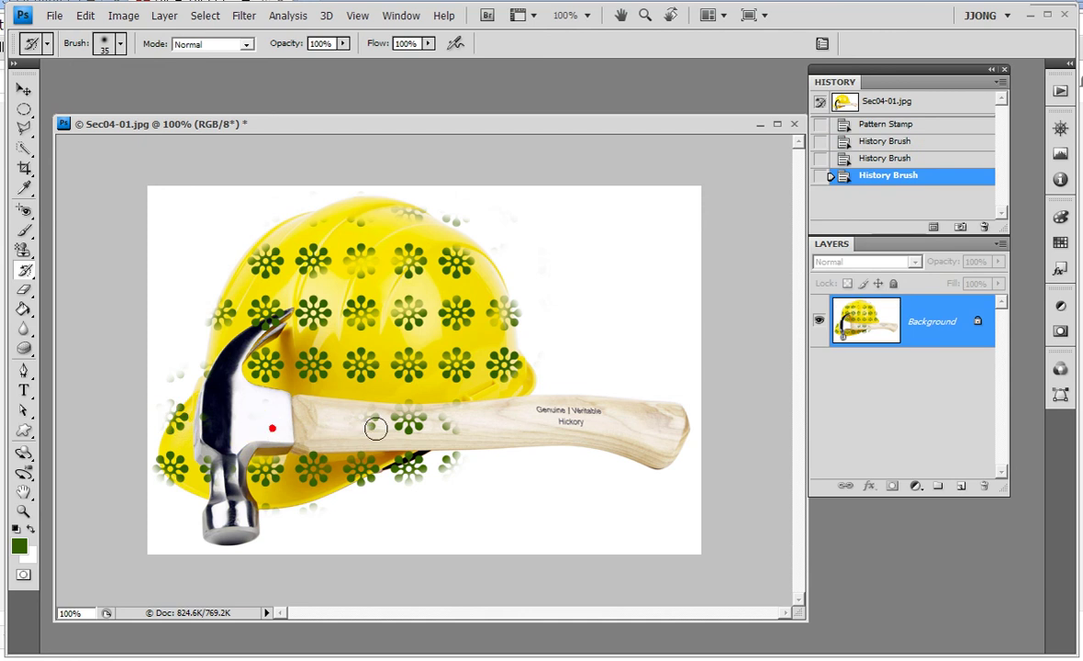